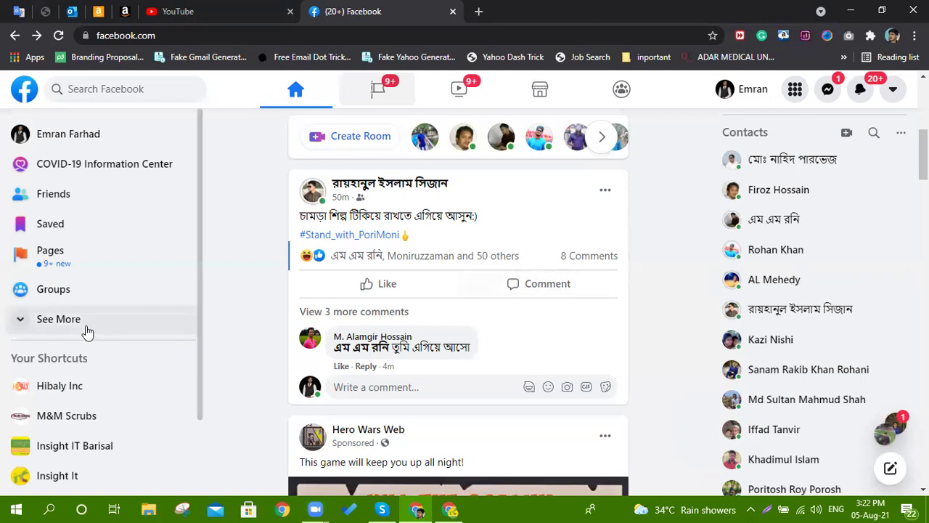
Step: Open the list of managed Facebook Pages, dismiss the updated-Page tip and look through all the listed pages
click(107, 261)
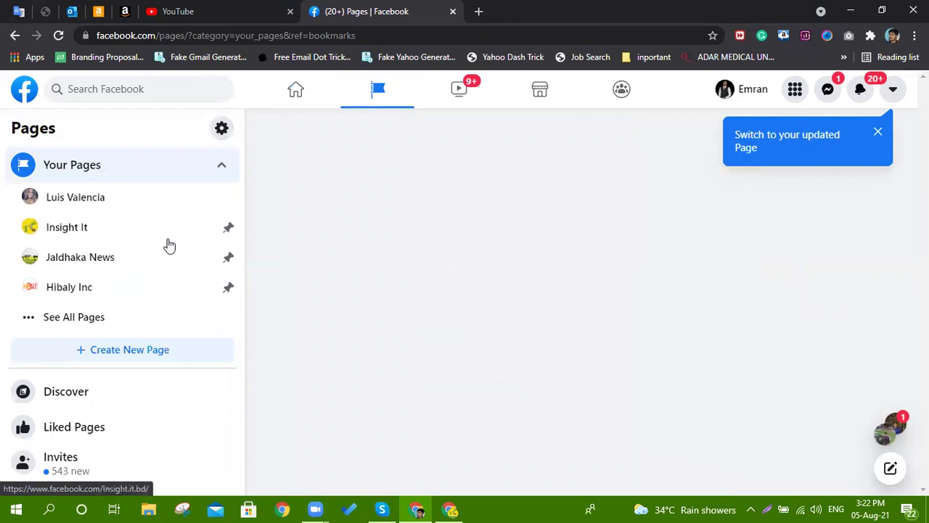
click(877, 133)
scroll(567, 225, down, 15)
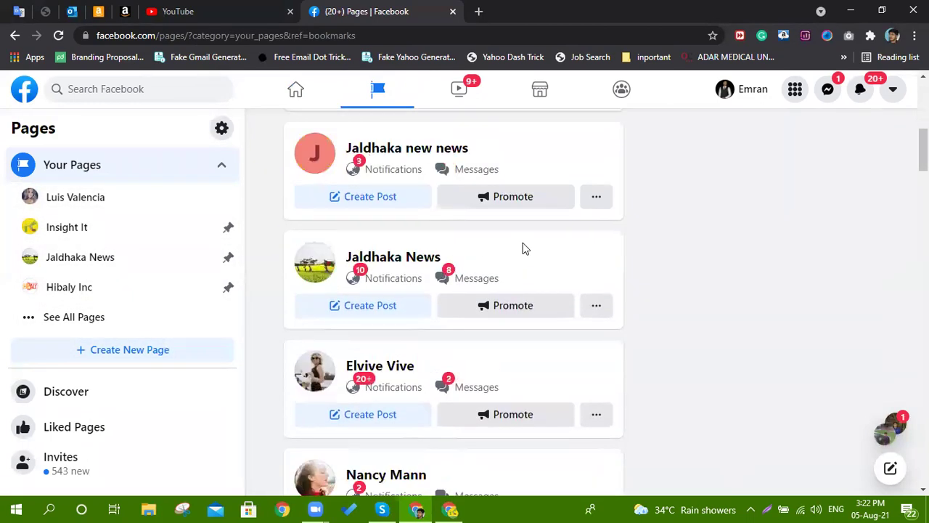
scroll(528, 283, down, 15)
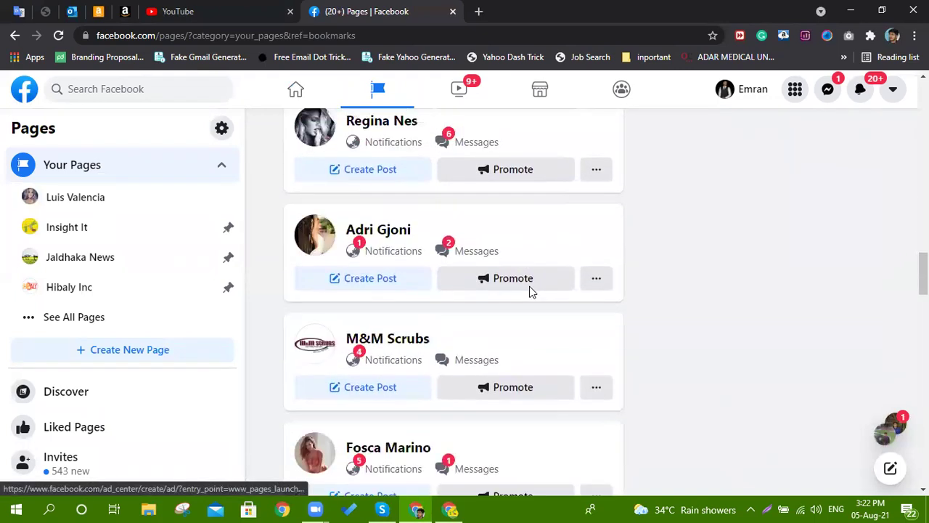
scroll(524, 334, down, 5)
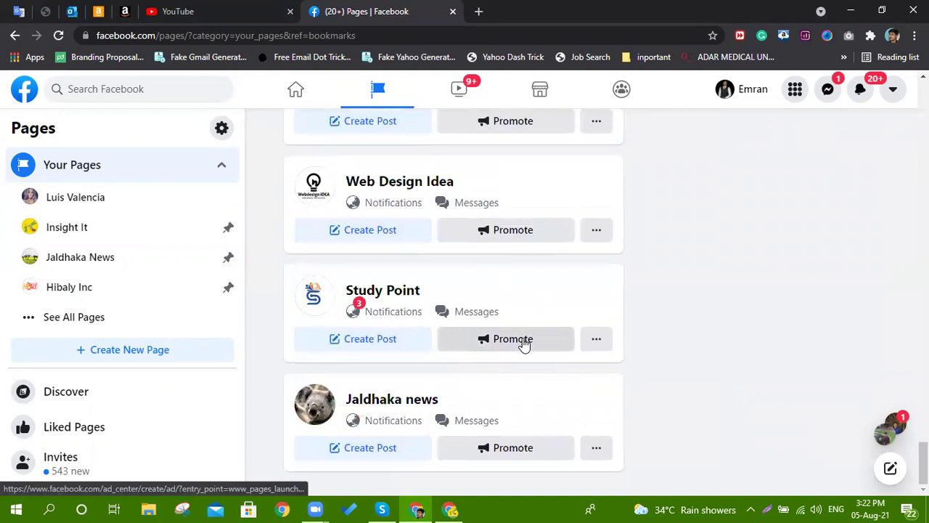
scroll(530, 342, up, 6)
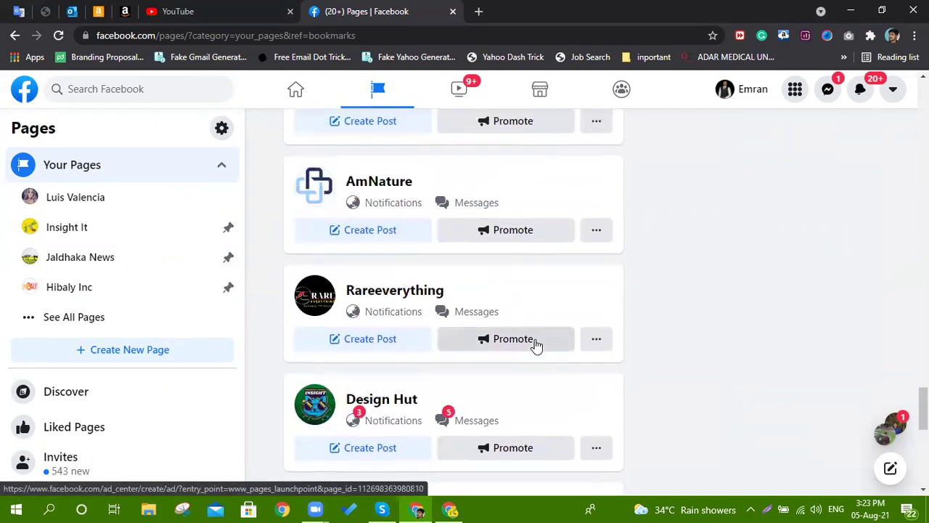
scroll(536, 345, up, 10)
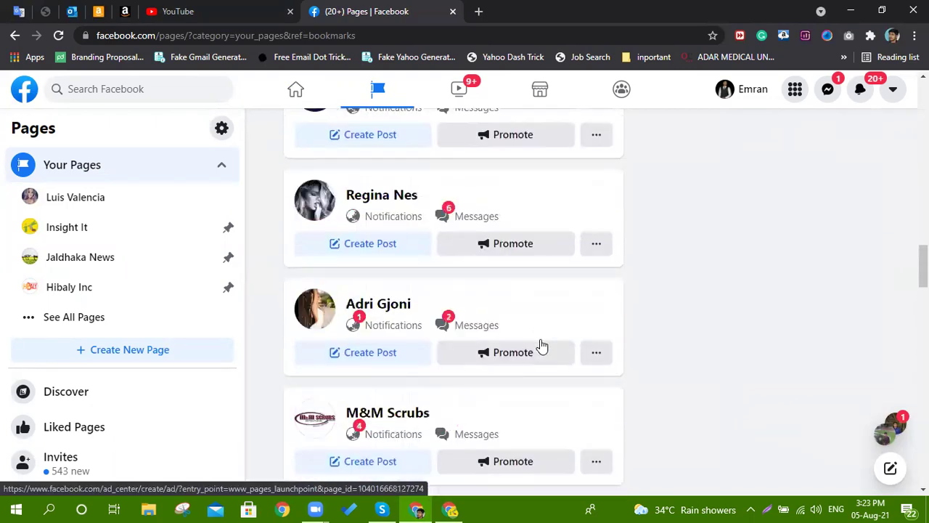
scroll(541, 346, up, 8)
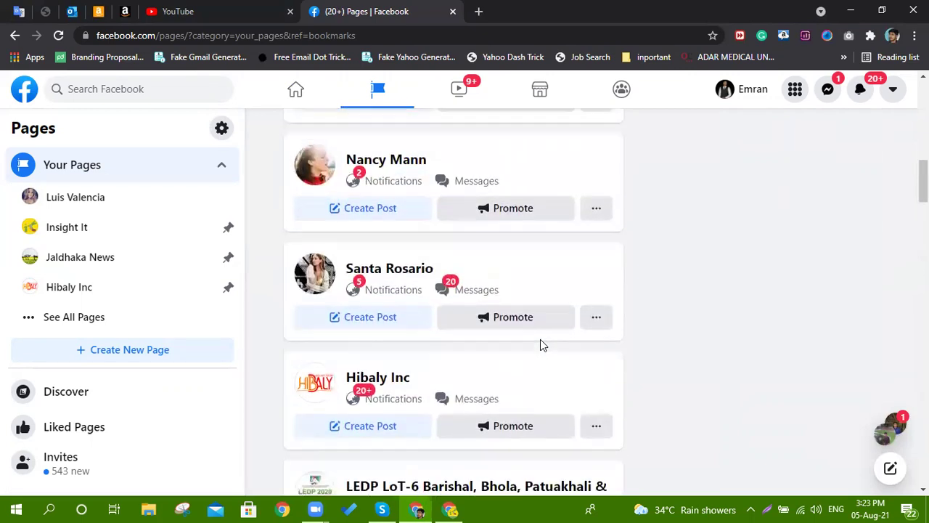
scroll(541, 345, up, 10)
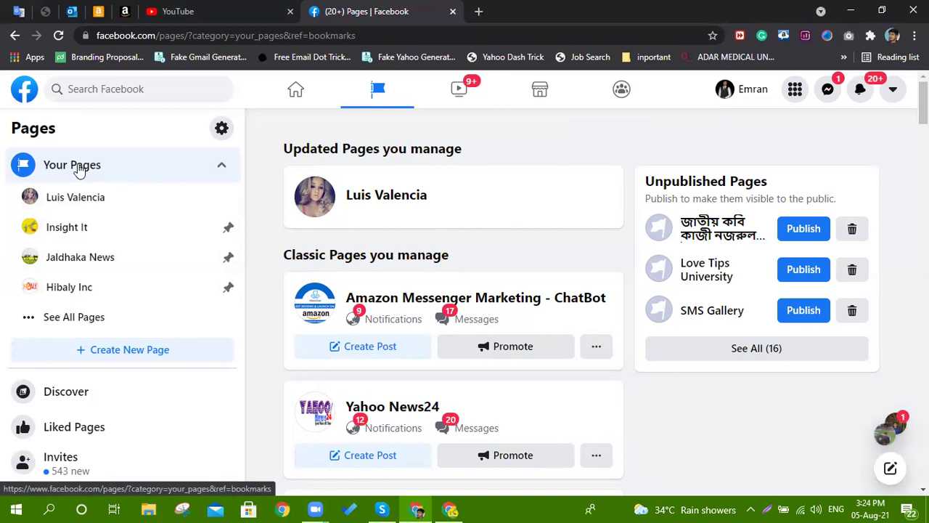
click(295, 92)
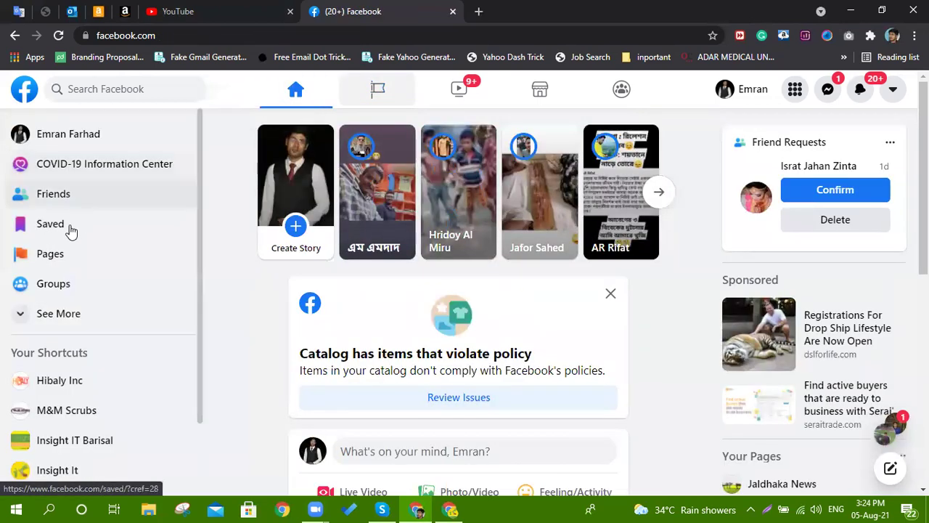
click(62, 256)
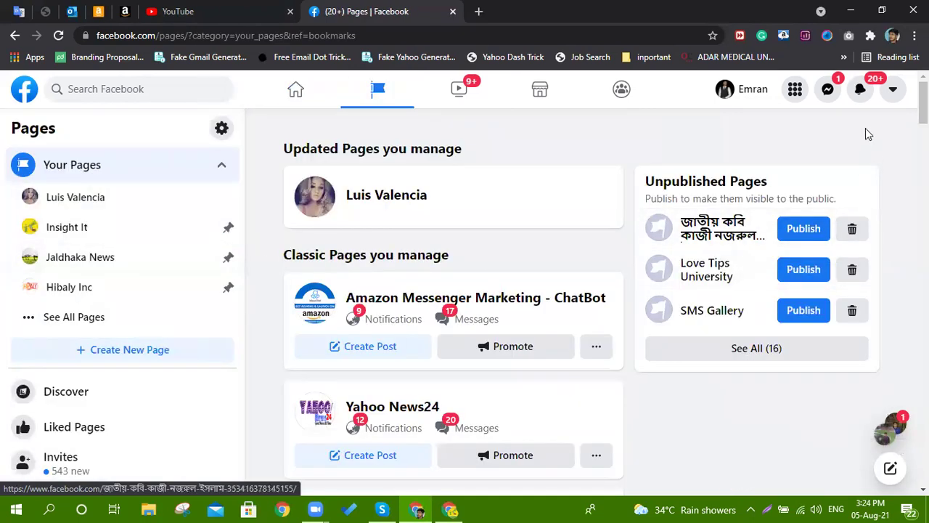
click(893, 93)
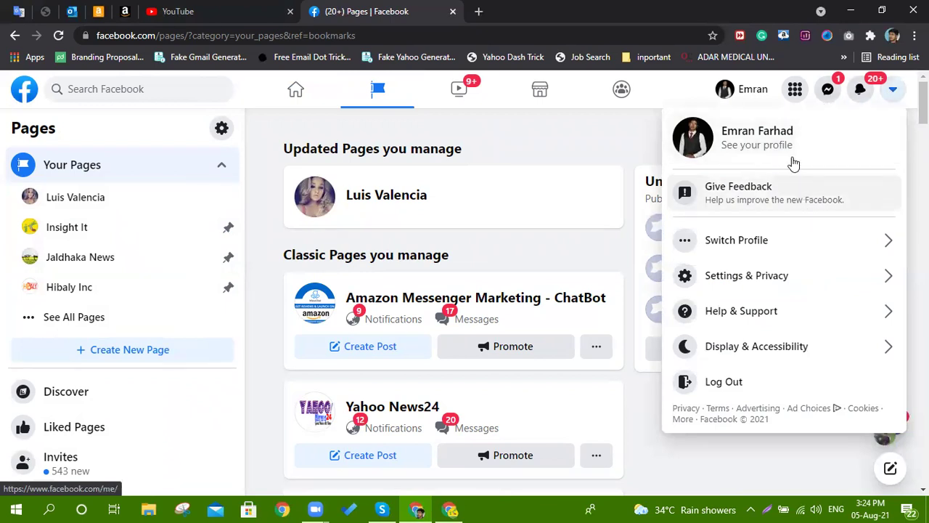
click(795, 92)
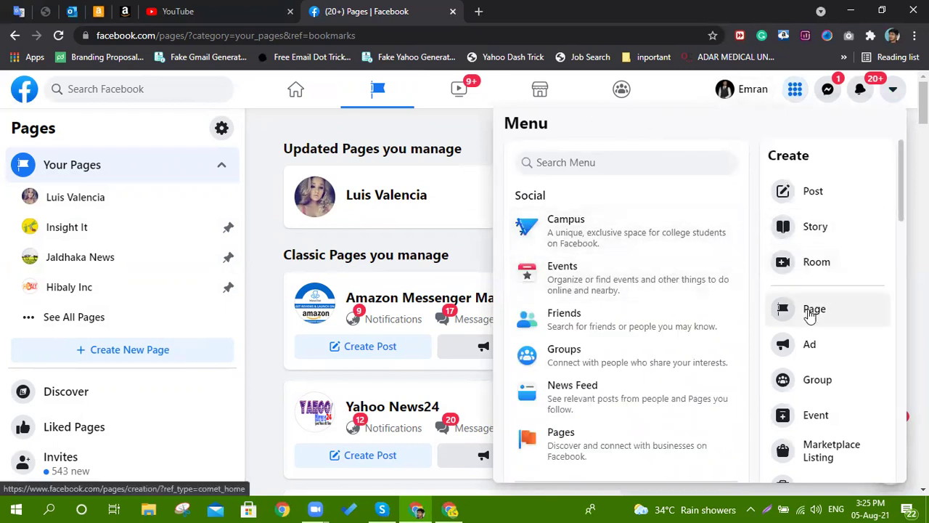
click(795, 90)
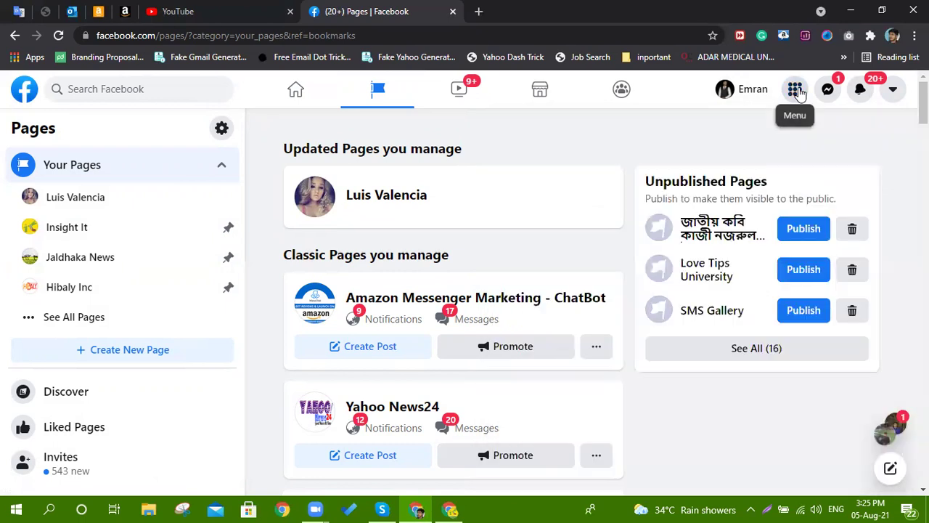
Step: Start creating a new page and look over the creation form and its desktop preview
click(139, 352)
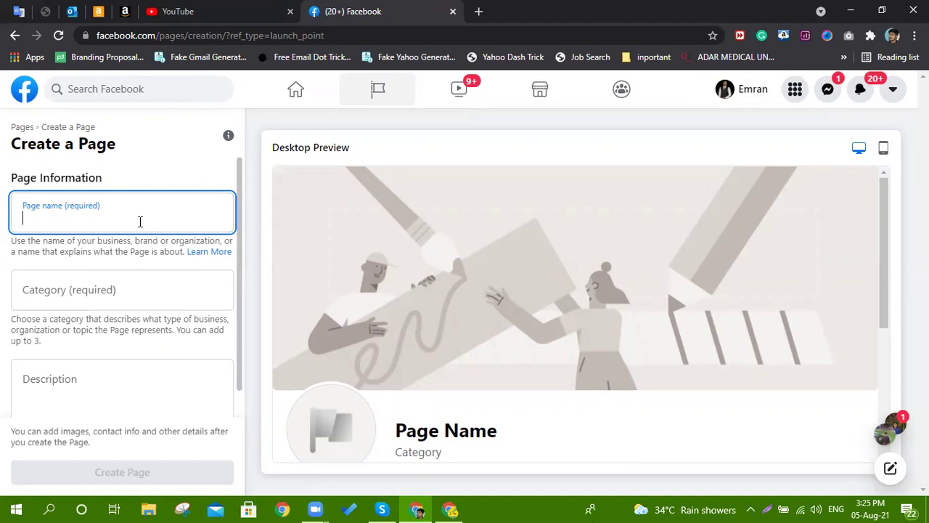
scroll(73, 190, down, 1)
scroll(84, 298, up, 1)
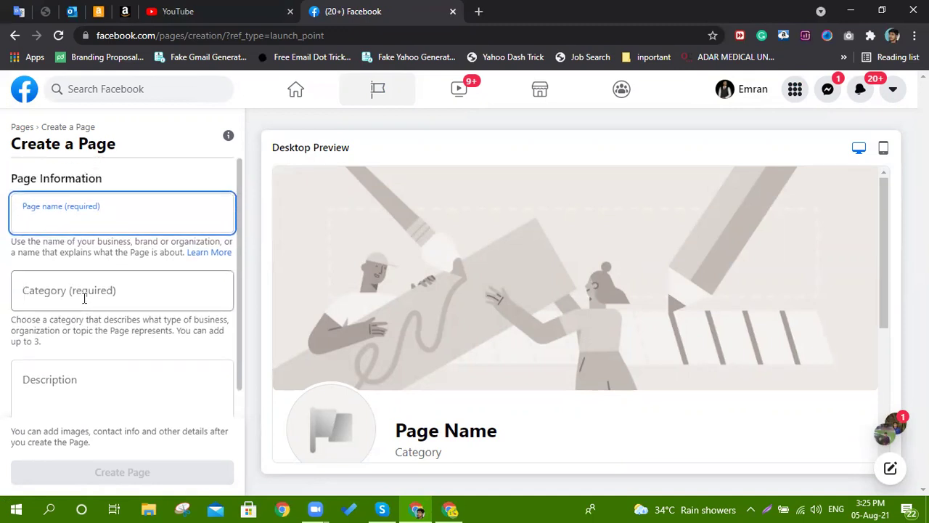
scroll(523, 332, down, 3)
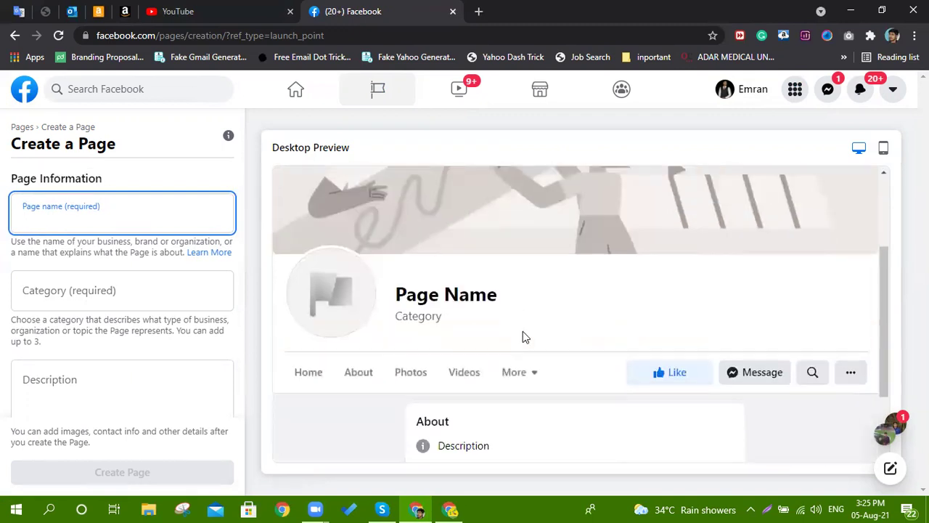
scroll(535, 320, up, 3)
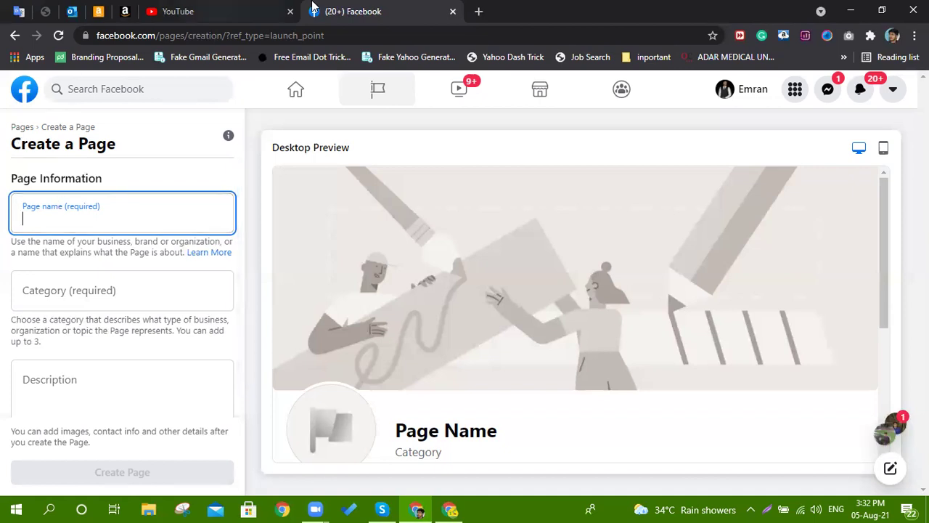
Step: Open Facebook in a new browser tab and view the Insight It page, followed by the account's personal profile
click(479, 12)
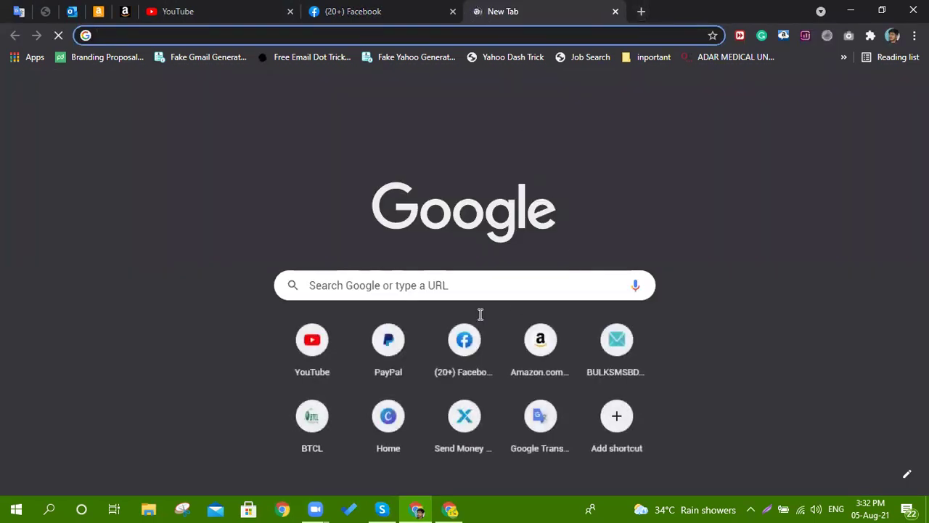
click(465, 339)
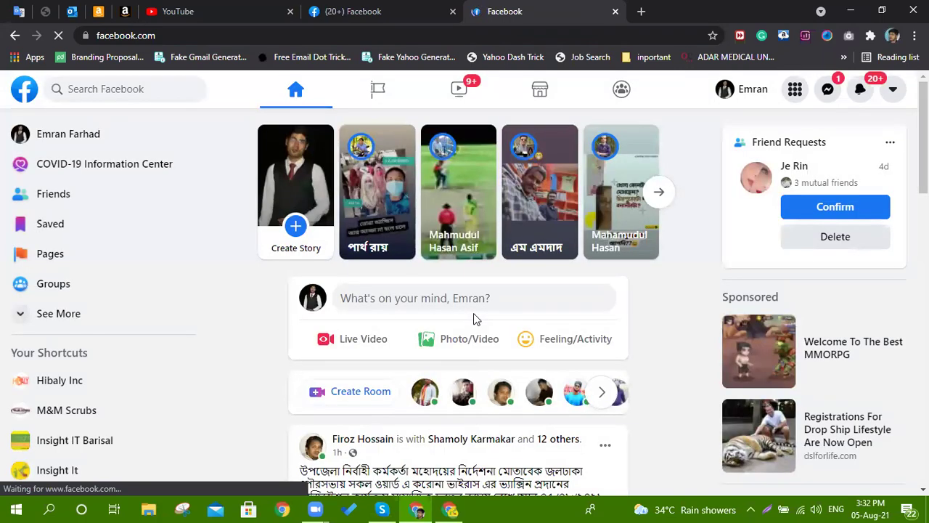
click(66, 470)
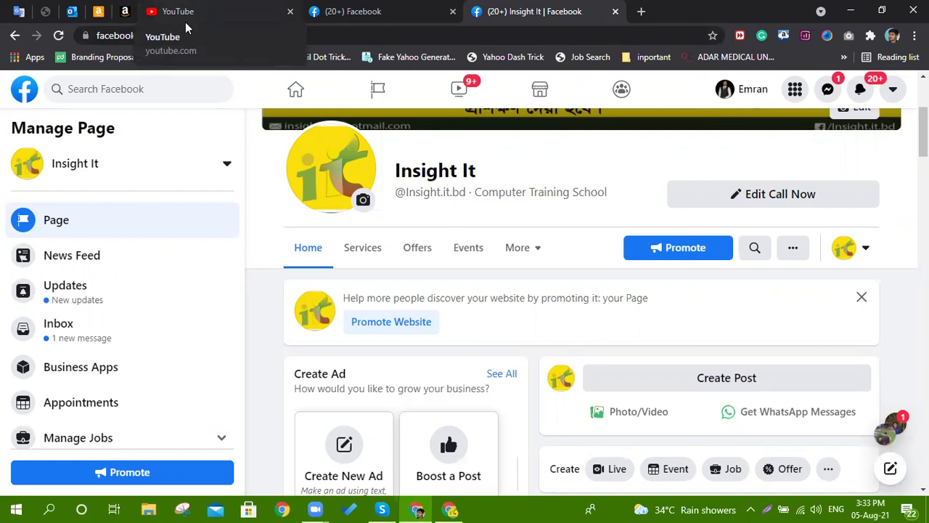
mouse_move(429, 197)
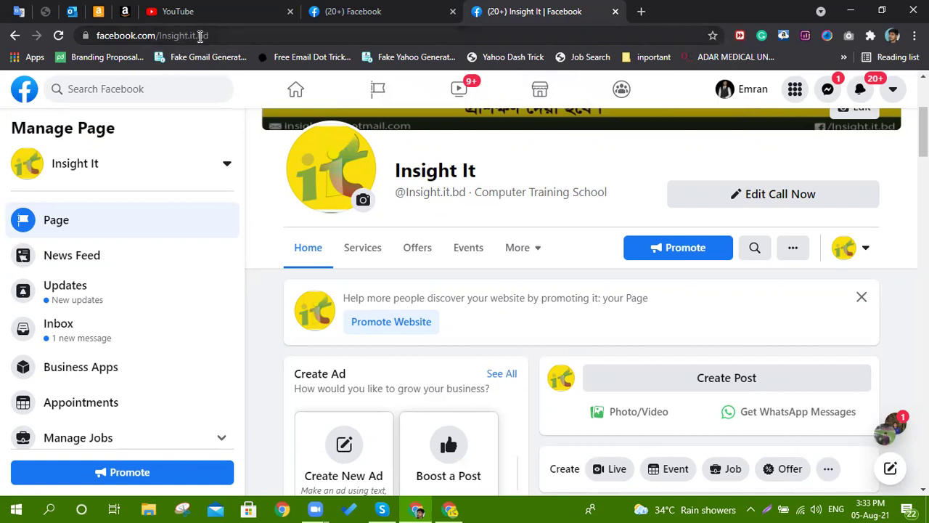
click(754, 102)
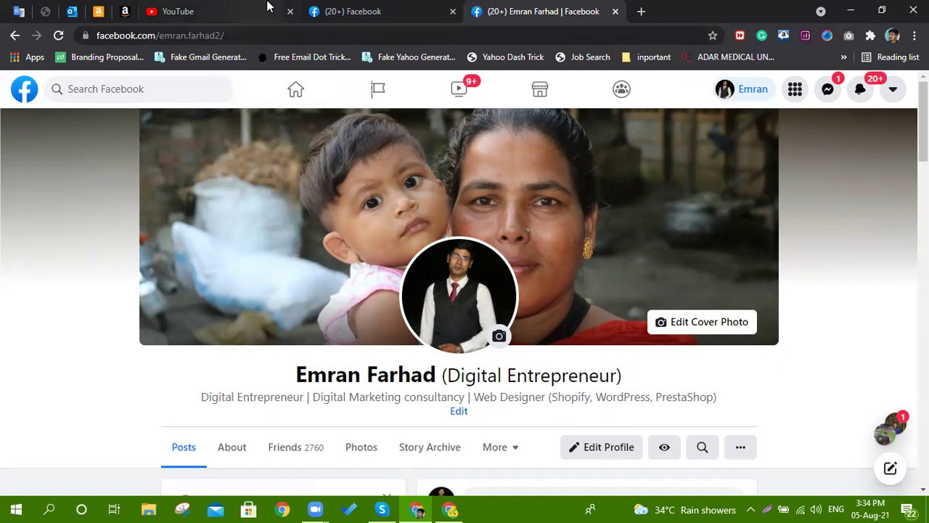
Step: Return to the Create a Page form and enter "Digital Marketing Tips" as the page name
click(360, 11)
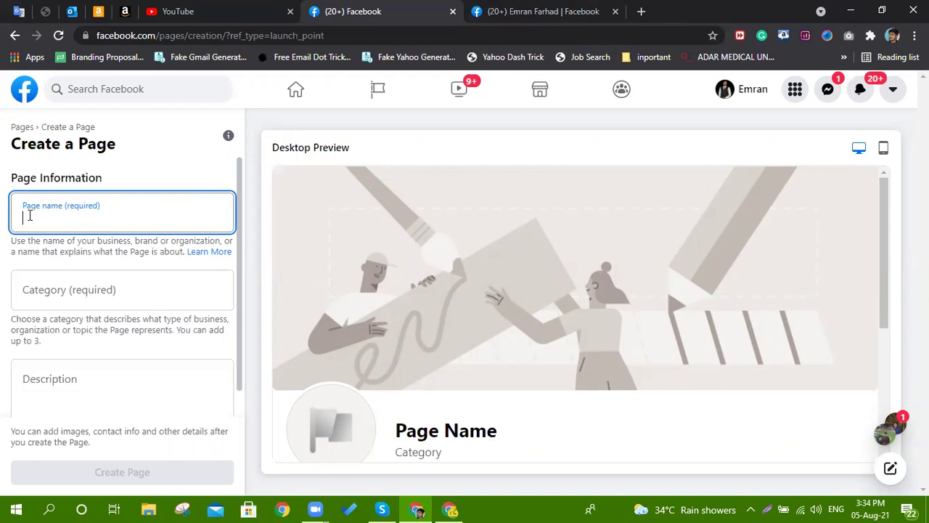
text(Digital)
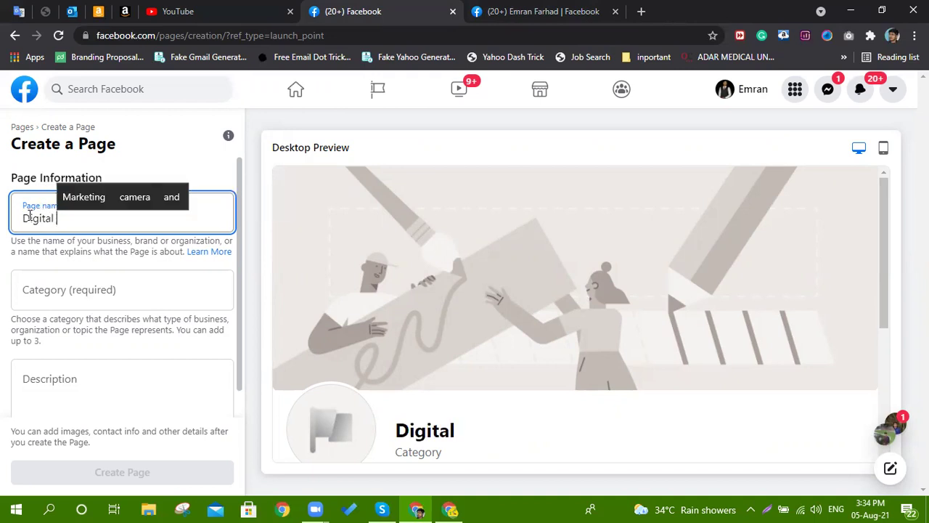
text(Marke)
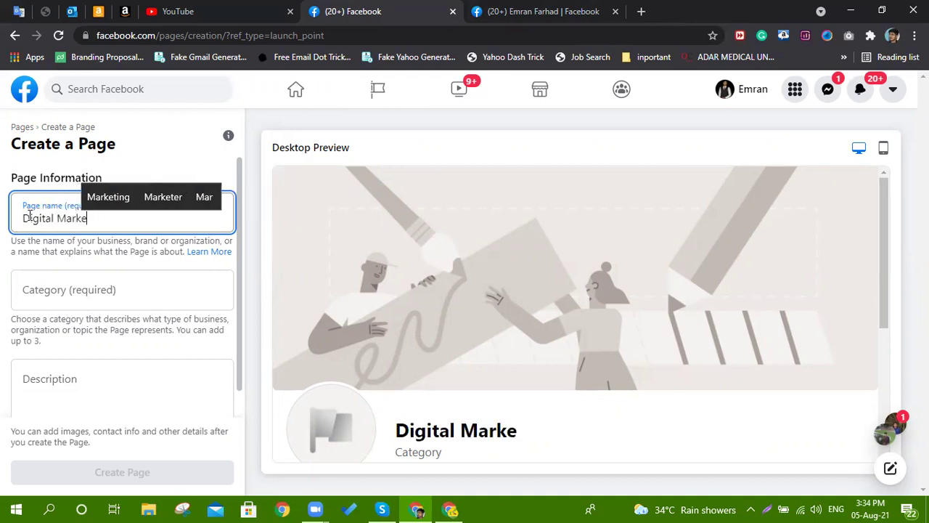
text(ting )
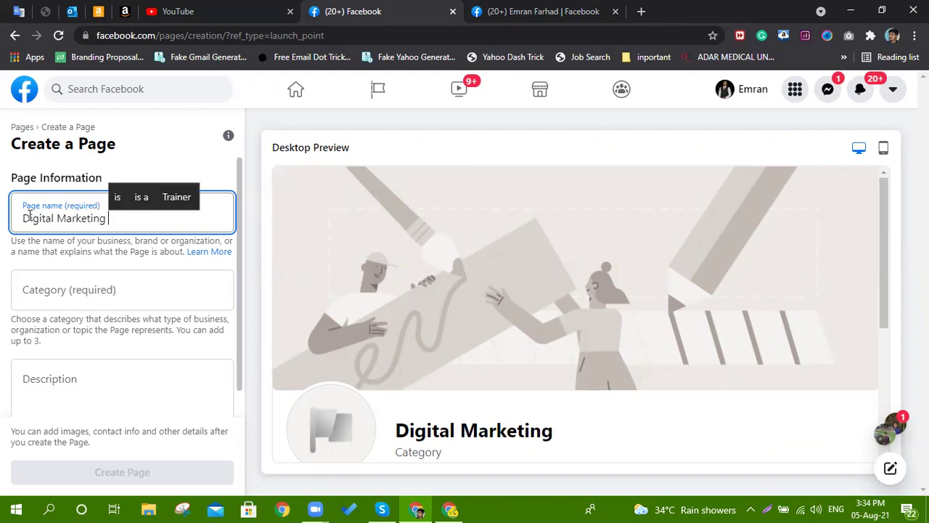
text(T)
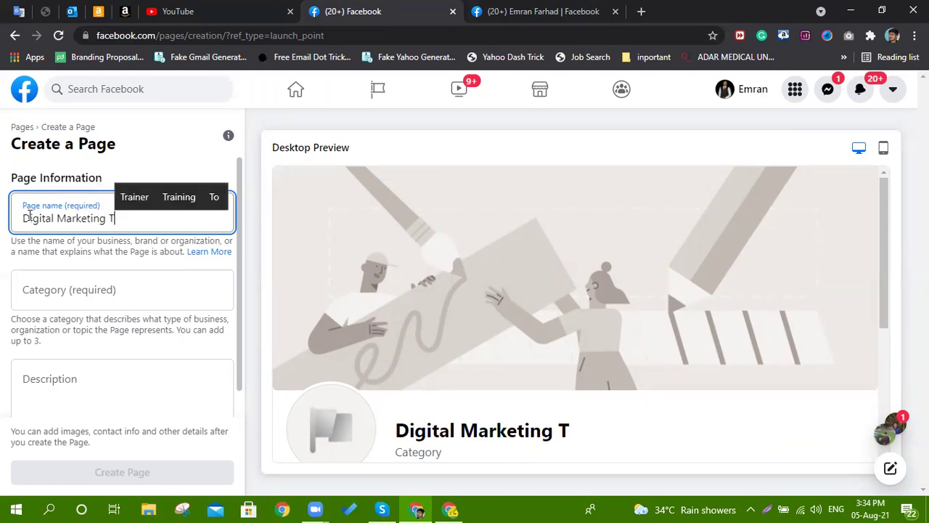
text(ips)
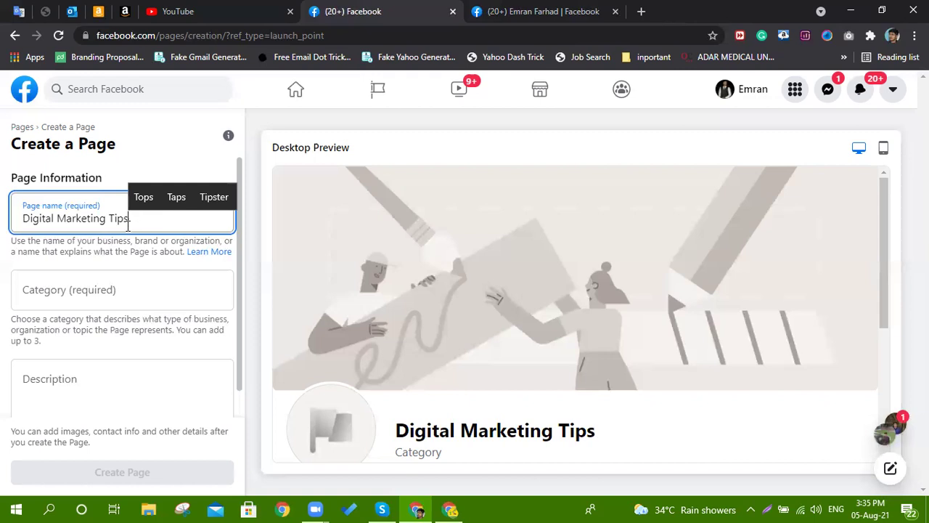
Step: Replace the last word of the page name with "Jobs" to make it "Digital Marketing Jobs"
double_click(113, 224)
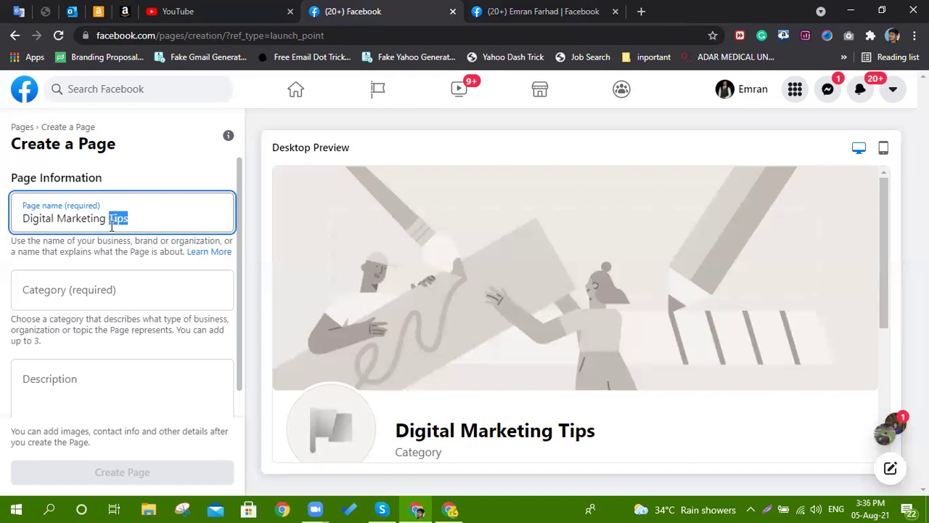
text(J)
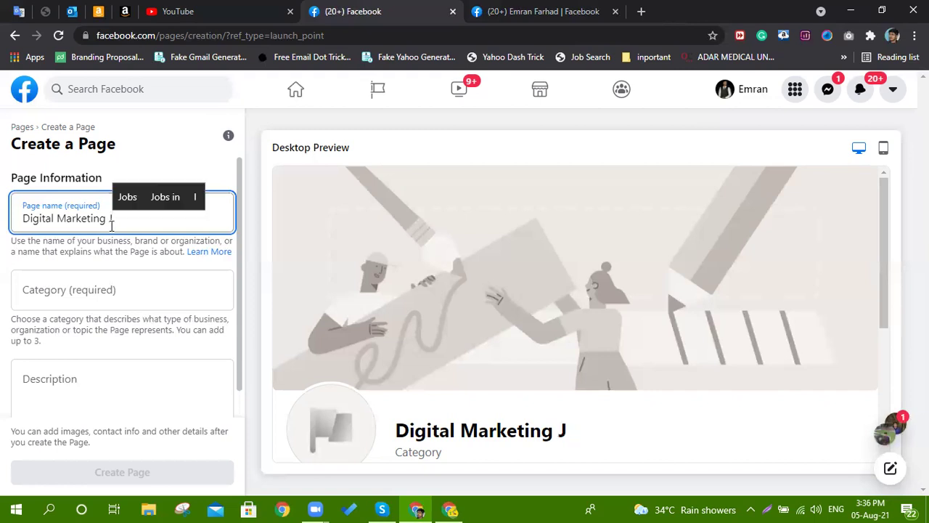
text(o)
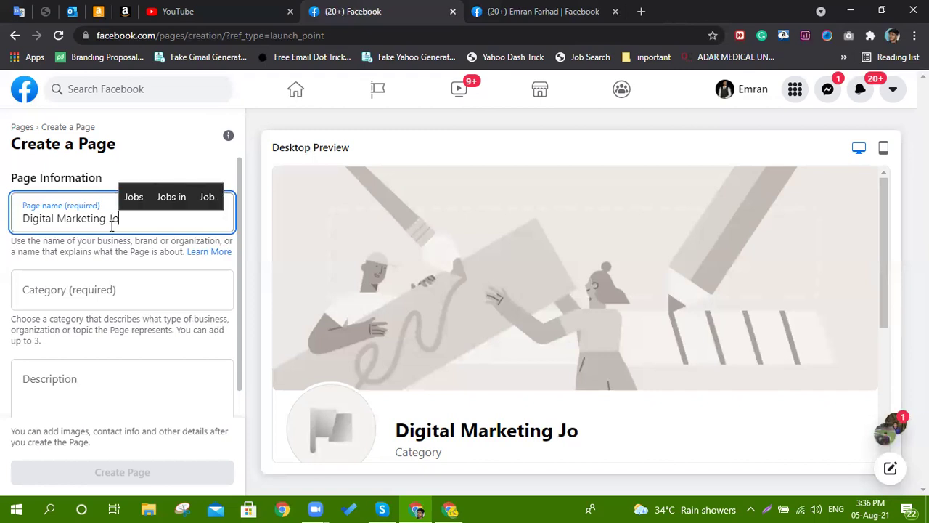
text(bs)
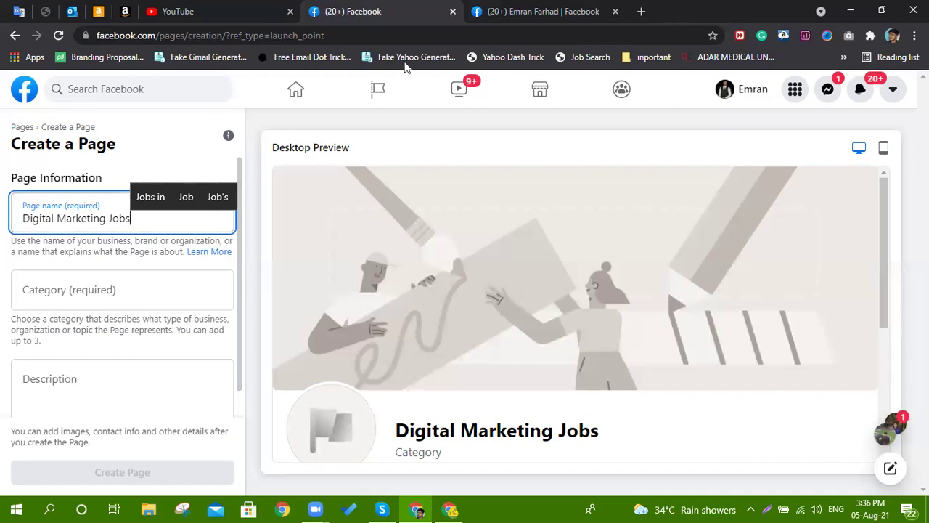
Step: Copy the full page name and search Google for "Digital Marketing Jobs" in a new browser tab
double_click(85, 218)
triple_click(84, 219)
right_click(84, 219)
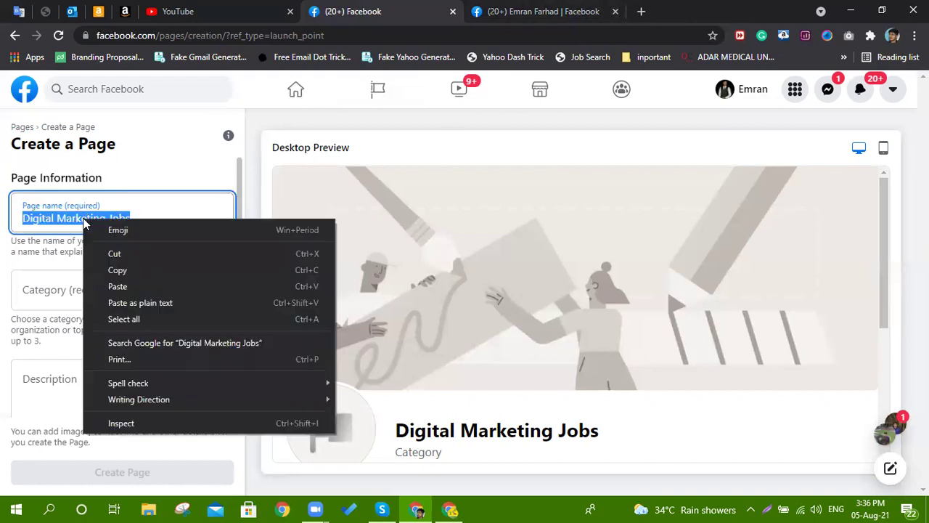
click(132, 270)
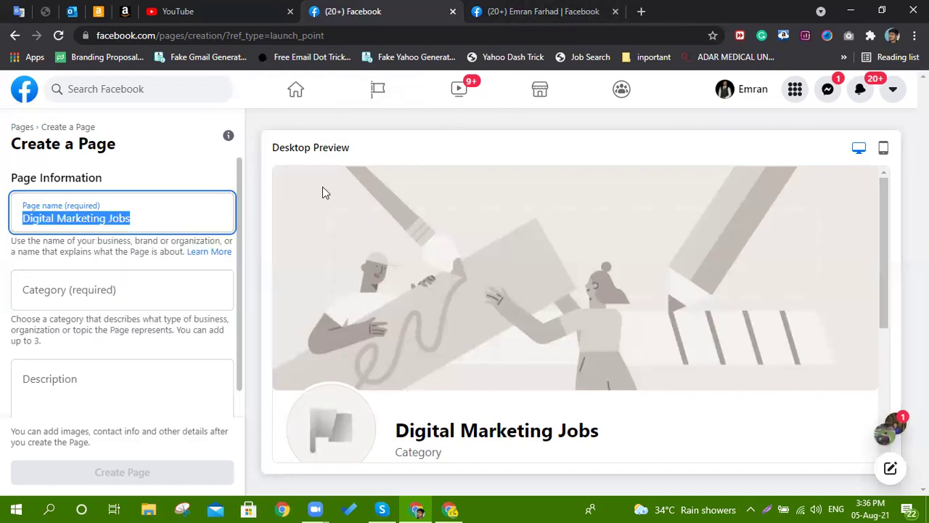
click(641, 11)
right_click(590, 35)
click(649, 143)
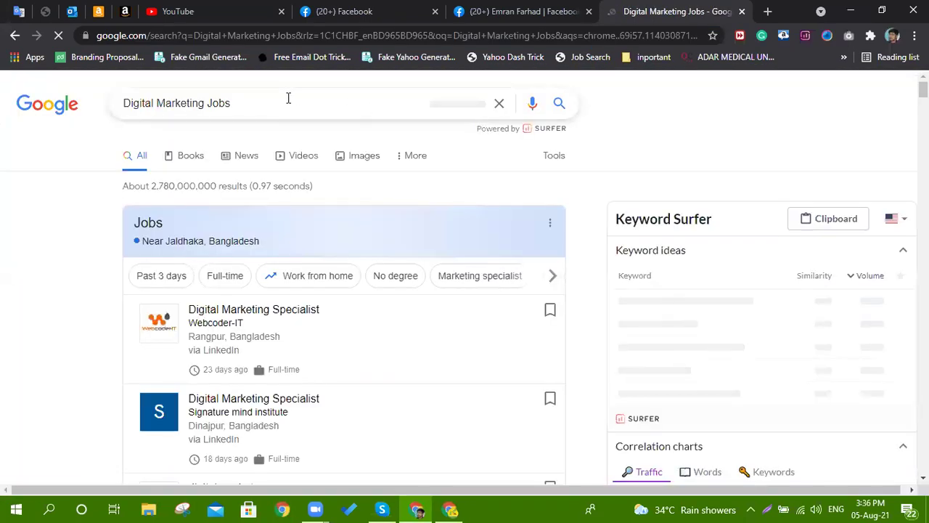
Step: Switch the Keyword Surfer country to Bangladesh to check the local search volume for "Digital Marketing Jobs"
click(289, 98)
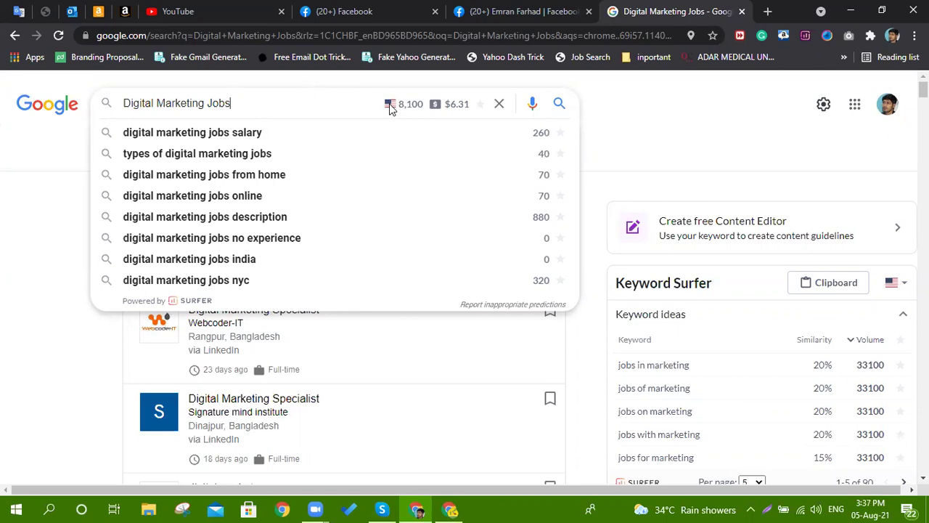
click(893, 283)
scroll(813, 363, down, 3)
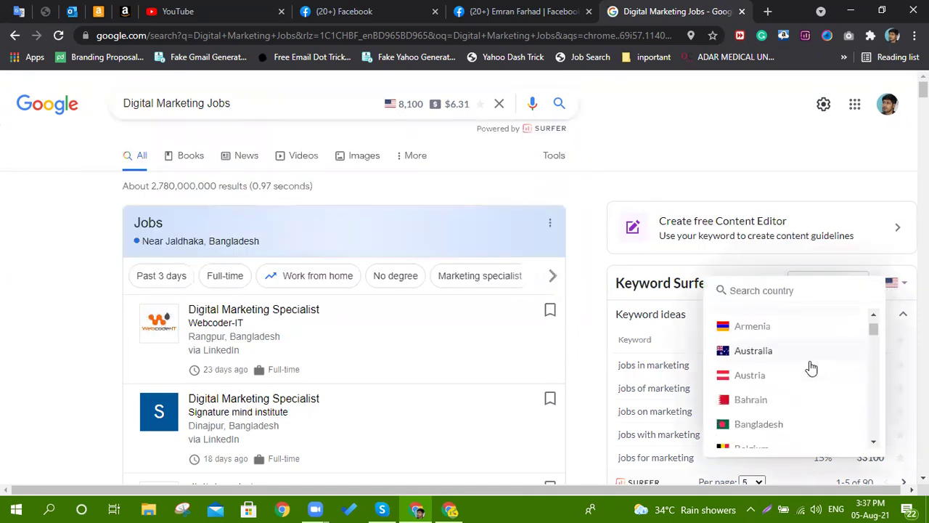
click(759, 424)
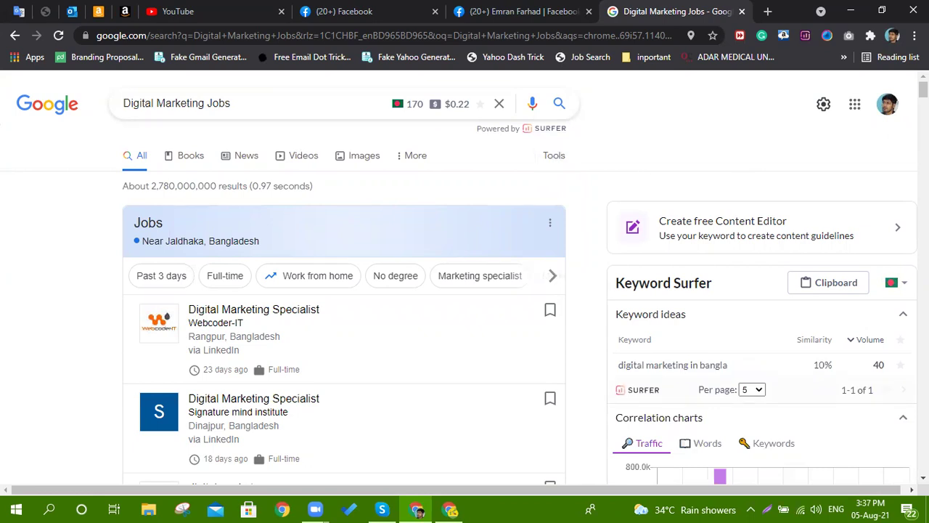
Step: Set the Keyword Surfer country back to United States of America
click(896, 282)
scroll(845, 372, down, 10)
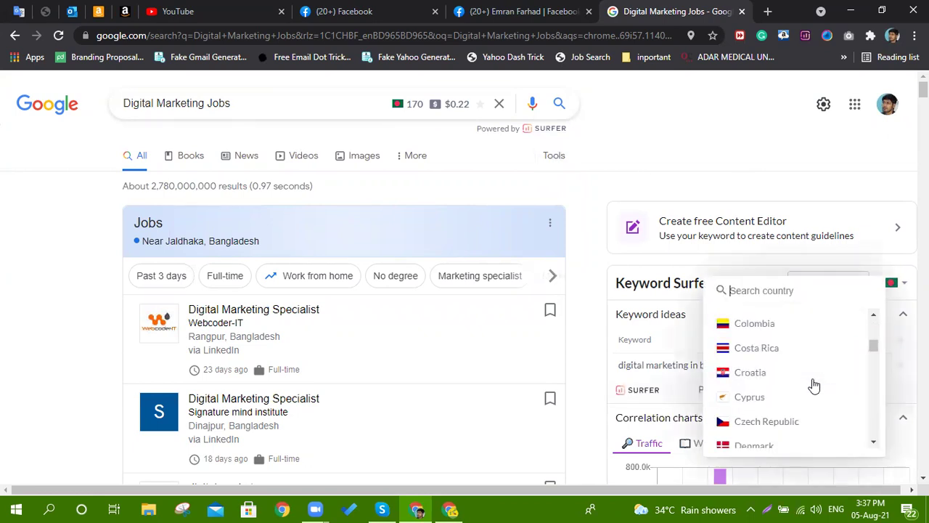
scroll(816, 387, down, 10)
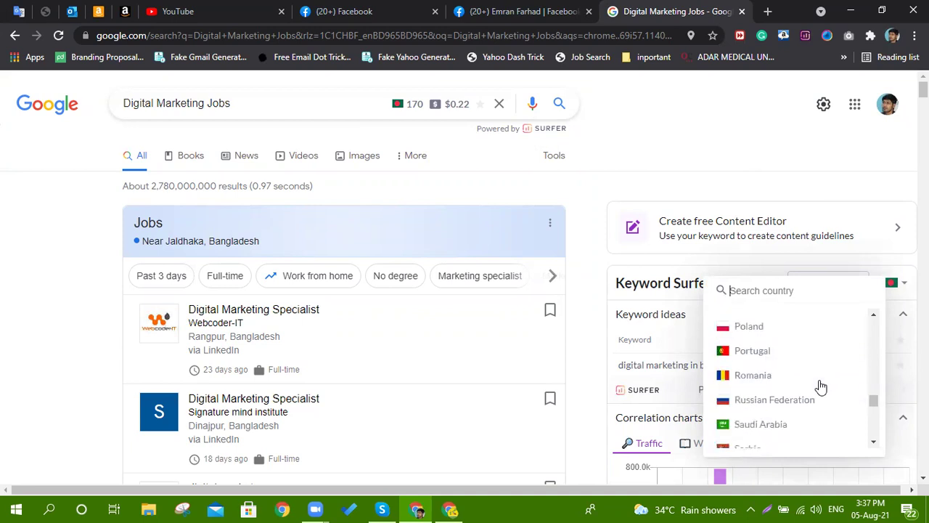
scroll(820, 388, down, 8)
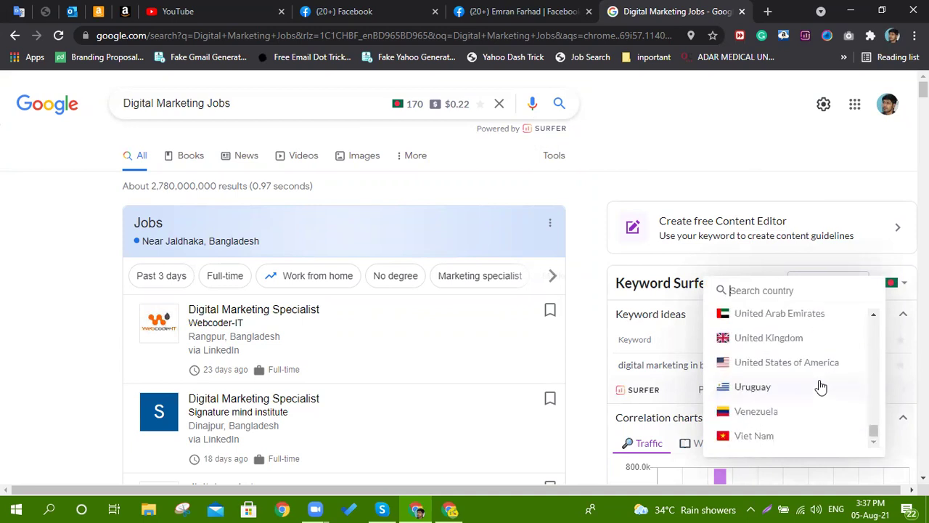
click(799, 368)
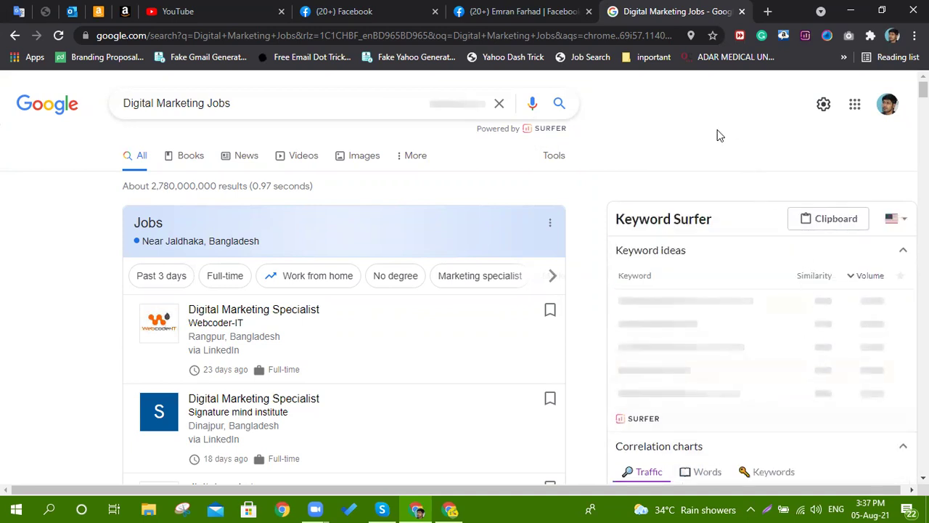
Step: Change the Google query to "digital marketing job fair" and run the suggested search to compare its volume
click(293, 103)
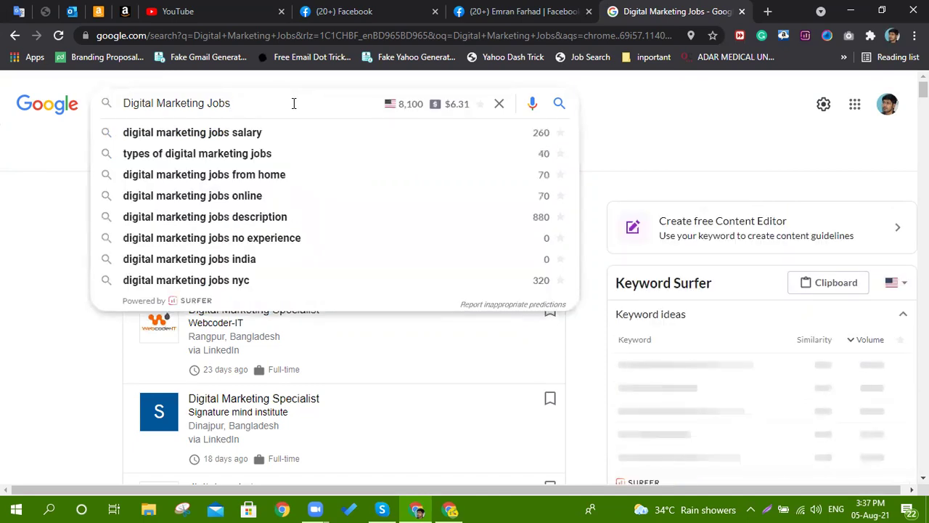
key(BackSpace)
text(F)
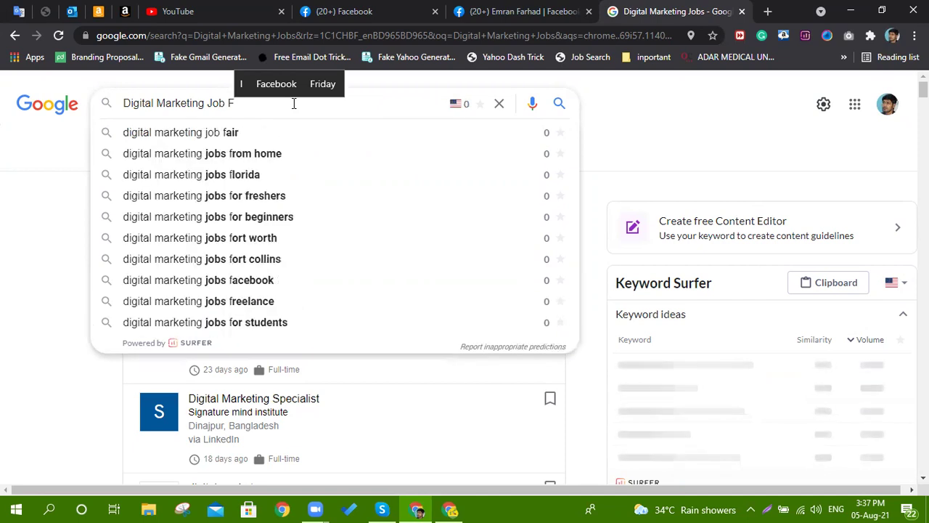
text(e)
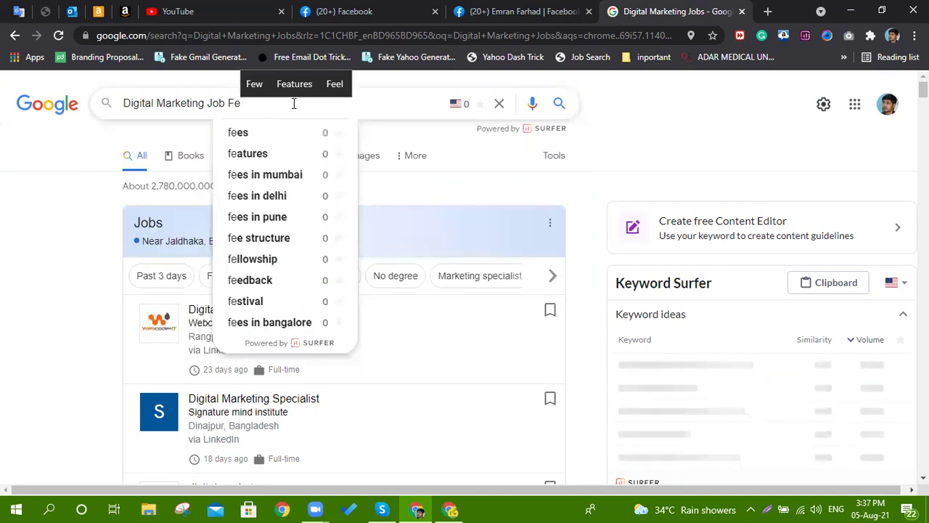
key(BackSpace)
text(air)
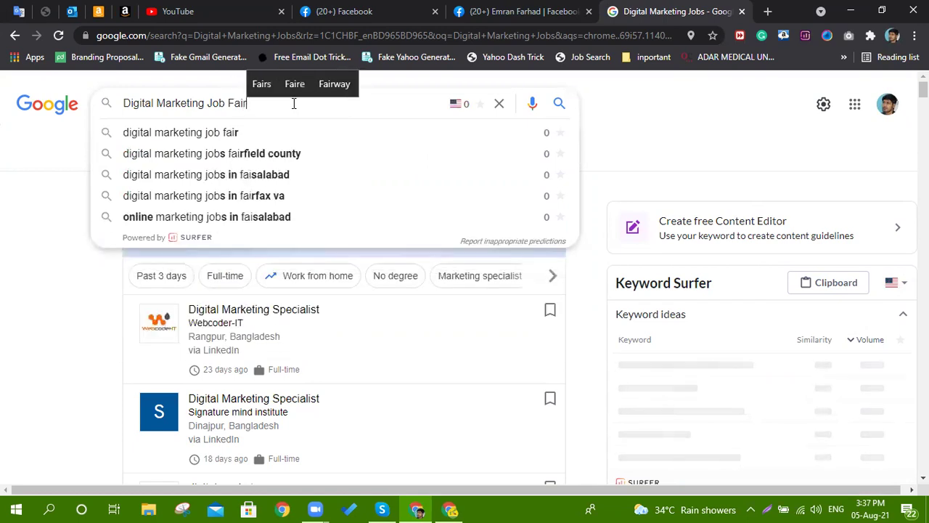
click(249, 132)
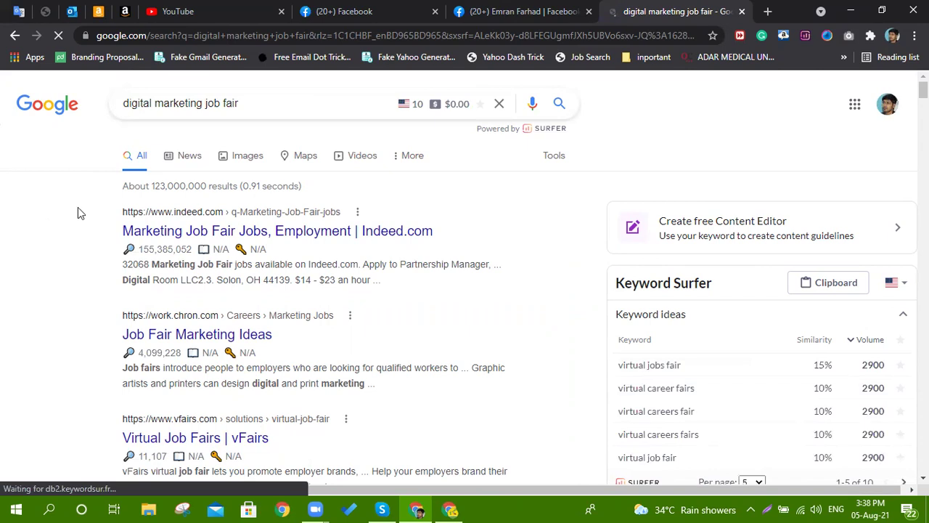
Step: Replace "fair" in the Google query to make it "digital marketing jobs" and submit the search
drag(220, 103, 315, 112)
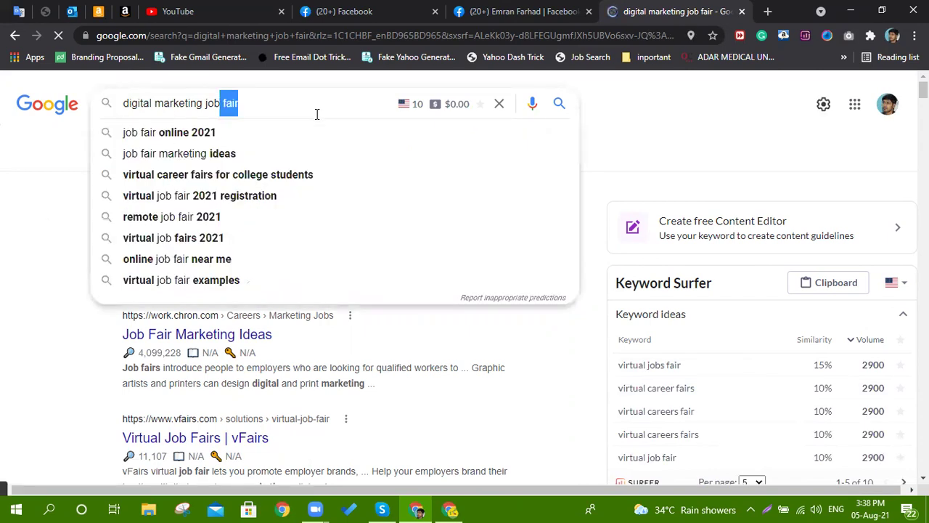
text(s)
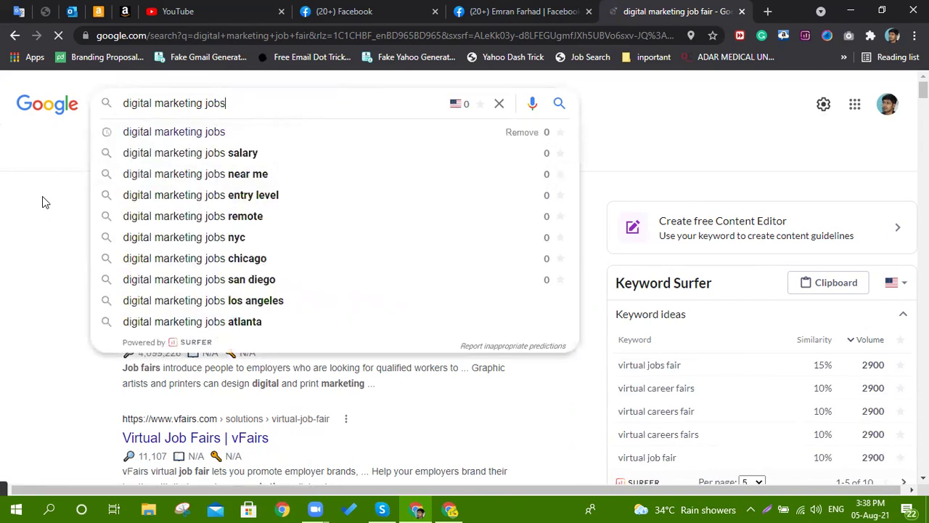
key(Return)
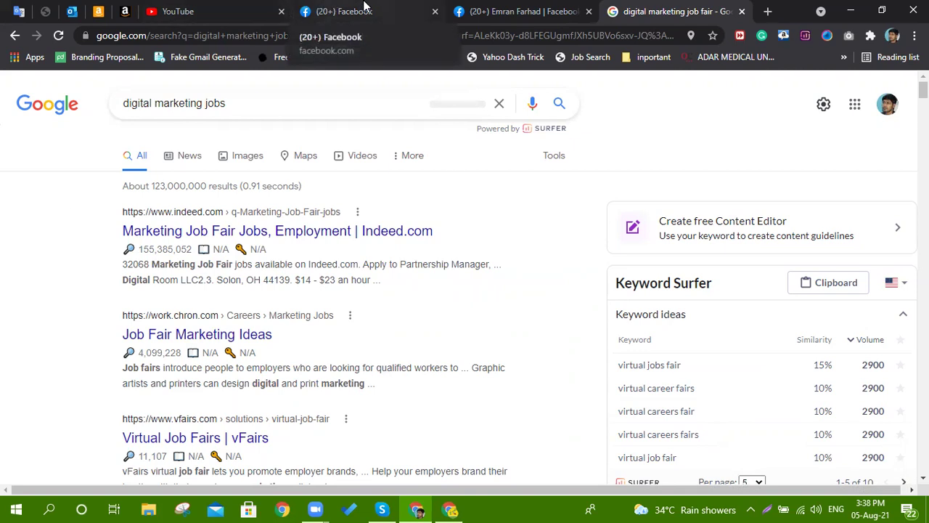
Step: Copy the page name from the Create a Page form and search Facebook for "Digital Marketing Jobs" in the profile's browser tab
click(514, 9)
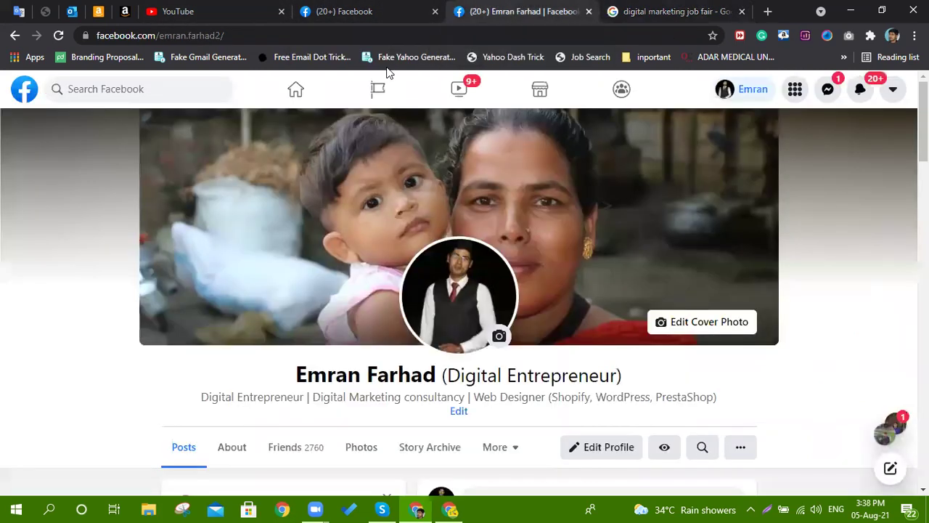
click(347, 9)
right_click(105, 213)
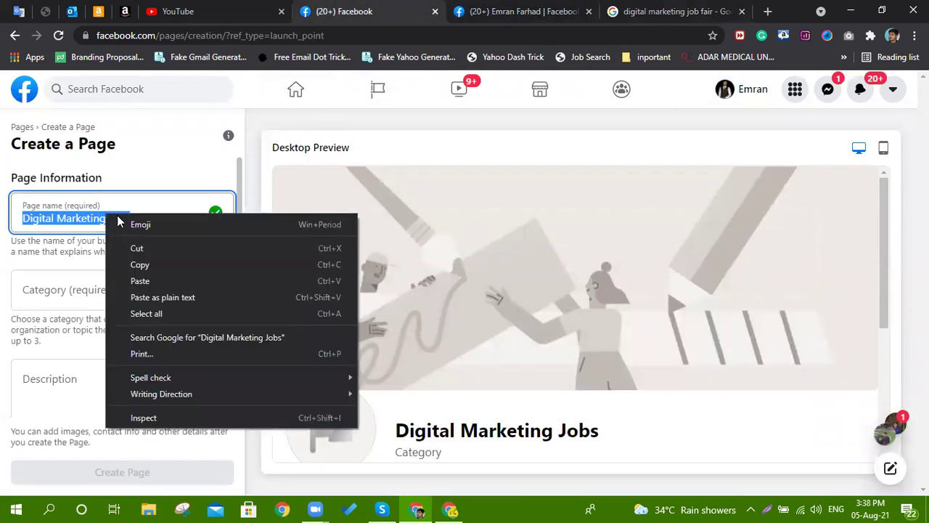
click(147, 265)
key(ctrl+Tab)
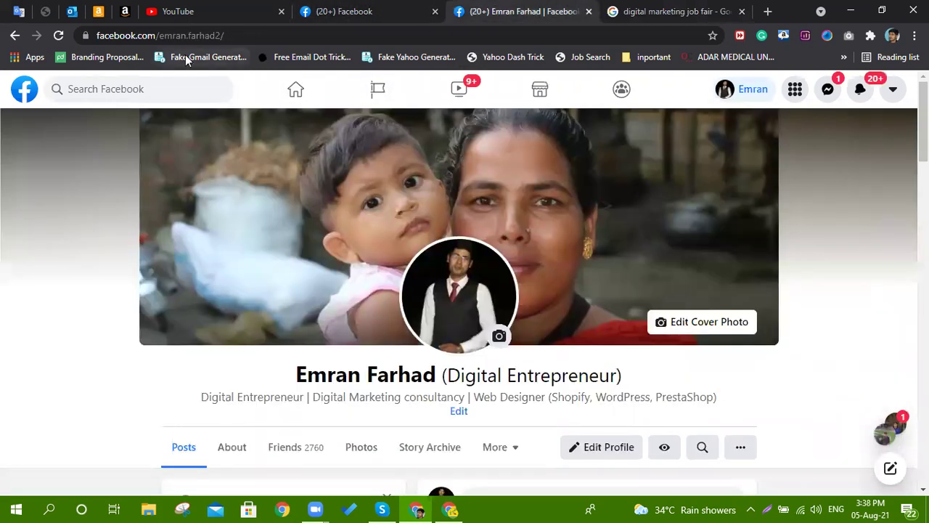
right_click(139, 86)
click(175, 188)
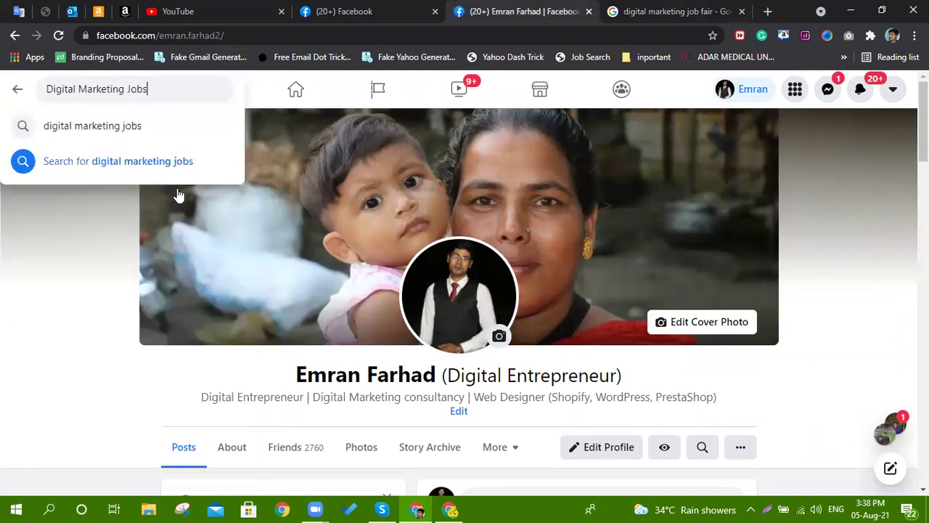
key(Return)
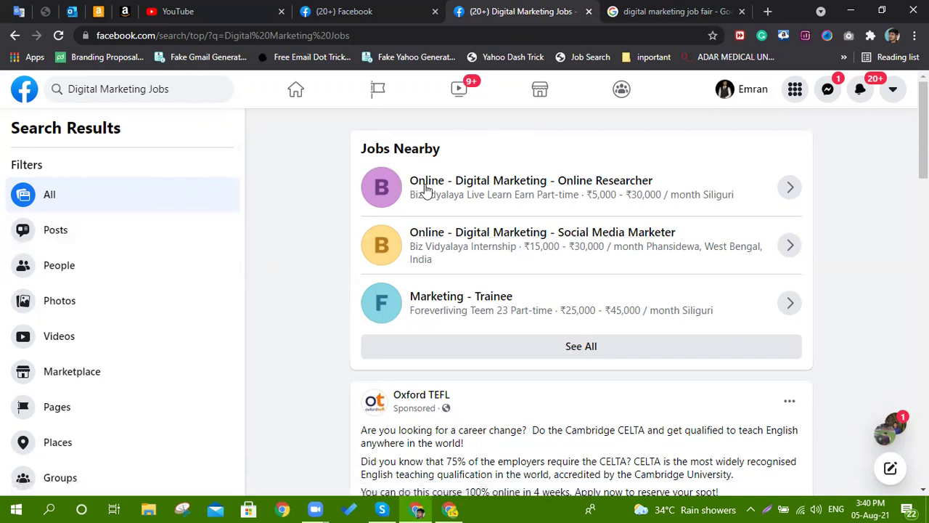
Step: Look through the Facebook search results and open the Digital Marketing Jobs page in a new browser tab
scroll(517, 311, down, 3)
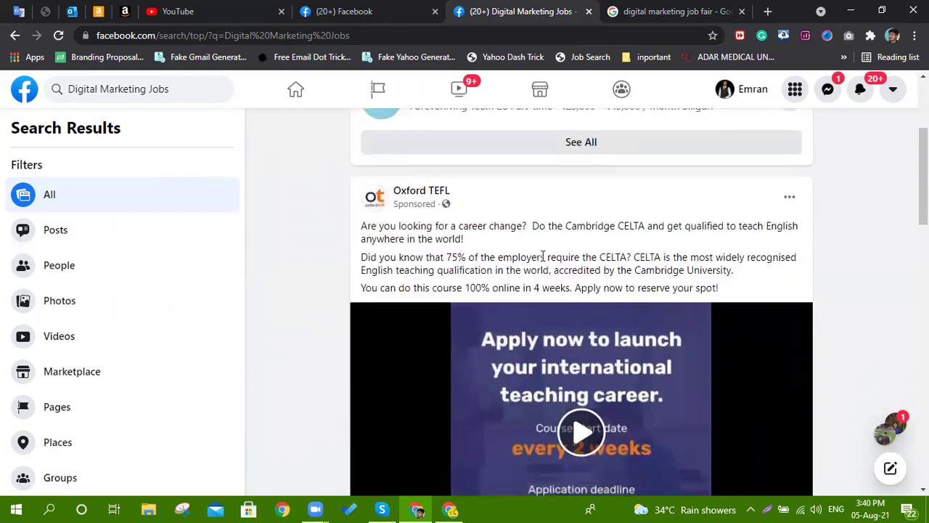
scroll(544, 256, down, 3)
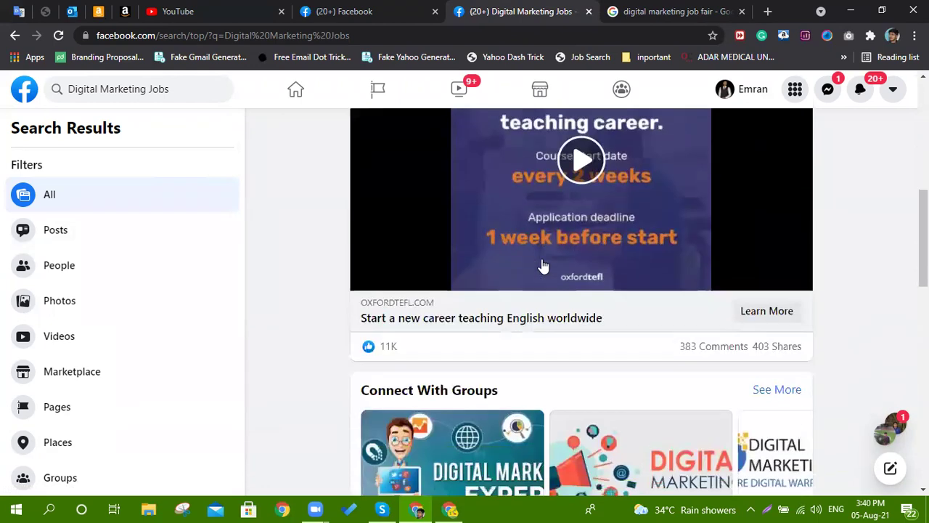
scroll(544, 269, down, 4)
scroll(543, 271, down, 4)
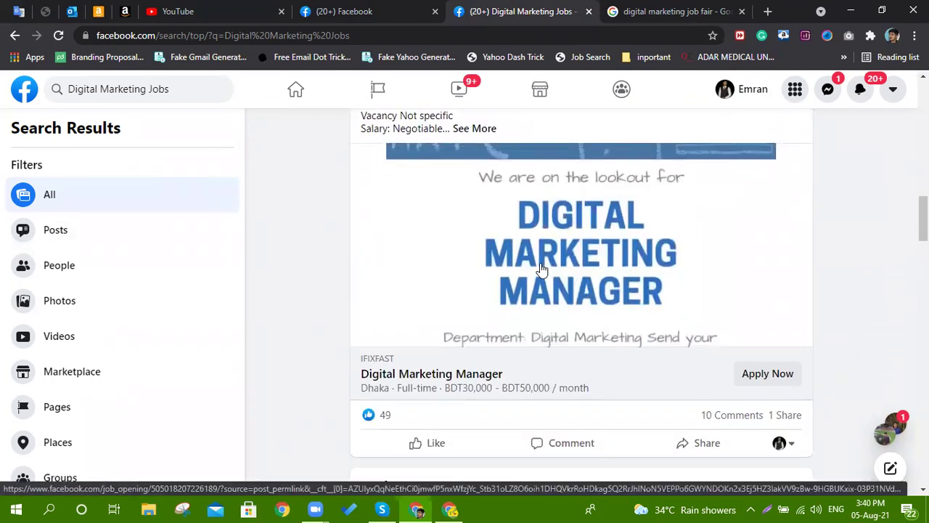
scroll(537, 268, down, 2)
scroll(520, 259, down, 5)
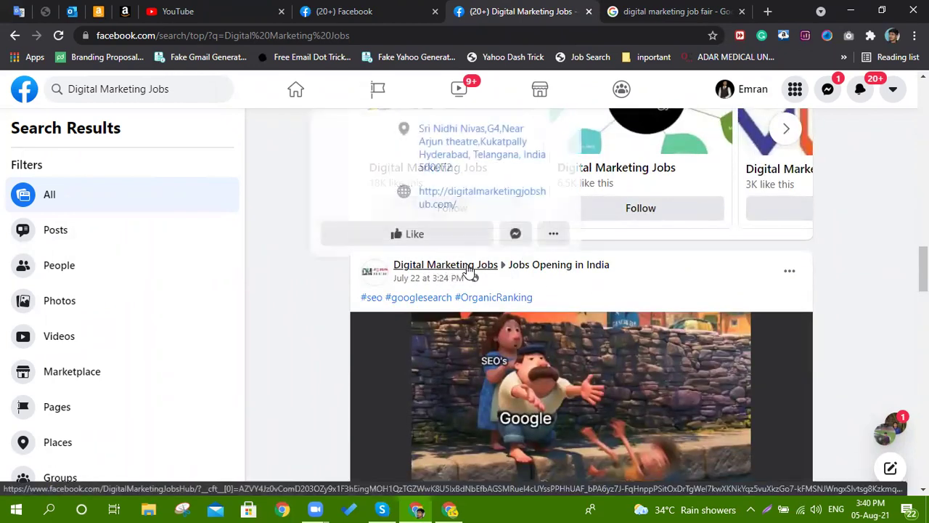
middle_click(467, 265)
Step: Find the Digital Marketing Jobs in Pune / Mumbai page further down the search results and open it in a new browser tab
scroll(653, 347, down, 3)
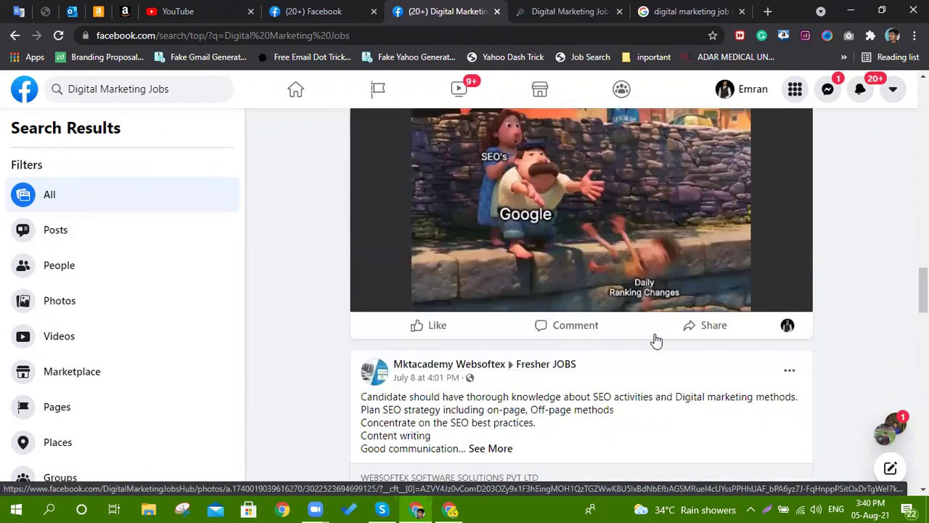
scroll(655, 329, down, 3)
scroll(656, 328, down, 8)
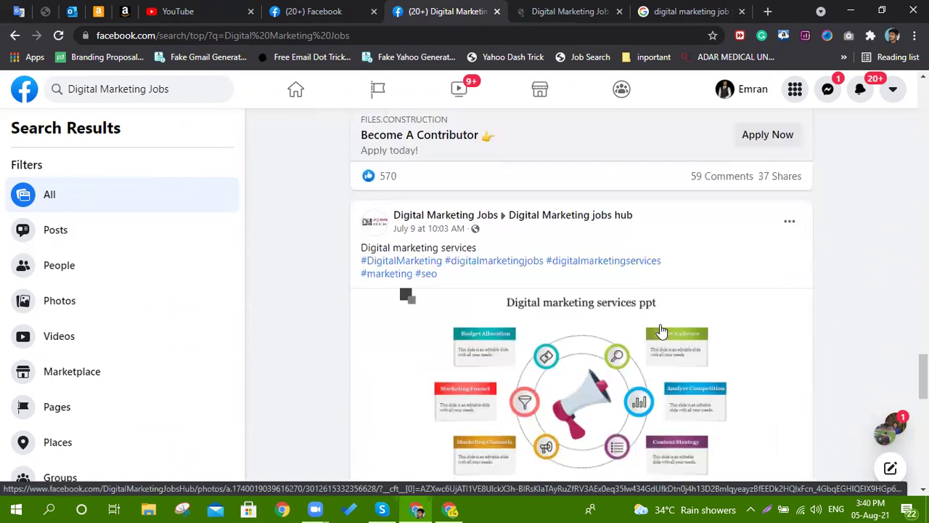
scroll(541, 257, down, 5)
scroll(541, 258, down, 3)
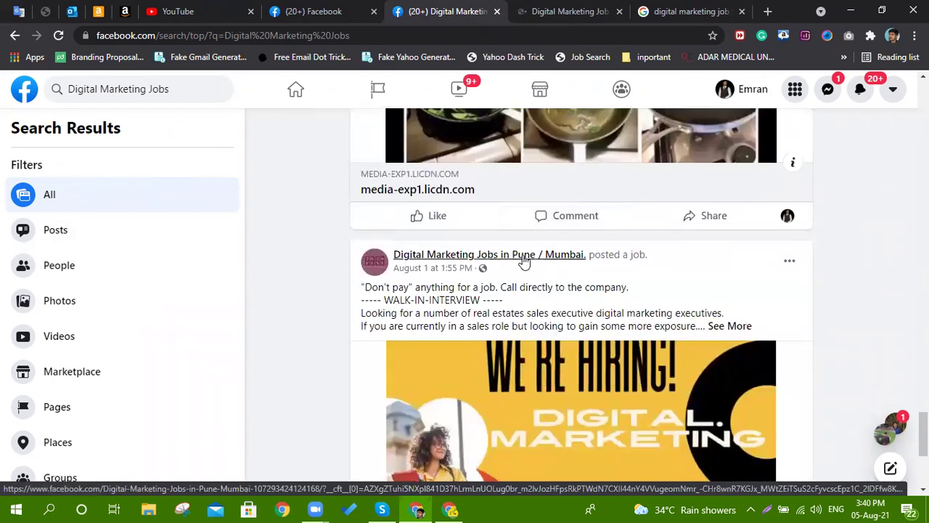
middle_click(518, 263)
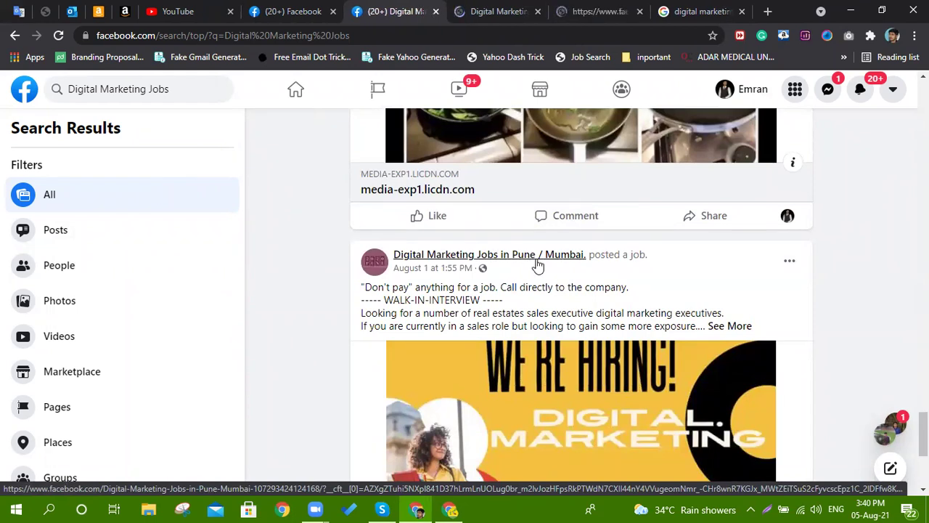
Step: Look further through the Facebook search results for other pages related to Digital Marketing Jobs
scroll(538, 266, down, 9)
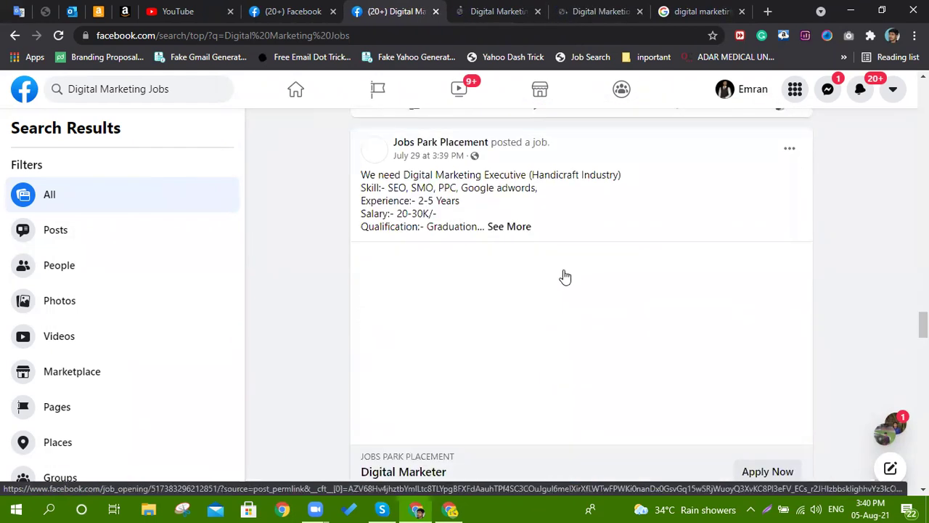
scroll(566, 277, down, 5)
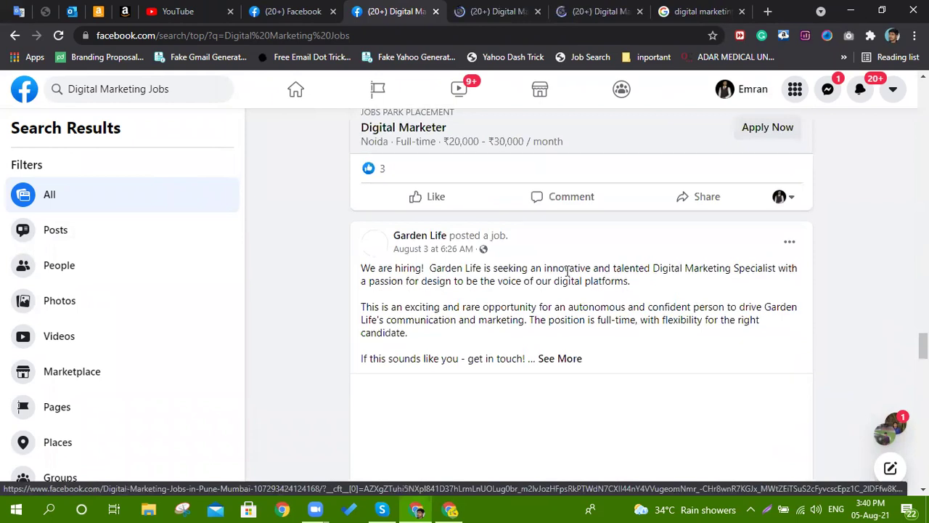
scroll(571, 278, down, 5)
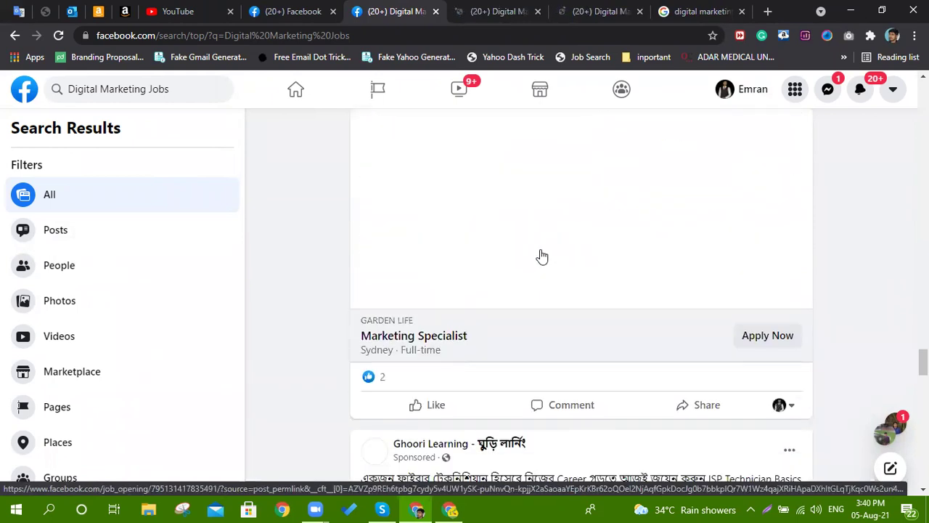
scroll(552, 256, down, 1)
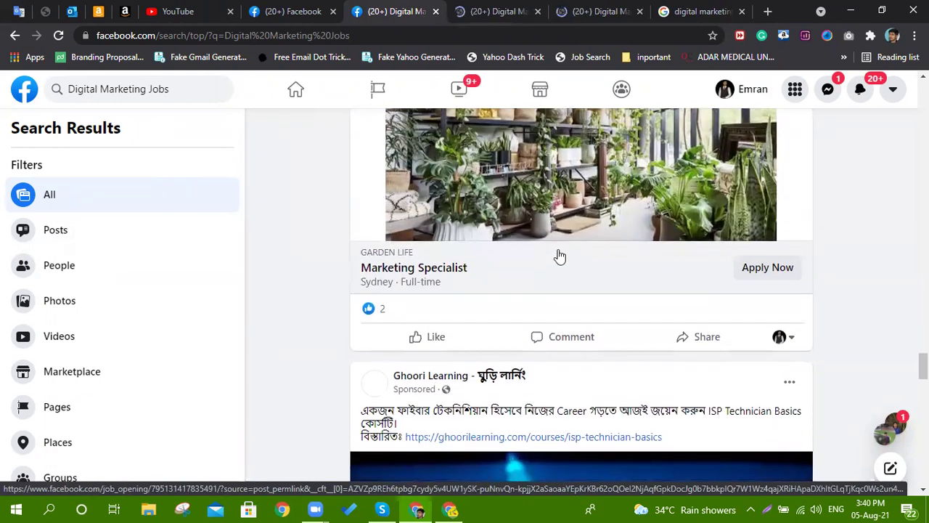
scroll(549, 261, down, 2)
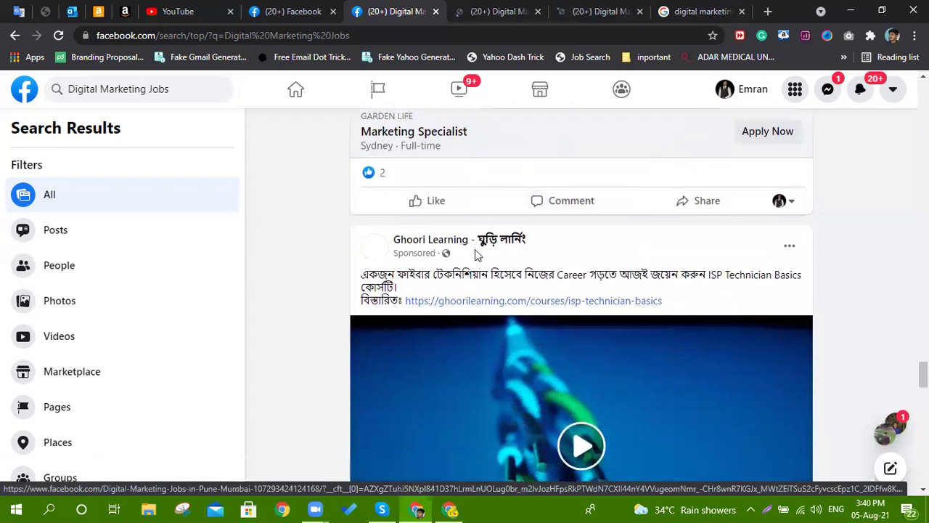
scroll(602, 284, down, 4)
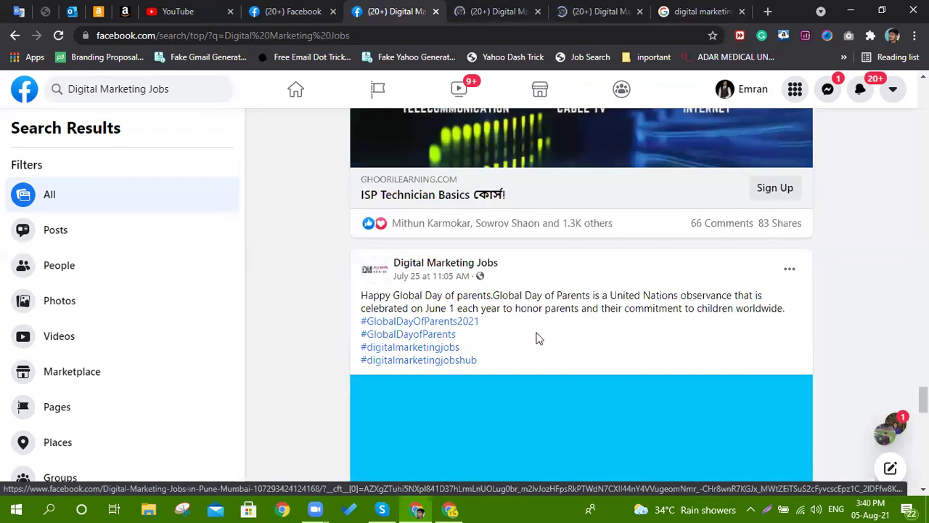
scroll(598, 291, down, 5)
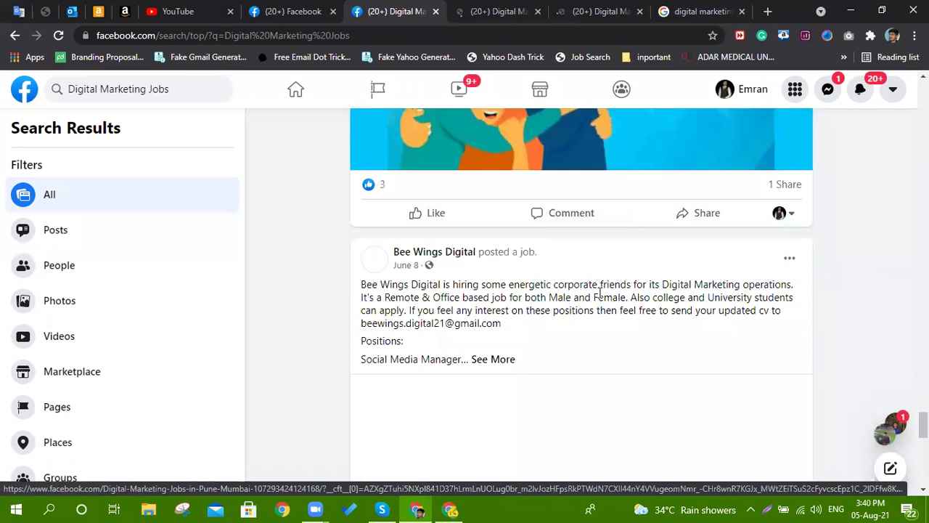
scroll(567, 305, down, 10)
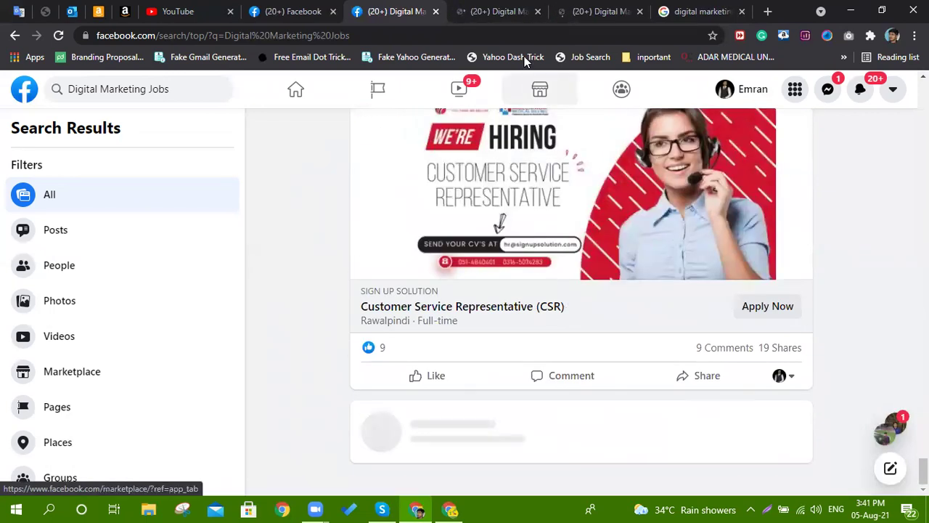
Step: Open the tab with the existing Digital Marketing Jobs page and check its category and its like and follower counts
click(500, 11)
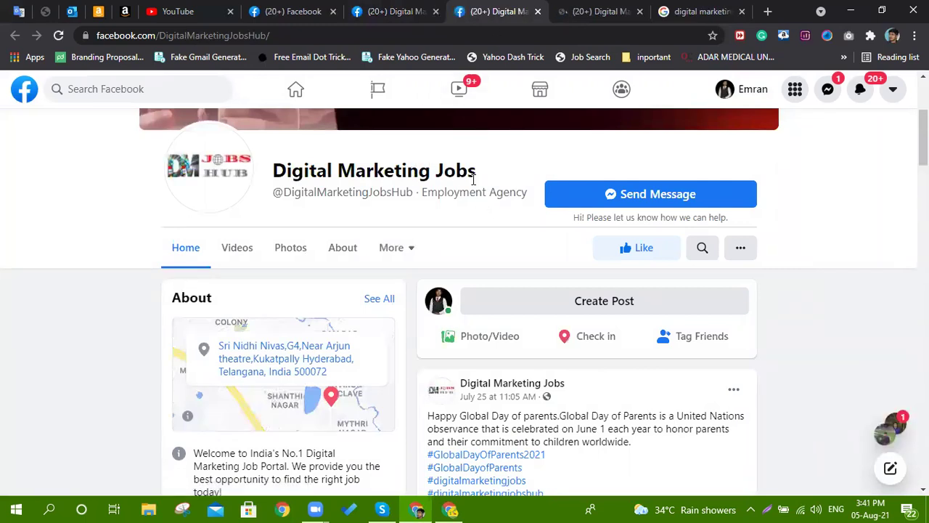
drag(438, 193, 512, 210)
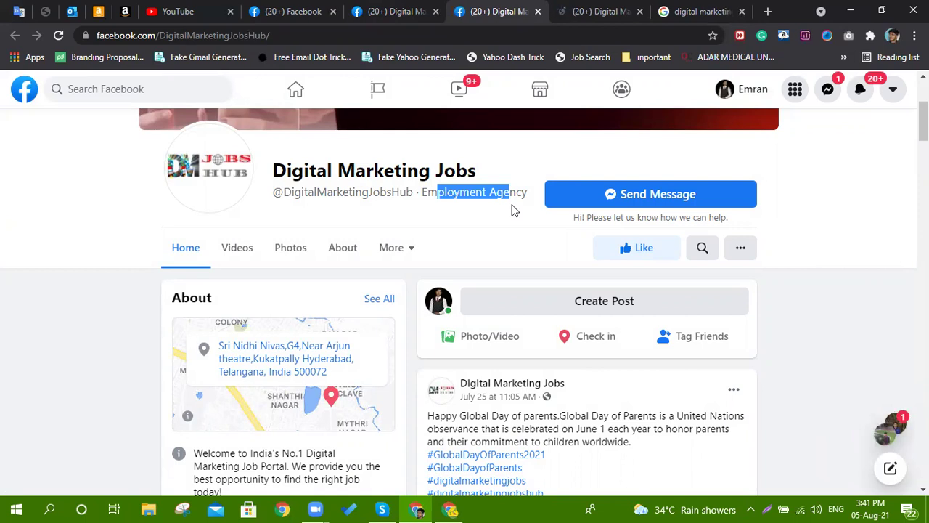
scroll(517, 218, down, 4)
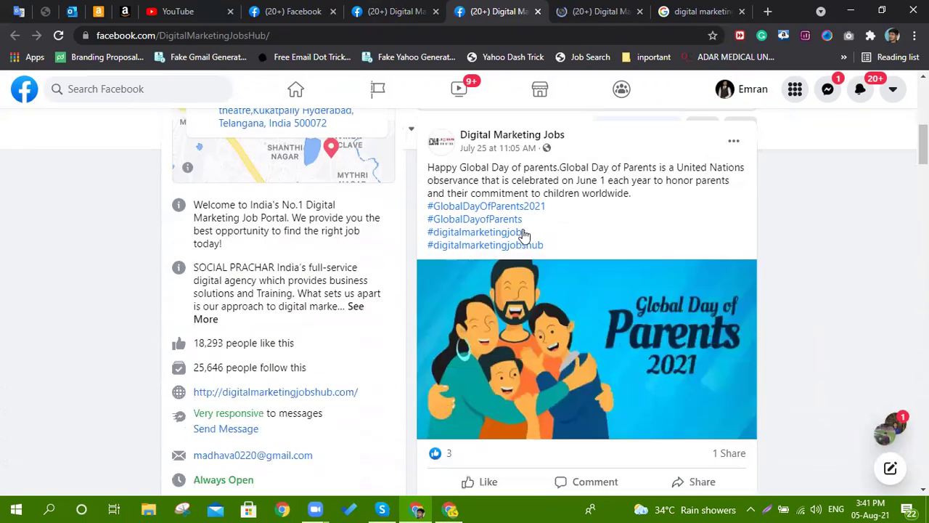
drag(209, 317, 200, 342)
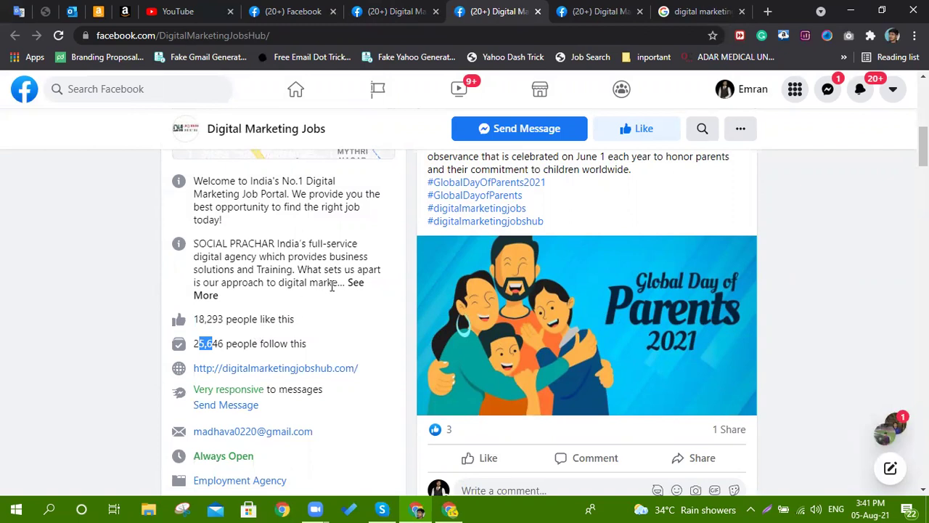
Step: Read the existing page's introduction in the About section and expand its full company description
scroll(333, 286, up, 1)
drag(258, 249, 322, 251)
drag(215, 262, 282, 263)
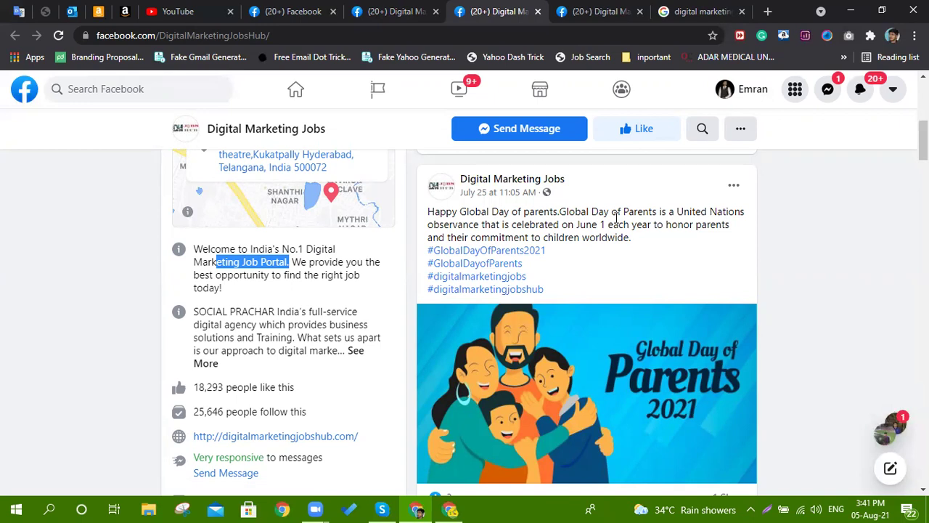
click(299, 268)
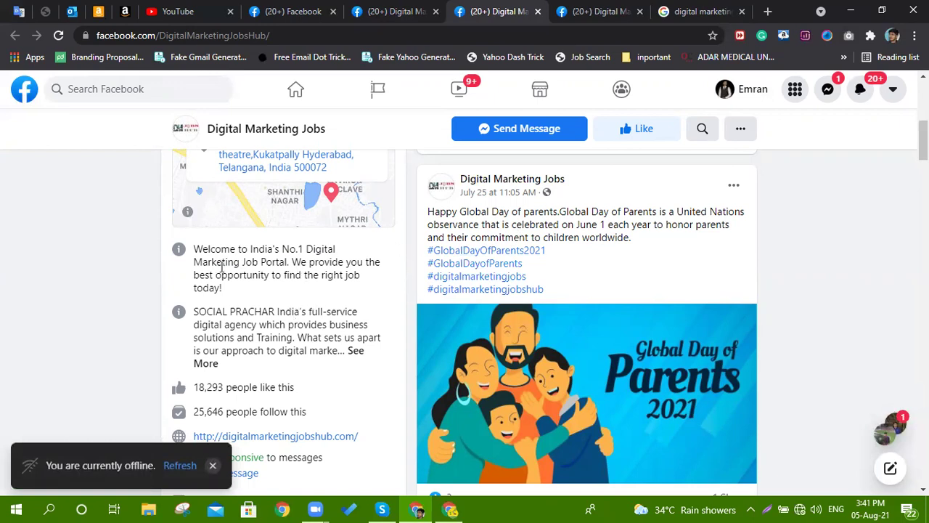
drag(203, 250, 240, 276)
drag(245, 311, 273, 351)
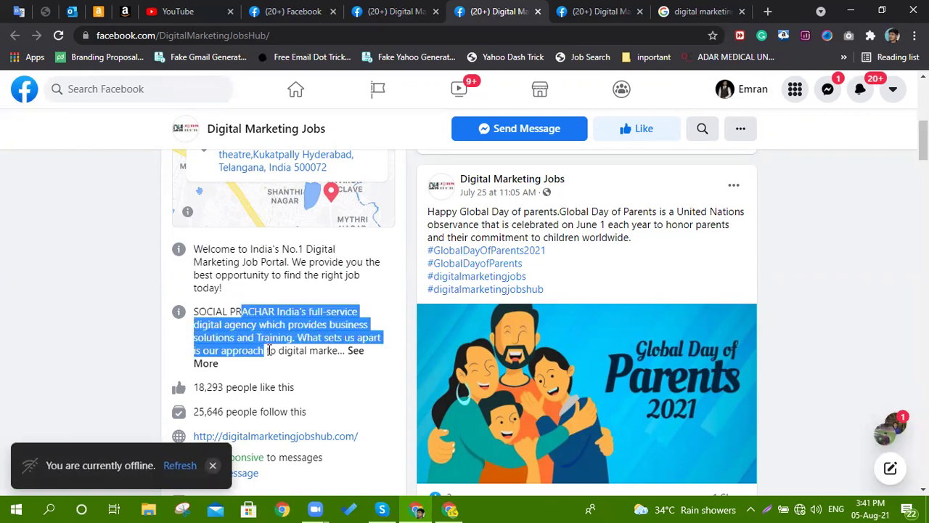
click(209, 365)
scroll(298, 331, down, 3)
drag(274, 211, 293, 343)
scroll(296, 301, down, 2)
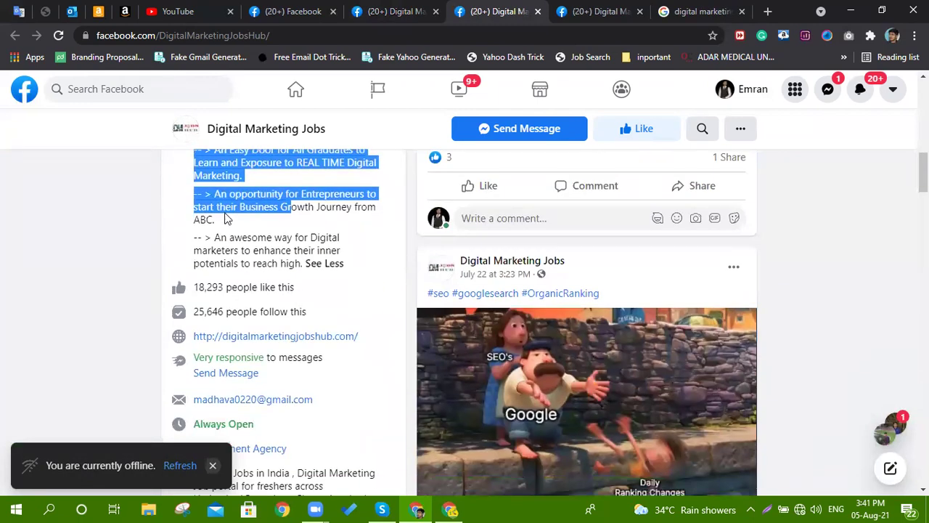
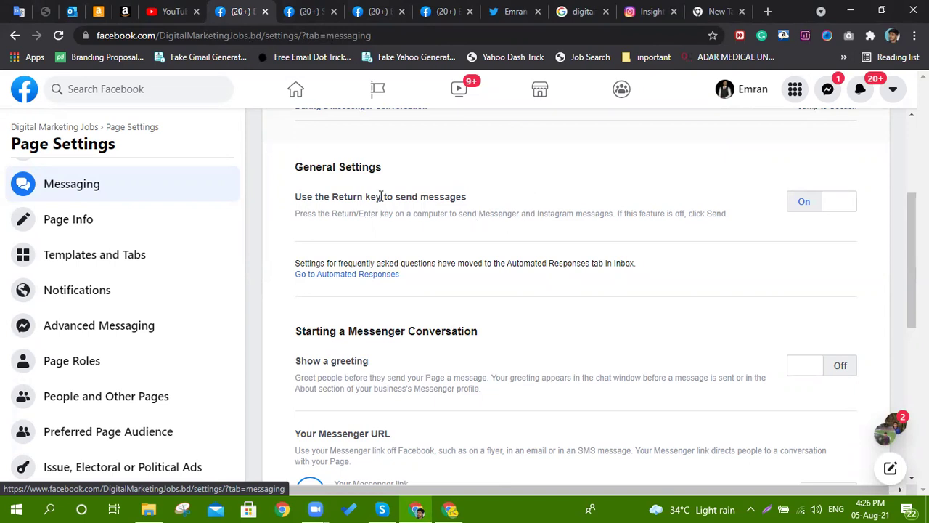
Step: Turn on the Show a greeting option for Messenger conversations in the page's Messaging settings
scroll(556, 271, down, 1)
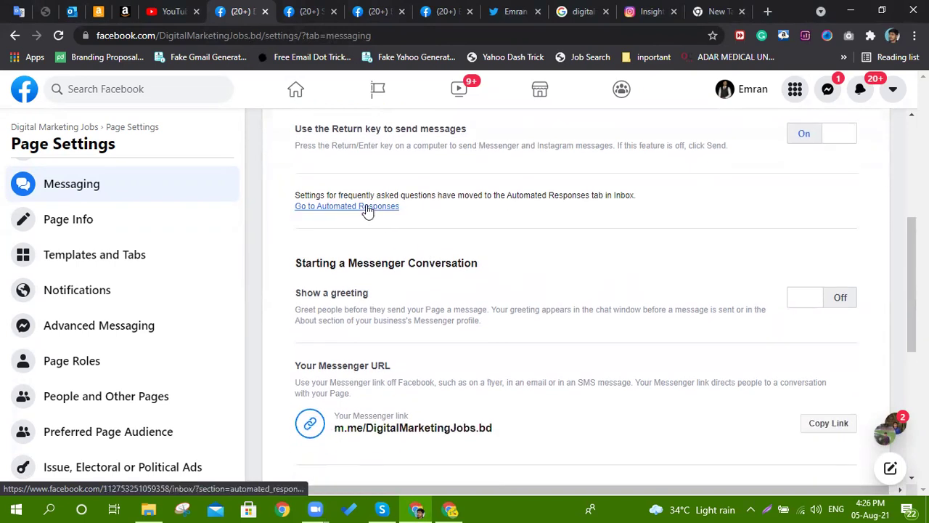
click(836, 302)
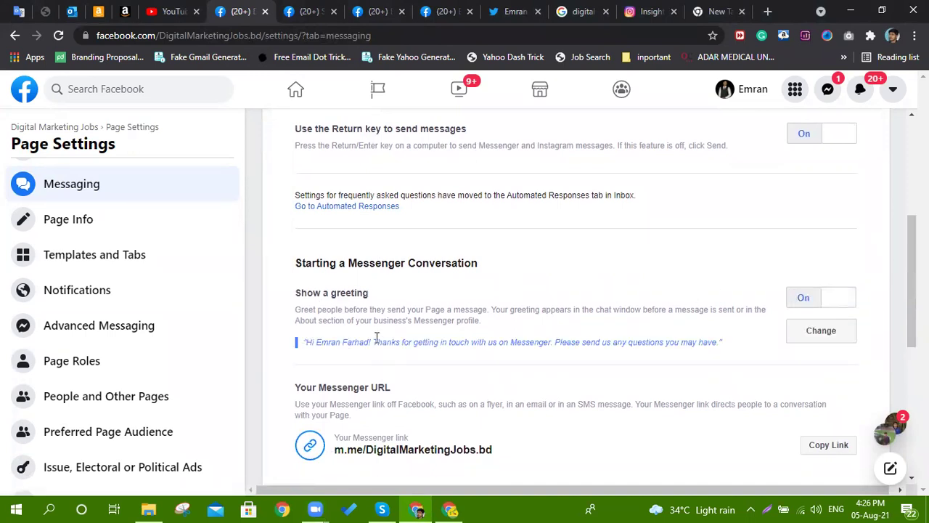
Step: Find the existing Digital Marketing Jobs page among the open tabs and examine the greeting in its Messenger chat
click(317, 8)
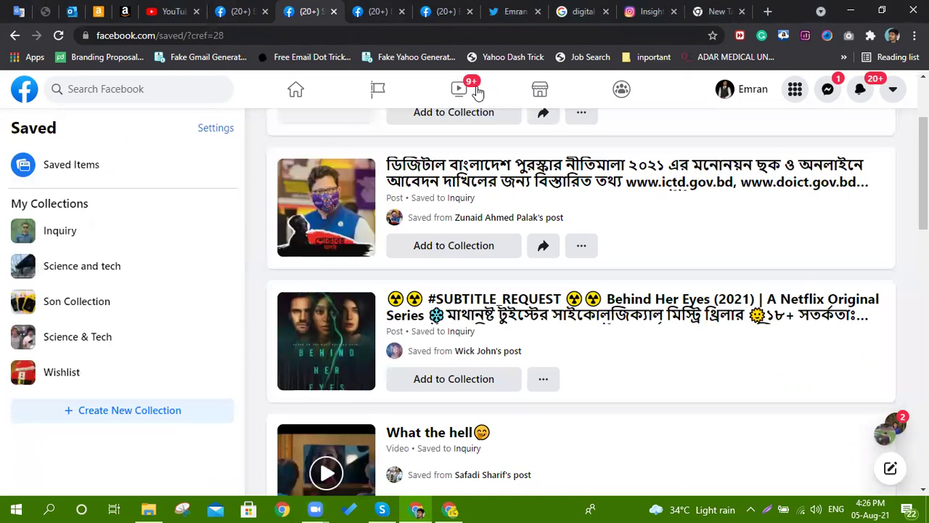
click(454, 8)
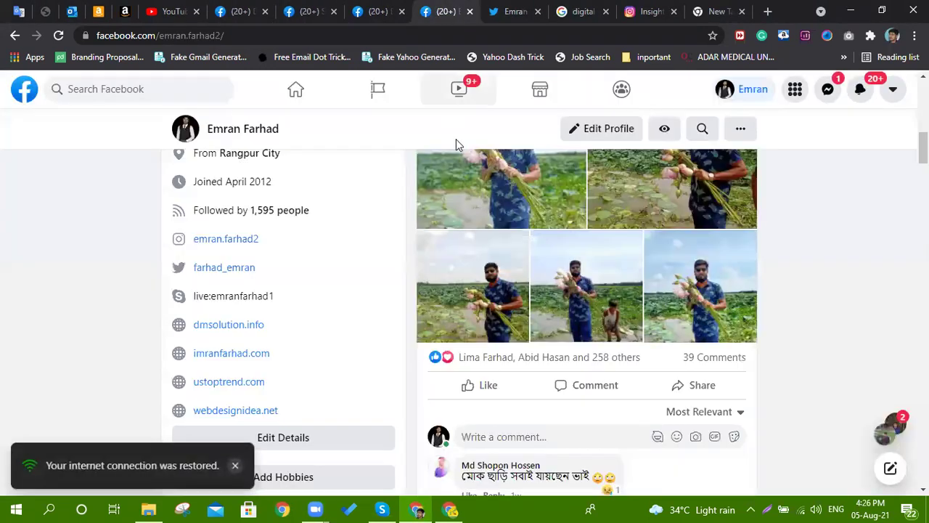
click(316, 7)
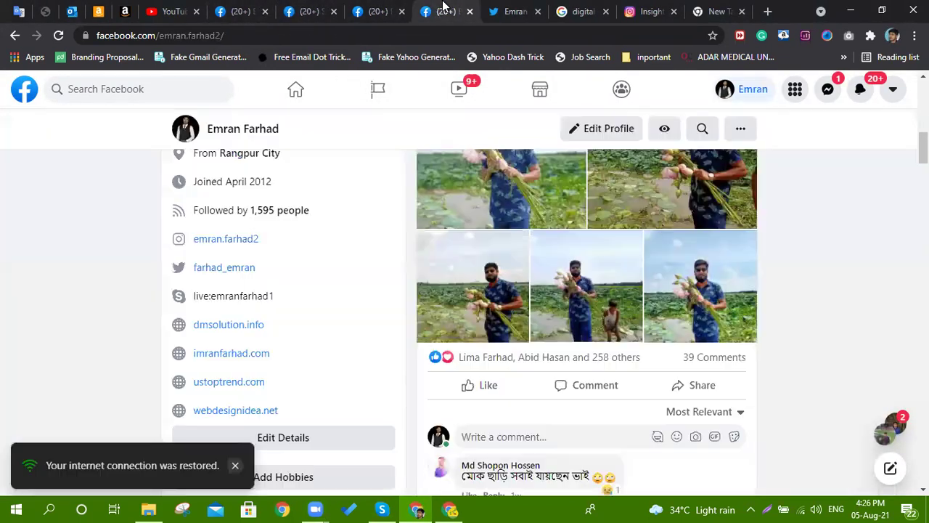
click(447, 9)
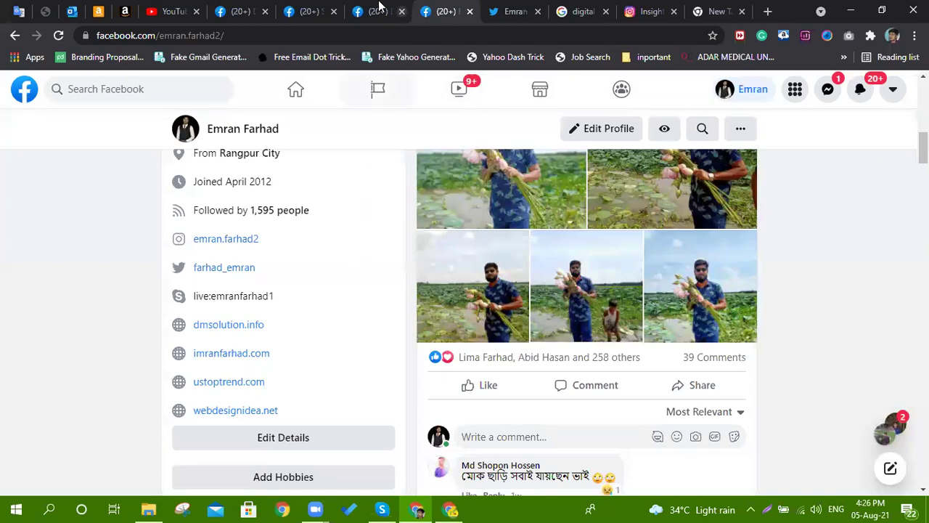
click(379, 6)
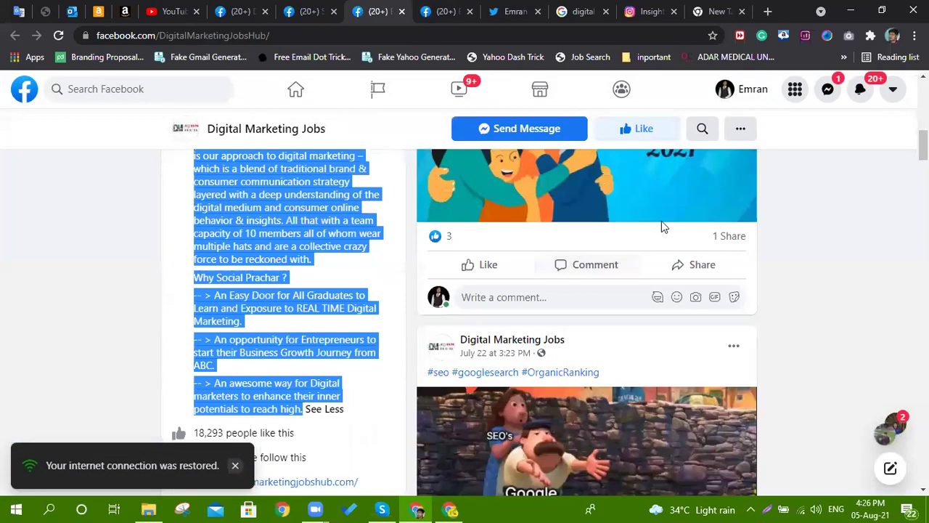
scroll(662, 221, up, 4)
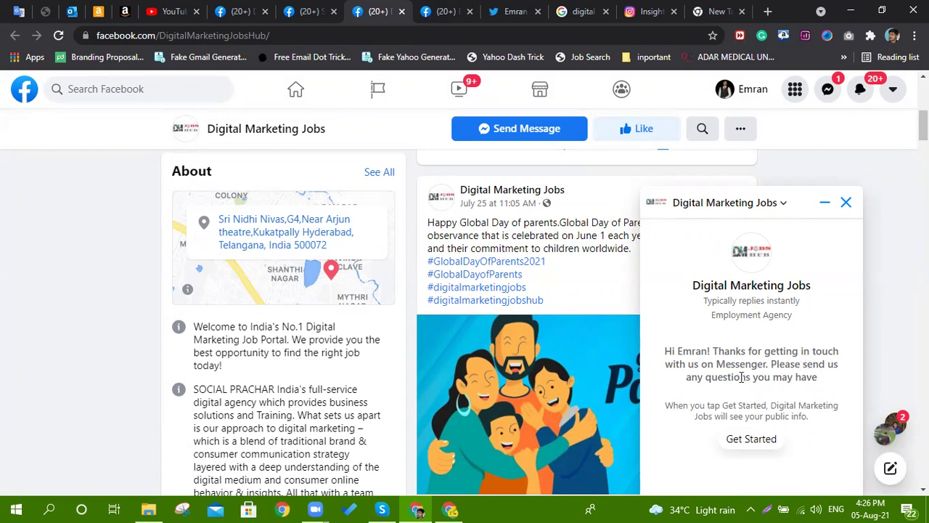
drag(703, 377, 803, 375)
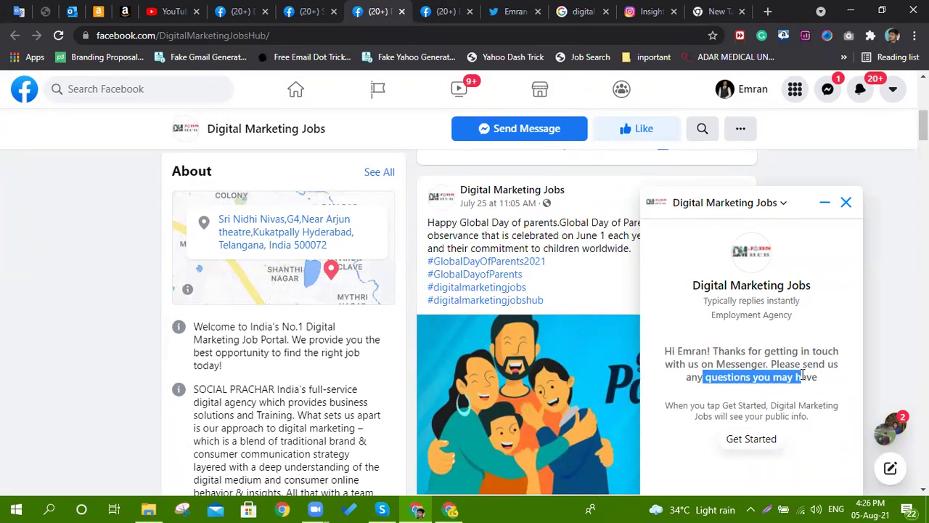
Step: Return to the Messaging settings, open the greeting for editing and replace its name placeholder with the full name of the recipient
click(245, 10)
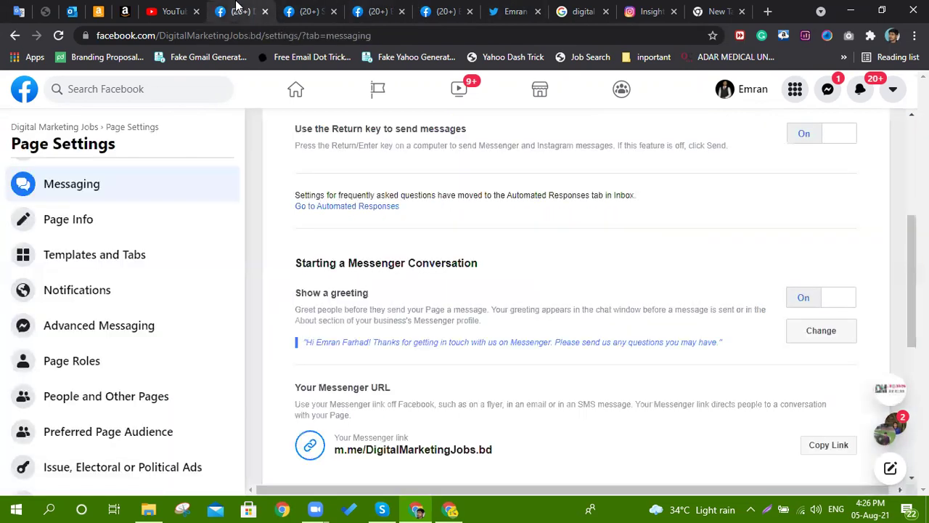
click(832, 339)
scroll(608, 386, down, 5)
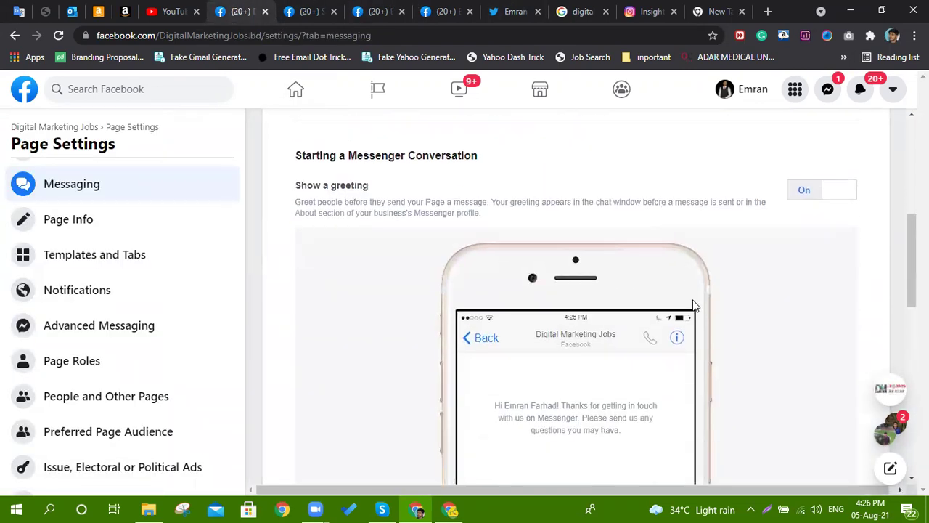
scroll(616, 227, up, 3)
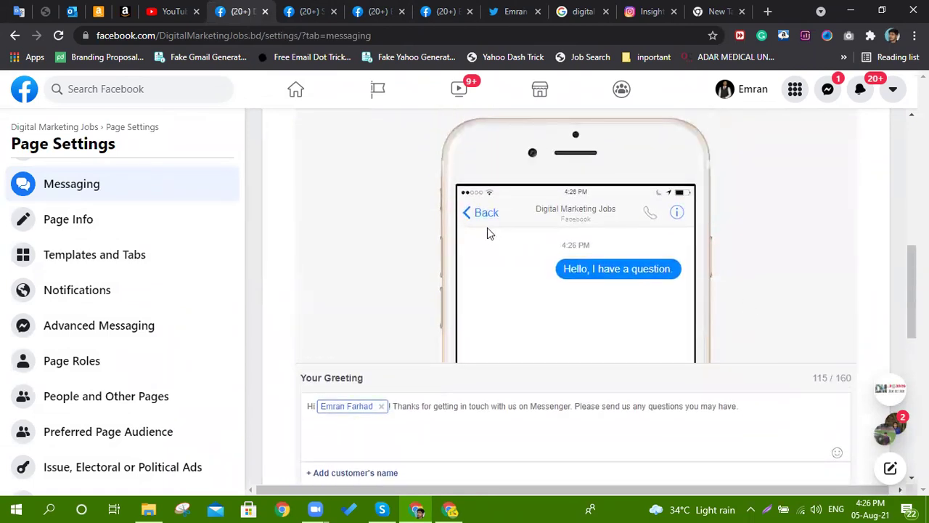
click(507, 407)
scroll(719, 398, down, 1)
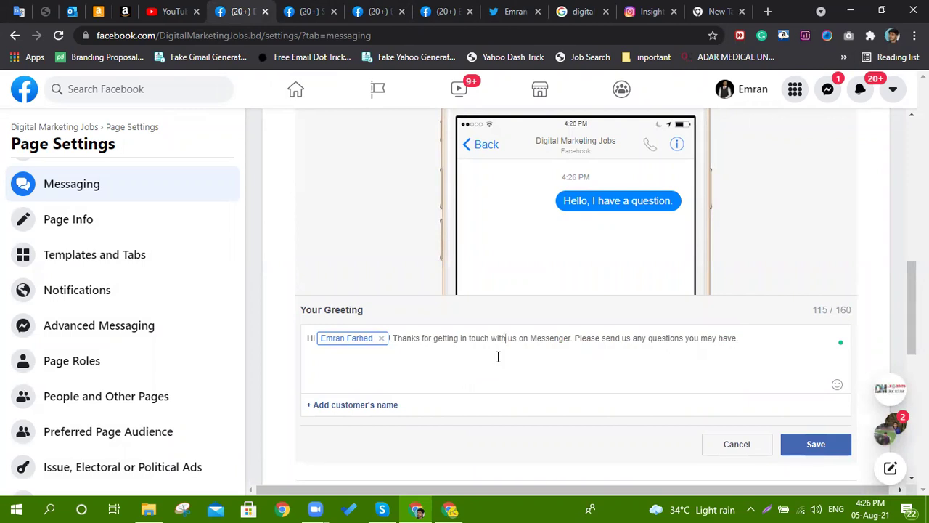
click(383, 339)
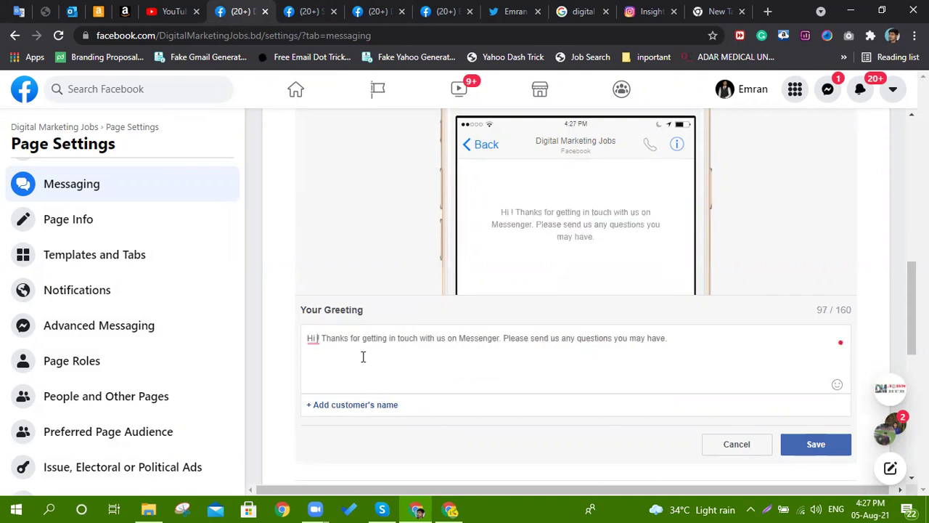
click(341, 405)
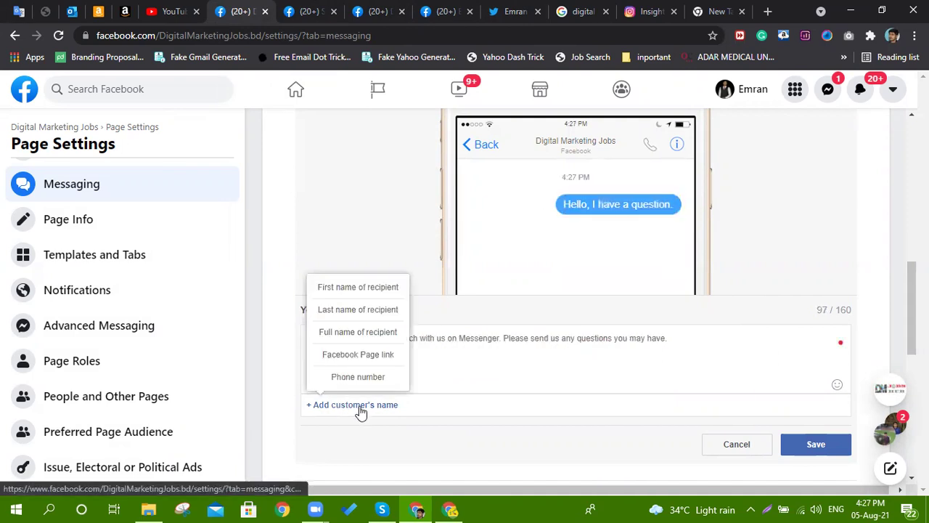
click(367, 332)
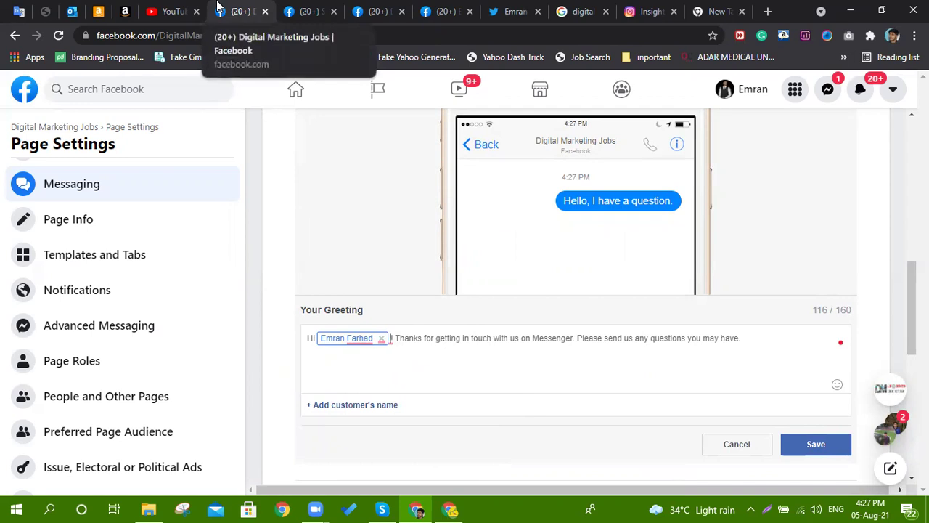
Step: Select the greeting text after the recipient's name and copy the Bengali class-time notice, including ধন্যবাদ, from Google Translate
drag(397, 341, 735, 338)
right_click(739, 343)
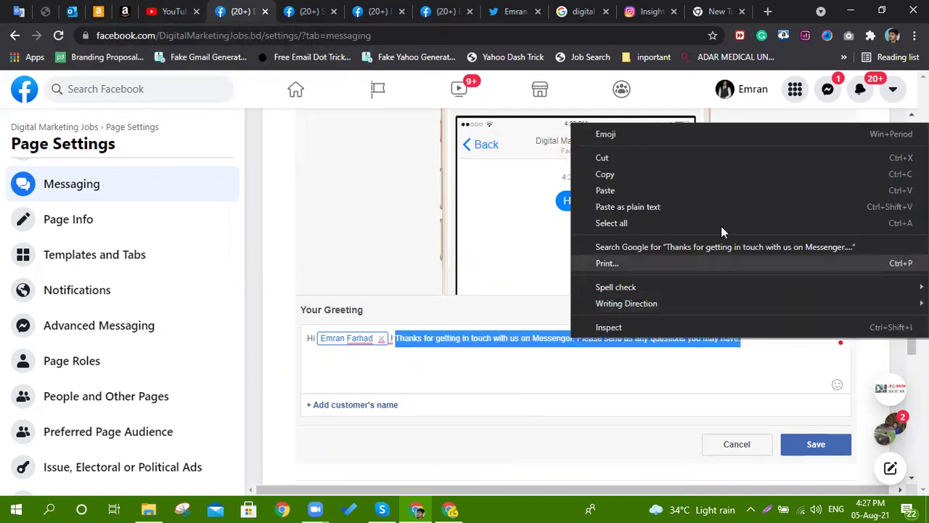
click(655, 176)
click(21, 11)
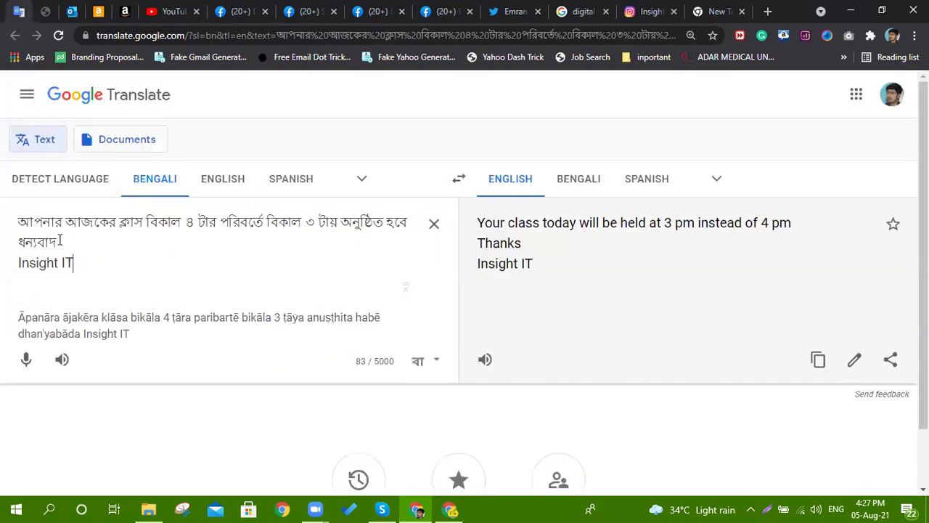
drag(62, 241, 17, 218)
right_click(41, 226)
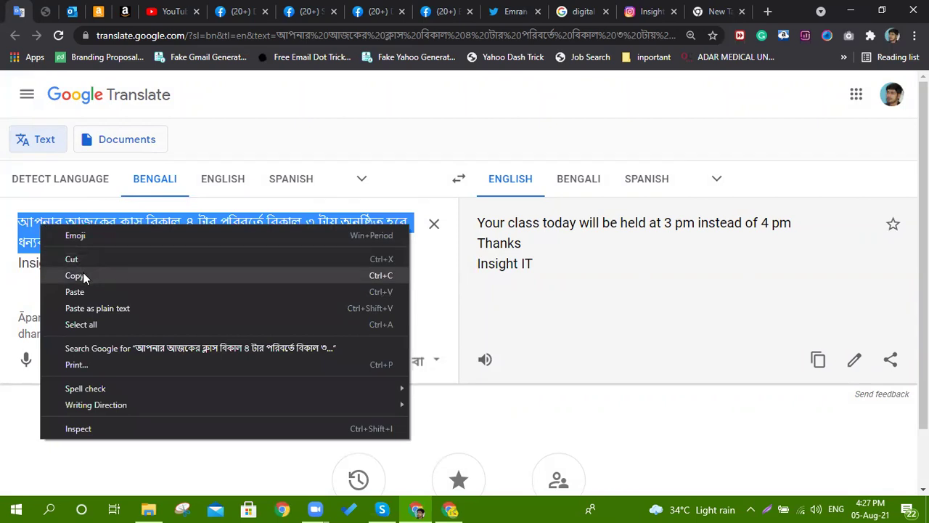
click(83, 276)
Step: Return to the Messaging settings and replace the greeting text after the recipient's name with the copied Bengali notice
click(240, 11)
right_click(459, 350)
click(504, 197)
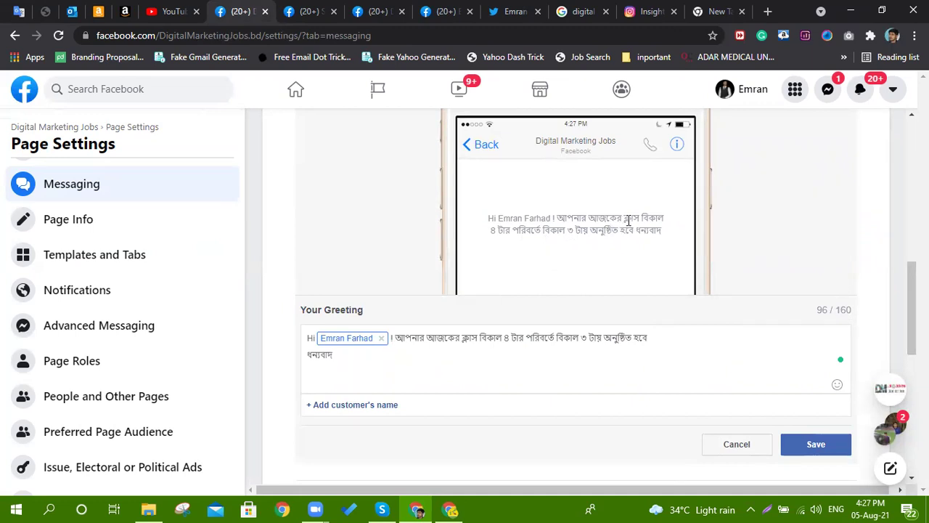
click(673, 364)
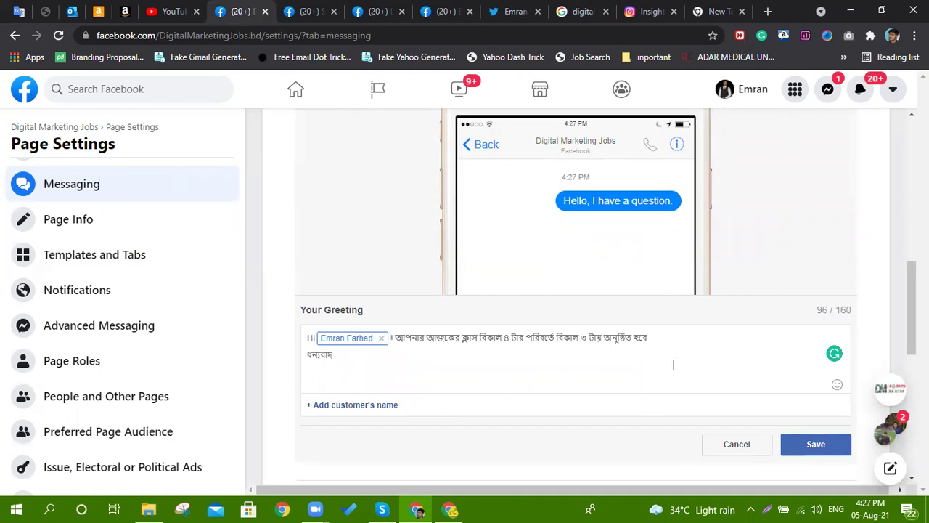
Step: Open the setup for automated responses from the Messaging settings and check the greeting in the existing Digital Marketing Jobs chat
scroll(653, 403, down, 2)
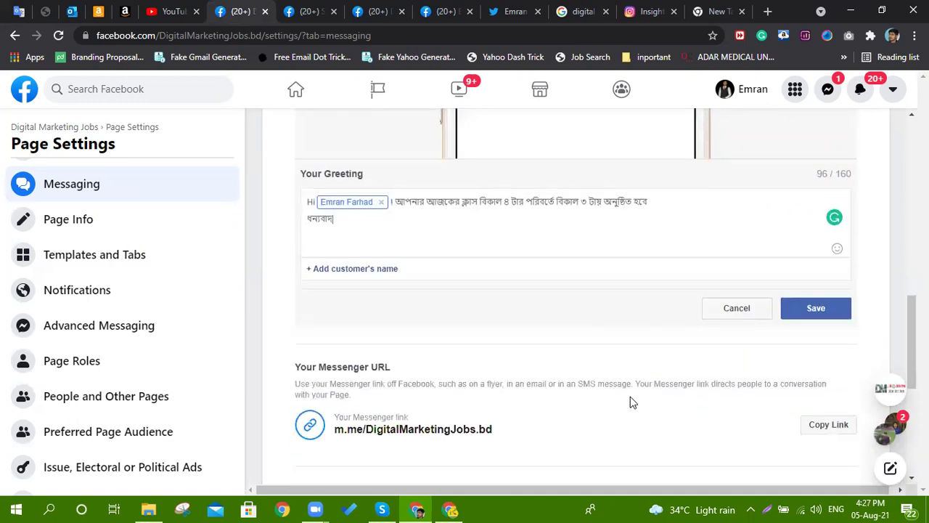
scroll(588, 339, down, 2)
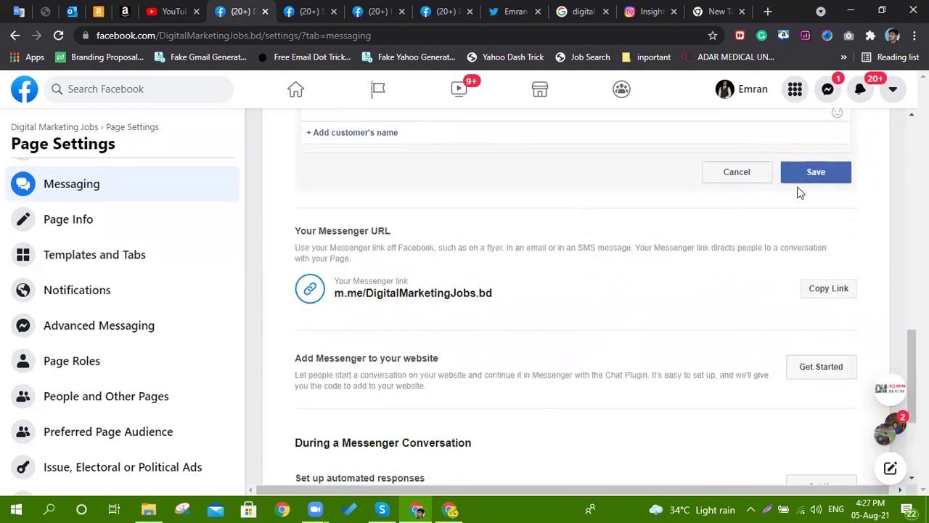
scroll(660, 289, down, 3)
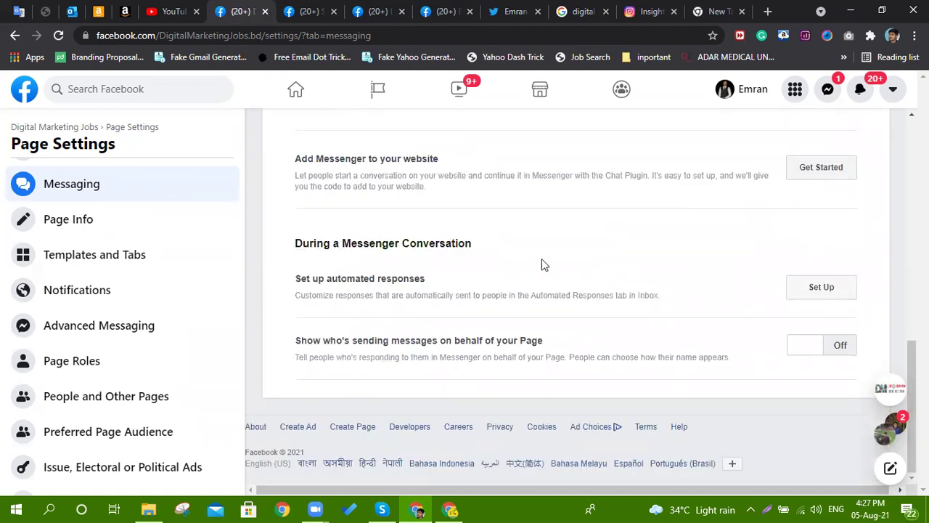
scroll(399, 247, up, 1)
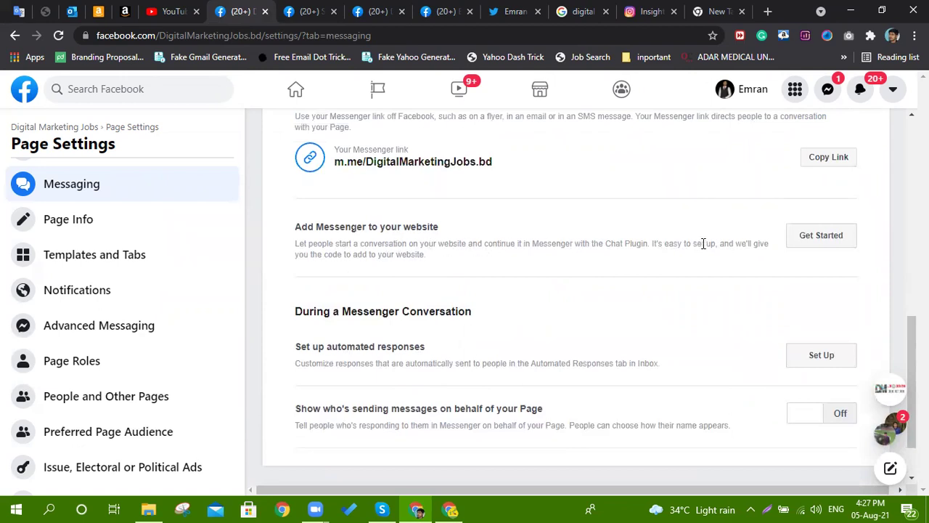
scroll(644, 263, down, 1)
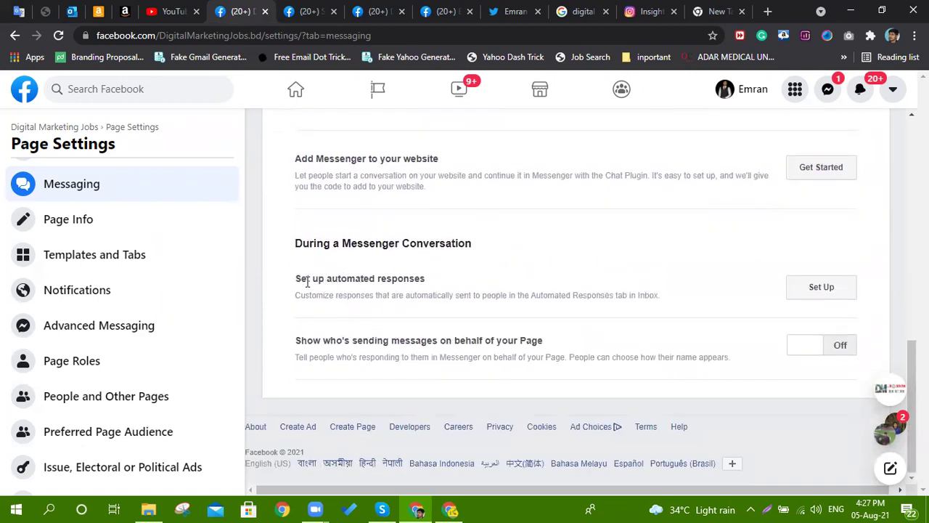
drag(308, 283, 411, 285)
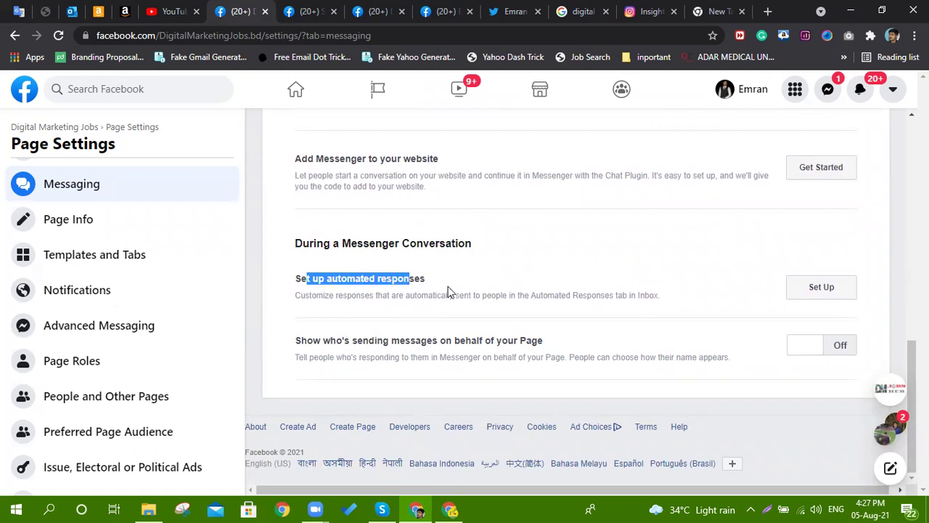
click(837, 294)
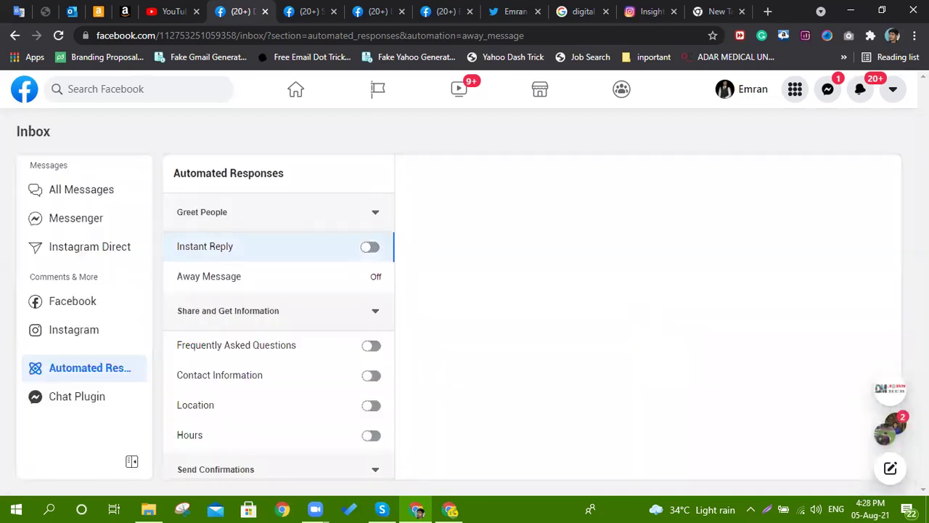
click(891, 392)
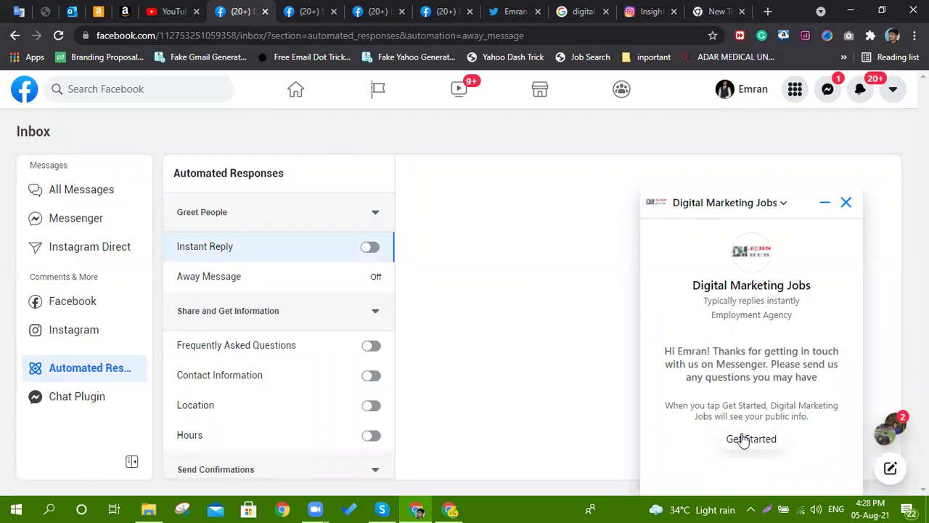
click(824, 203)
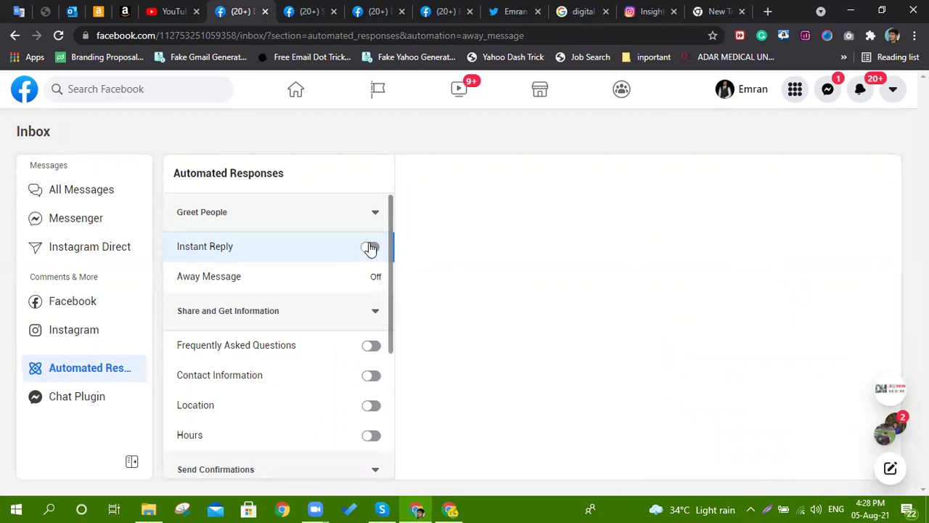
Step: Turn on the Frequently Asked Questions, Hours and Instant Reply automated responses, leaving Contact Information off
click(371, 347)
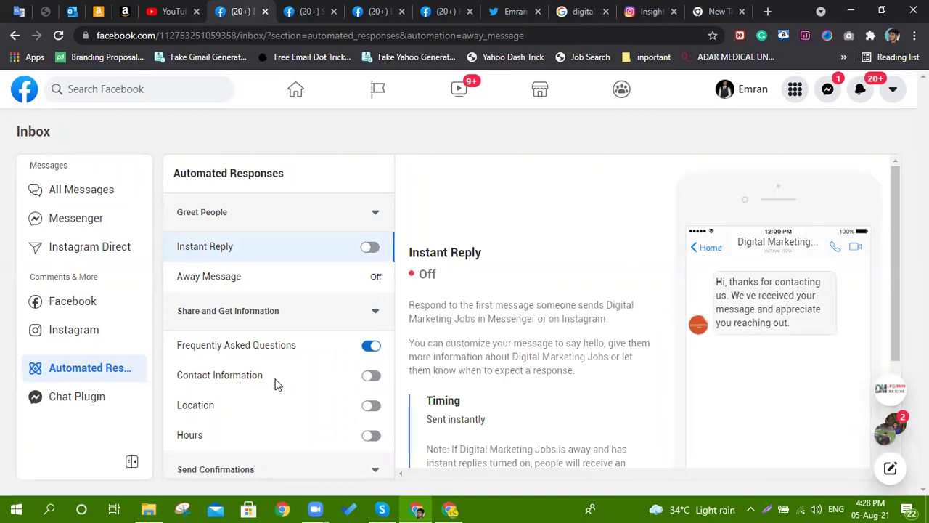
click(371, 378)
click(371, 378)
click(375, 437)
click(374, 247)
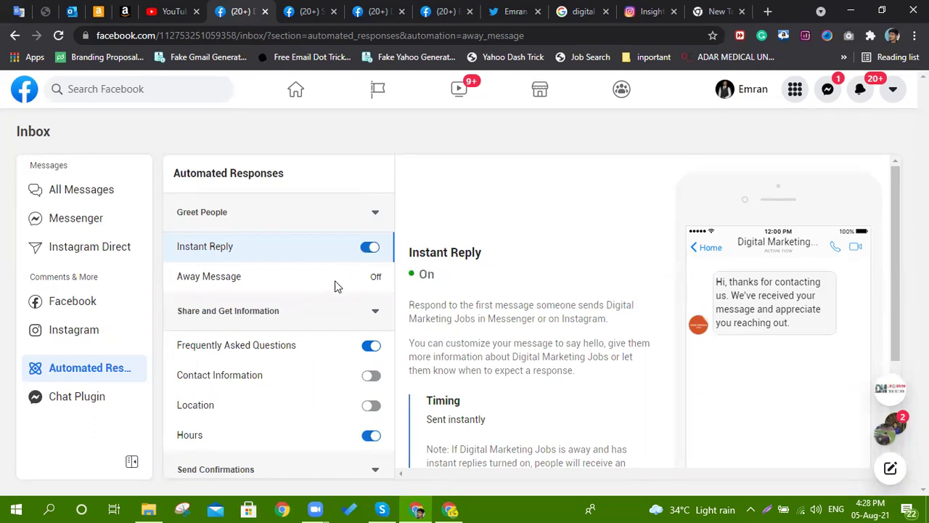
Step: Open the Away Message for editing and insert "Hello" at the beginning of its text
click(377, 277)
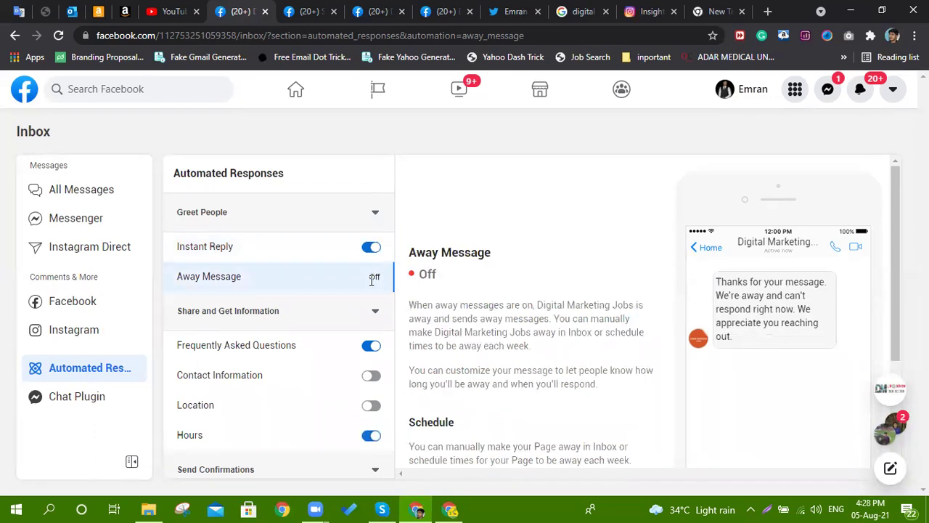
scroll(548, 282, down, 2)
click(428, 343)
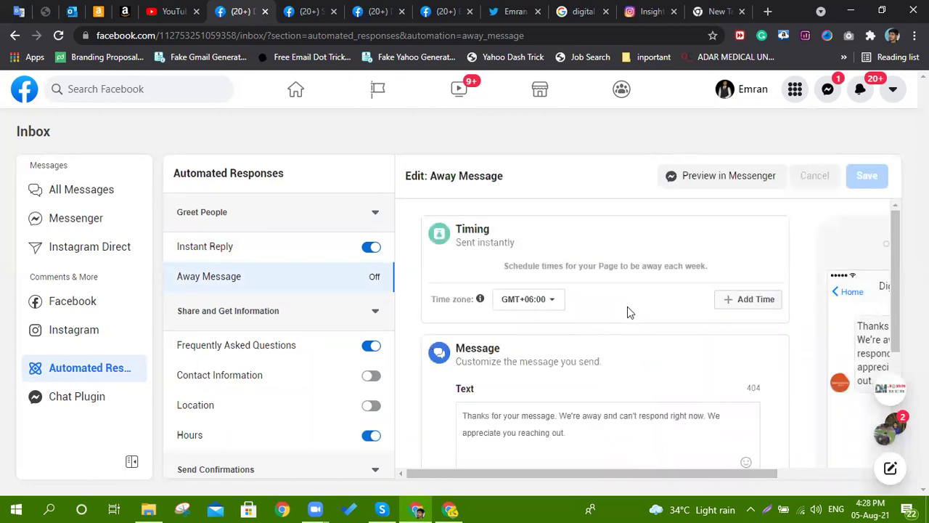
scroll(629, 305, down, 2)
scroll(631, 305, down, 1)
scroll(569, 284, up, 2)
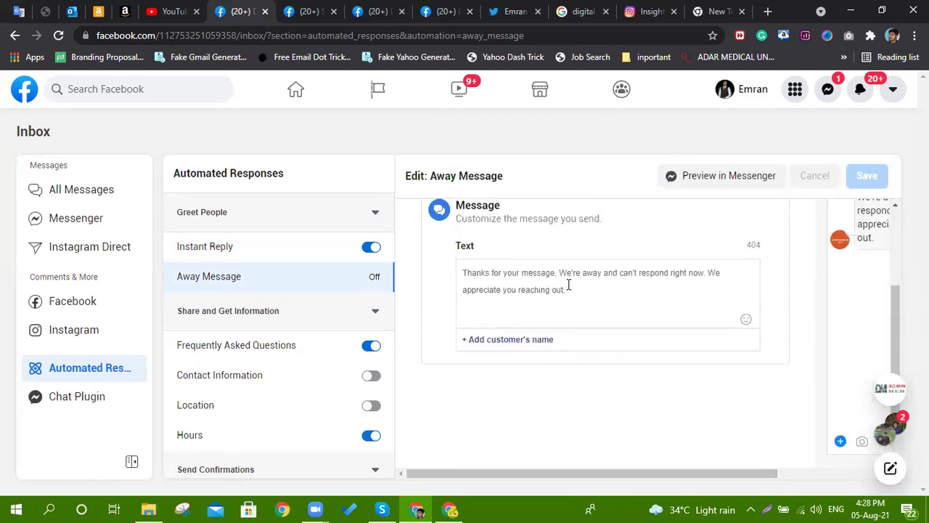
click(517, 371)
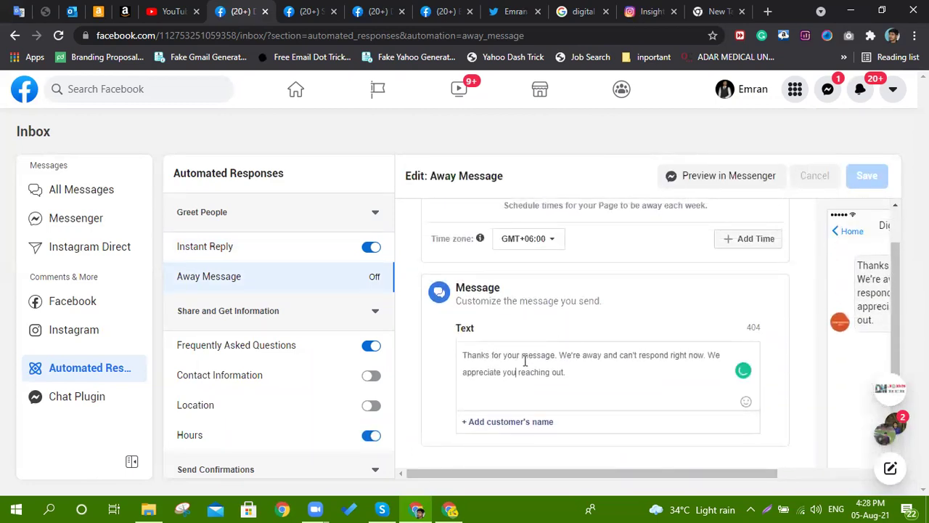
click(602, 371)
key(ctrl+Home)
text(Hee)
key(BackSpace)
text(llo)
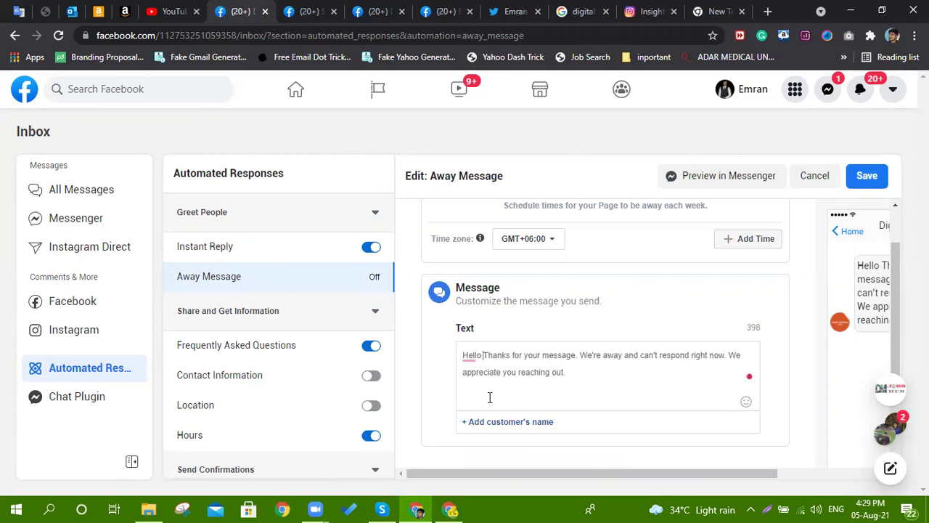
Step: Insert the customer's first name placeholder after "Hello" in the away message, followed by ", How are you?"
click(502, 424)
click(513, 305)
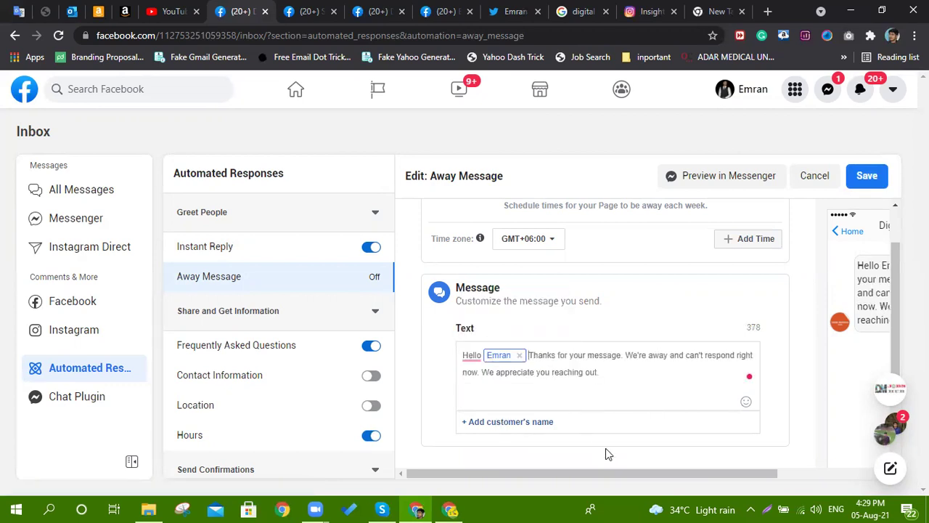
text(, )
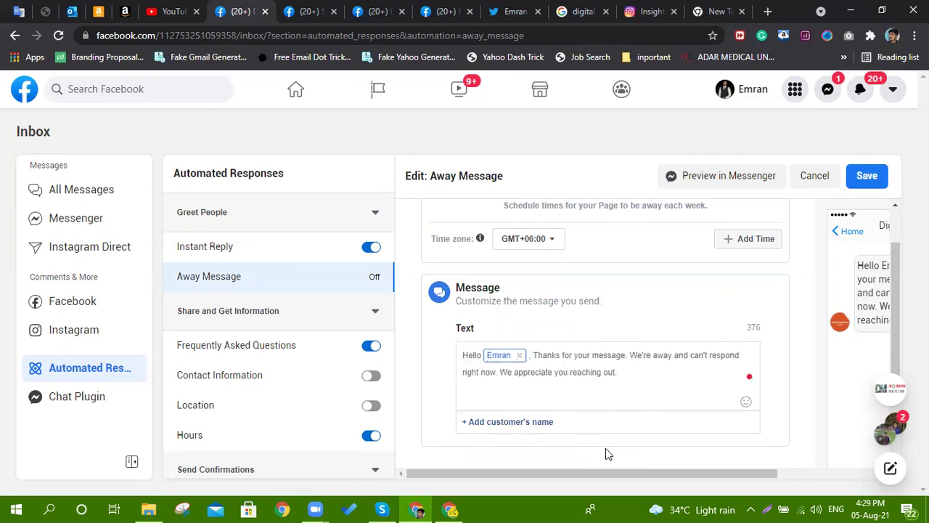
text(How ar)
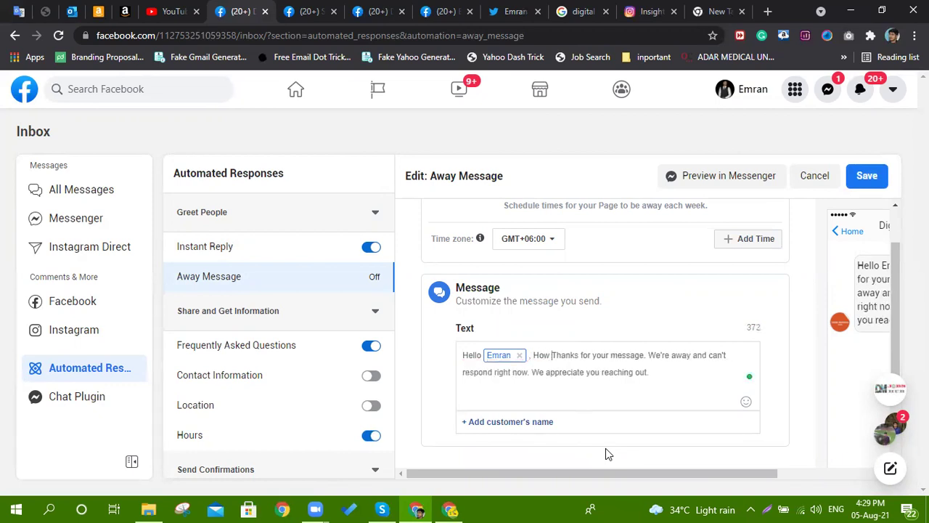
text(e you)
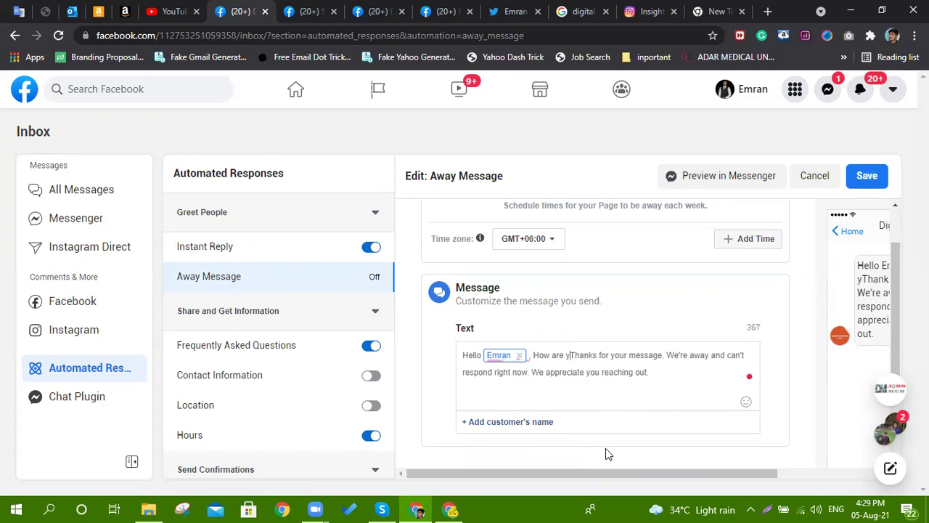
text(?)
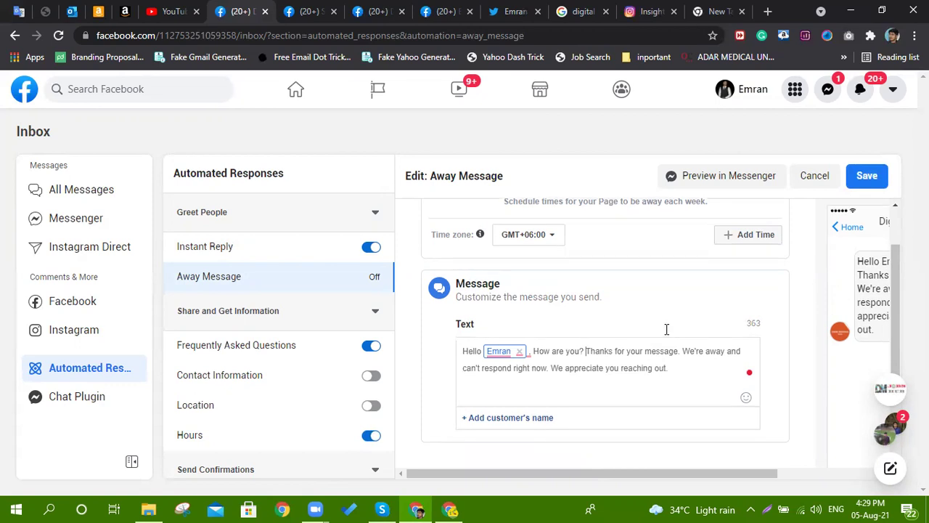
Step: Examine the edited away message in the phone preview and review its timing settings
scroll(660, 341, down, 2)
scroll(653, 345, up, 2)
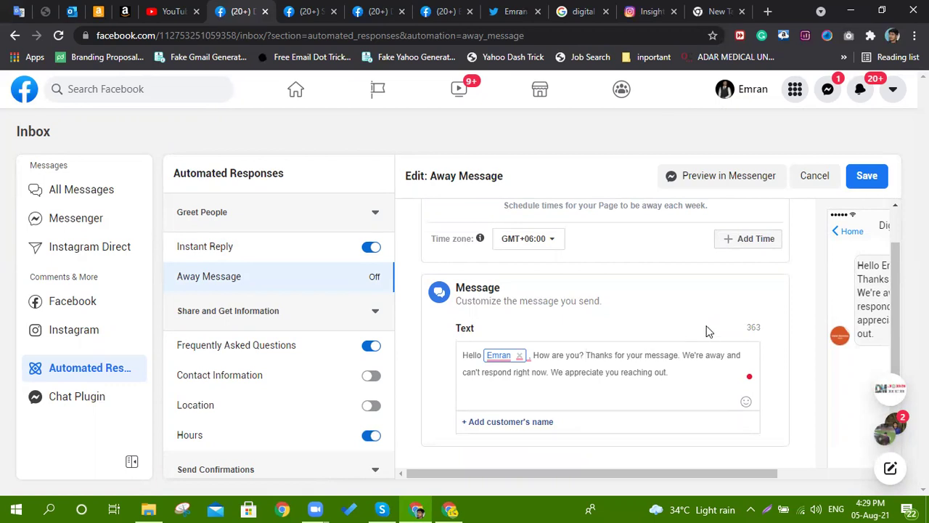
drag(731, 474, 844, 485)
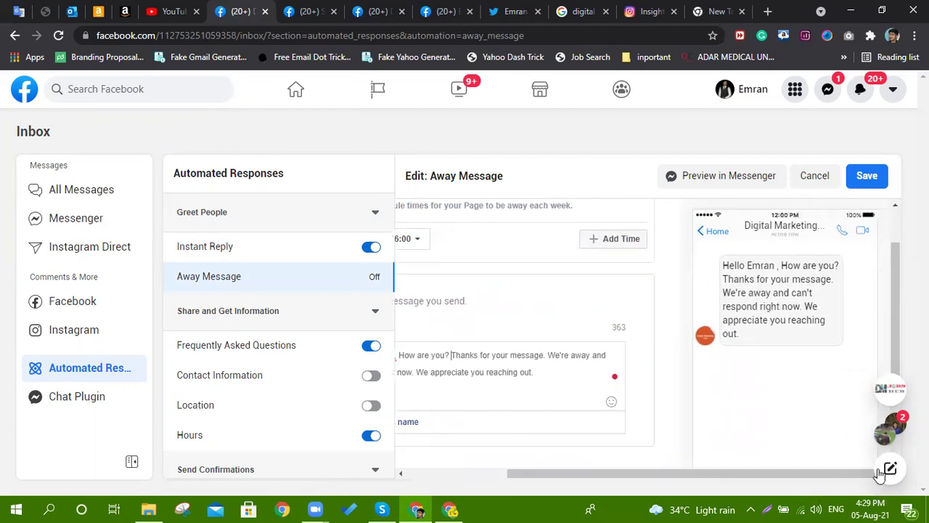
scroll(817, 349, down, 2)
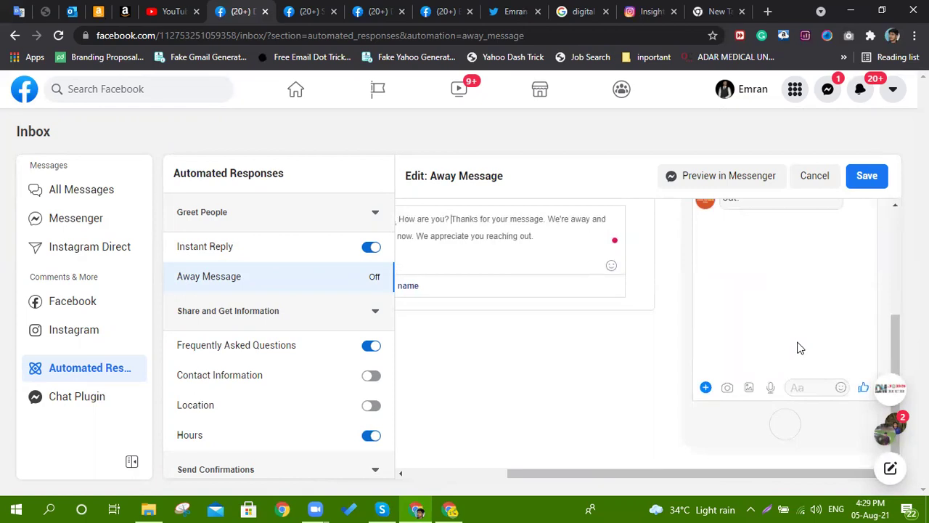
scroll(798, 347, up, 1)
scroll(624, 472, left, 2)
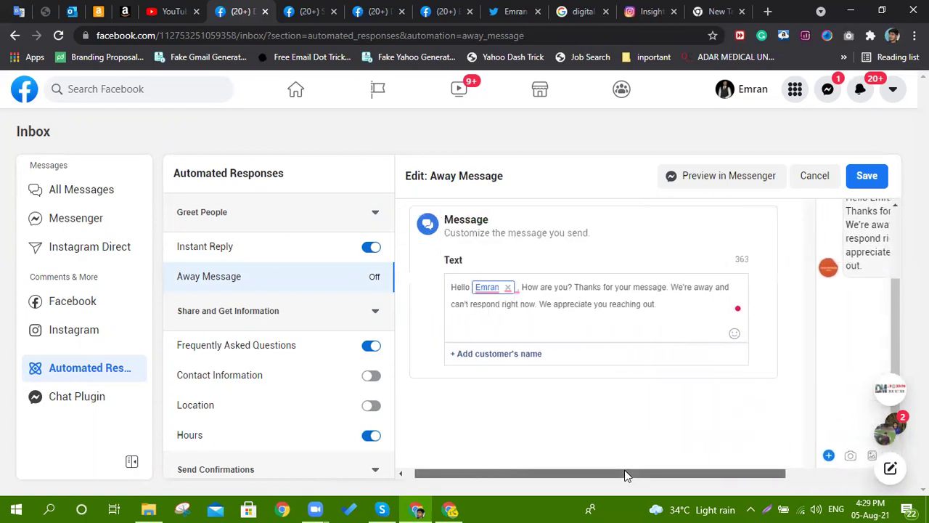
scroll(647, 385, up, 2)
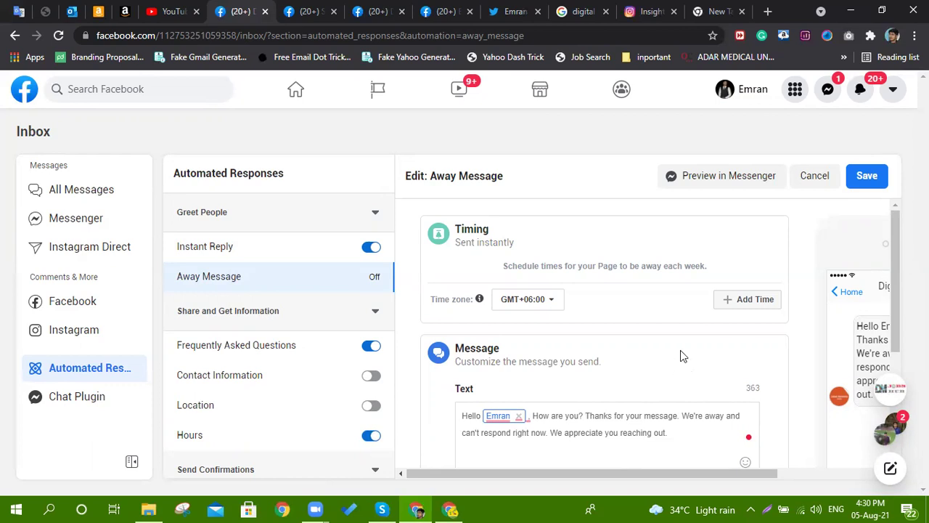
Step: Check the away message text once more and save the edited away message
scroll(686, 348, down, 3)
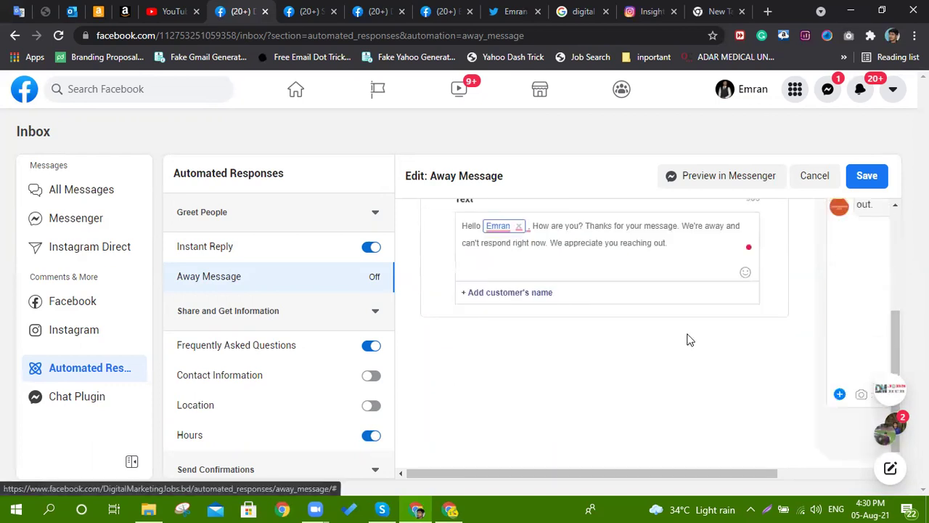
scroll(705, 370, up, 1)
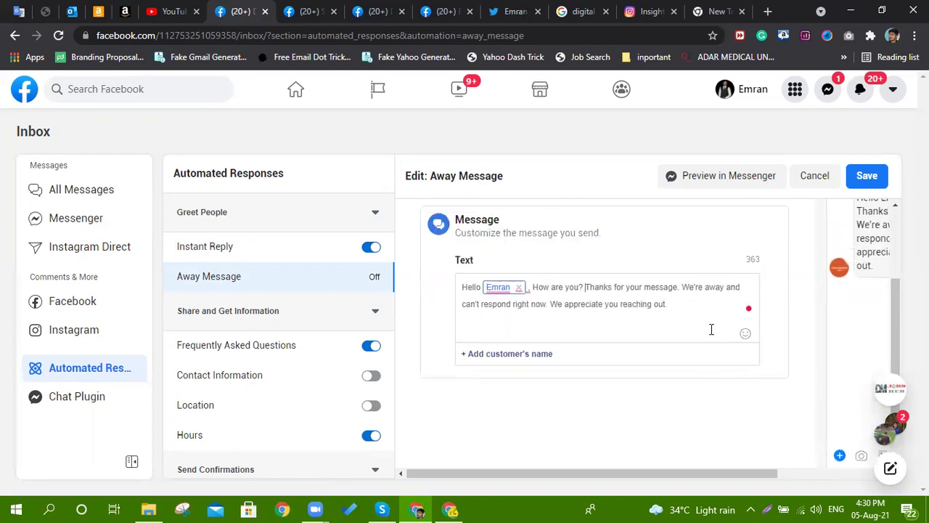
scroll(711, 327, down, 1)
scroll(712, 327, up, 2)
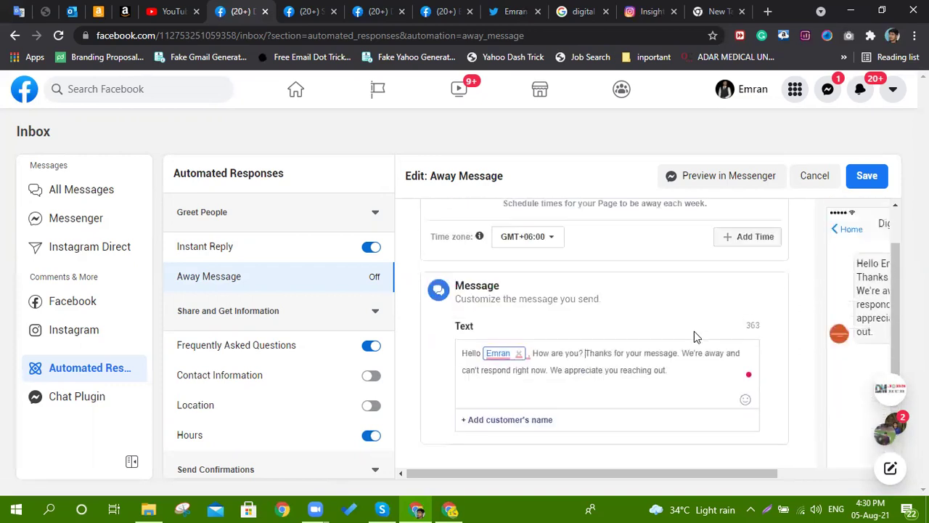
click(869, 177)
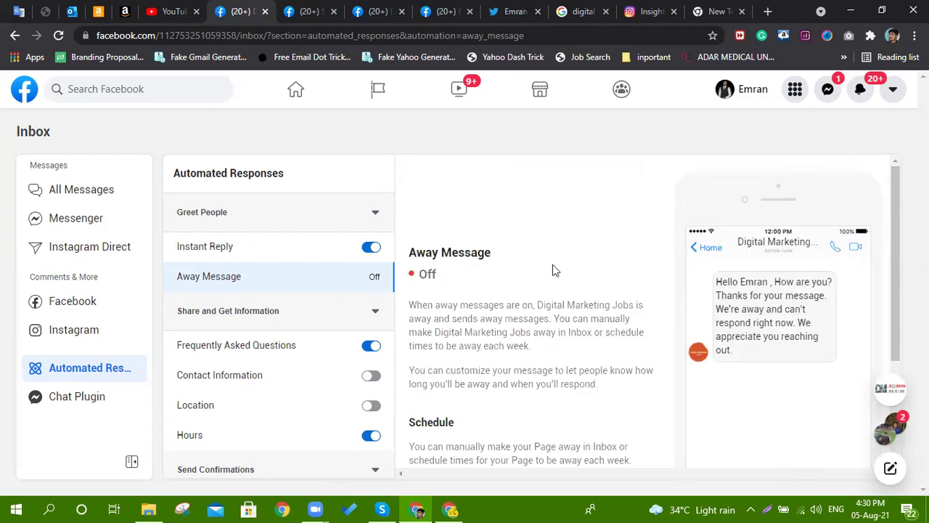
Step: Open the Frequently Asked Questions automated response for editing and add a first question
scroll(549, 270, down, 2)
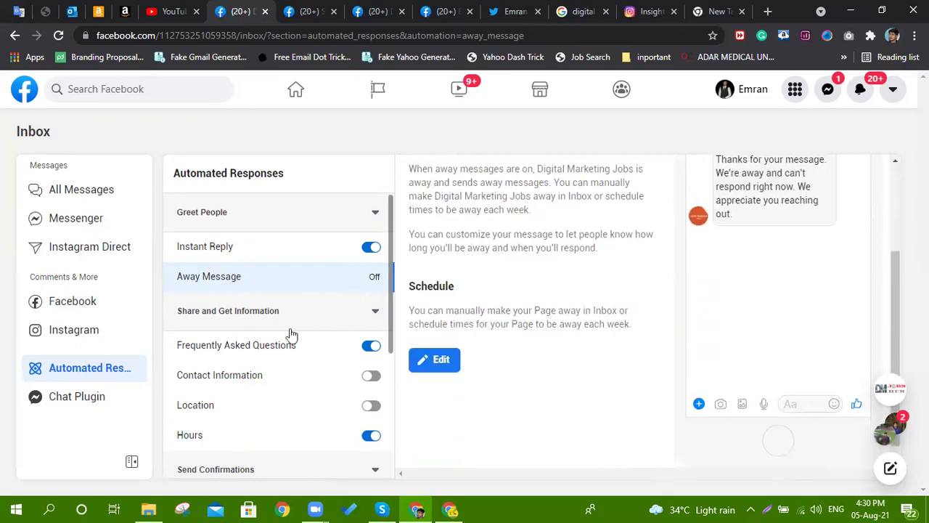
click(256, 348)
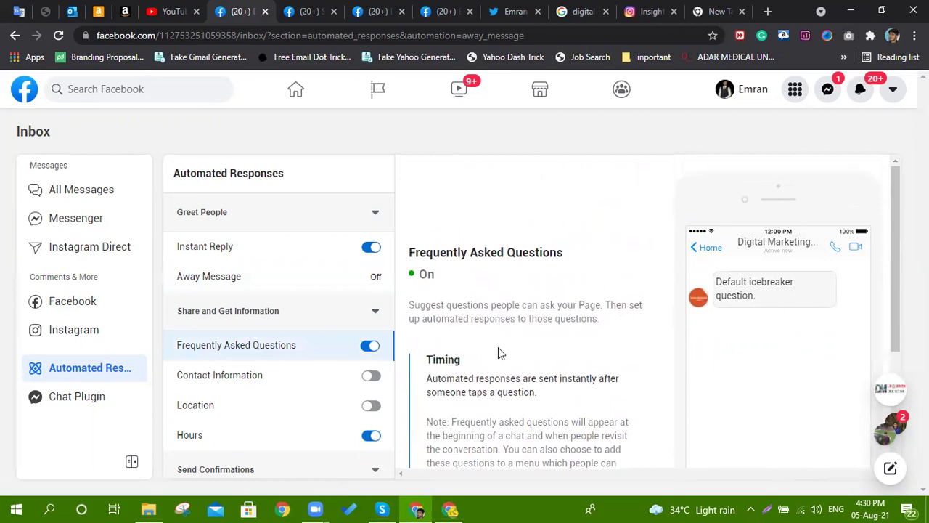
scroll(541, 336, down, 2)
click(465, 336)
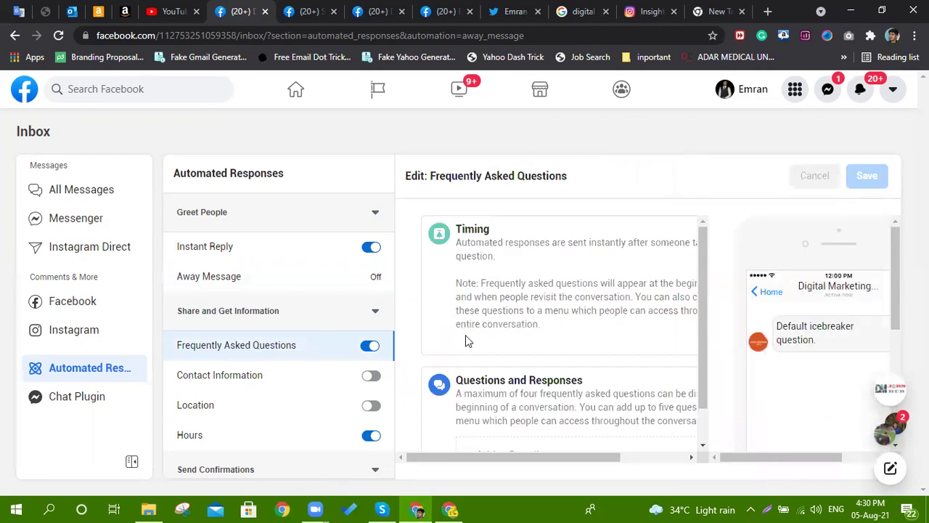
scroll(534, 311, down, 1)
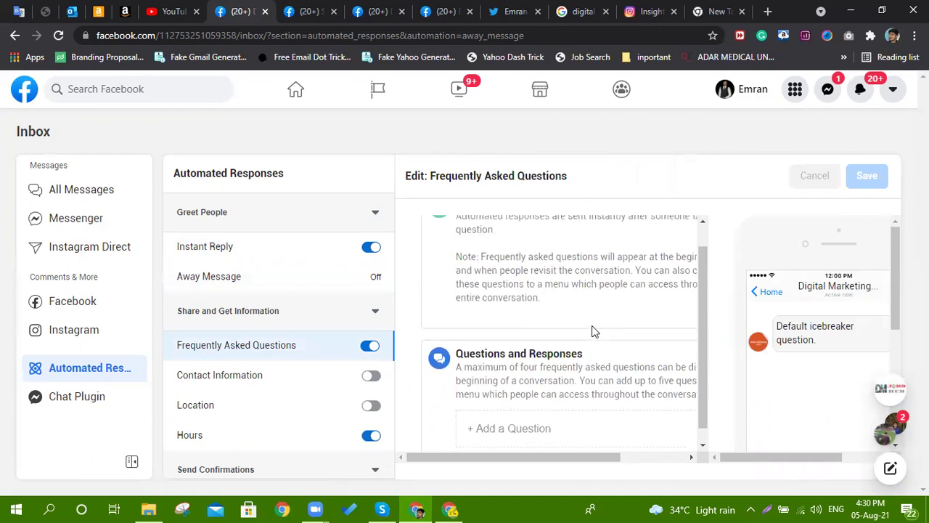
scroll(594, 330, up, 1)
scroll(515, 418, down, 1)
click(512, 416)
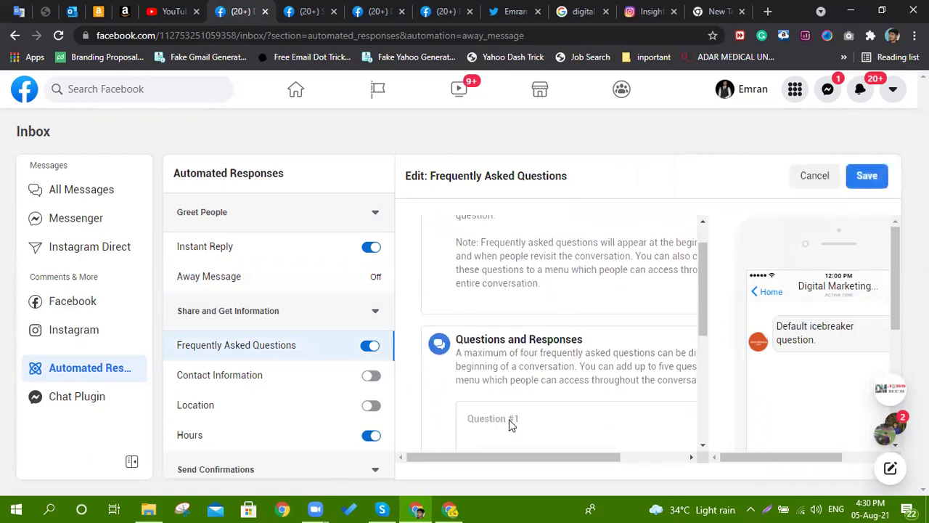
Step: Enter "What is your service fee?" as the text of Question #1
scroll(596, 316, down, 5)
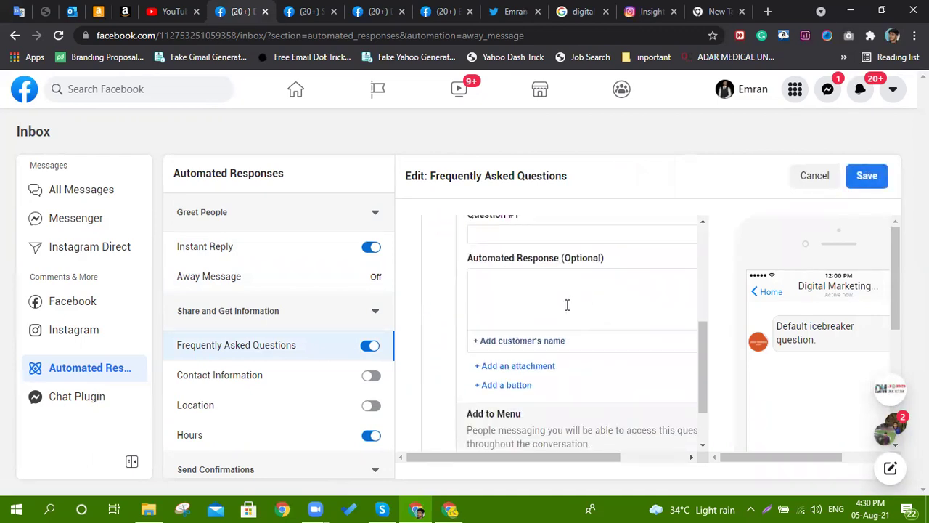
scroll(569, 305, up, 2)
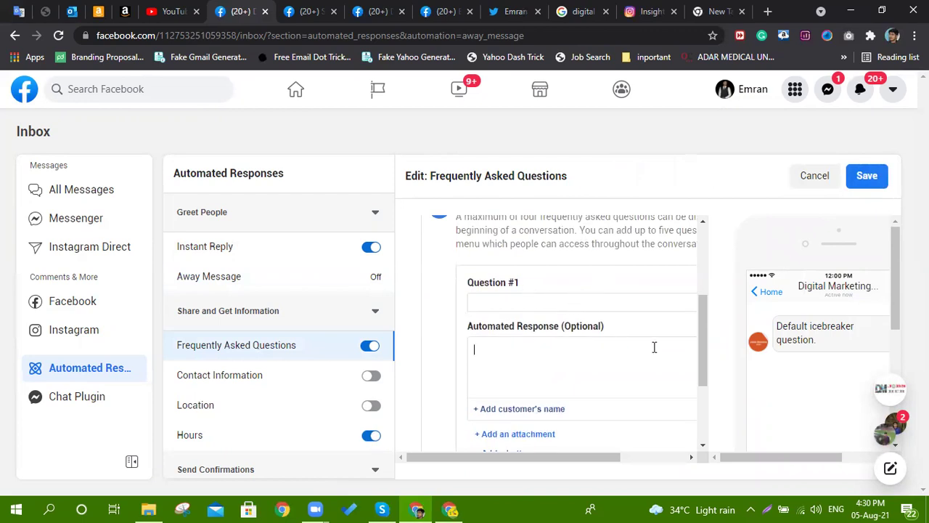
scroll(657, 342, down, 2)
click(539, 235)
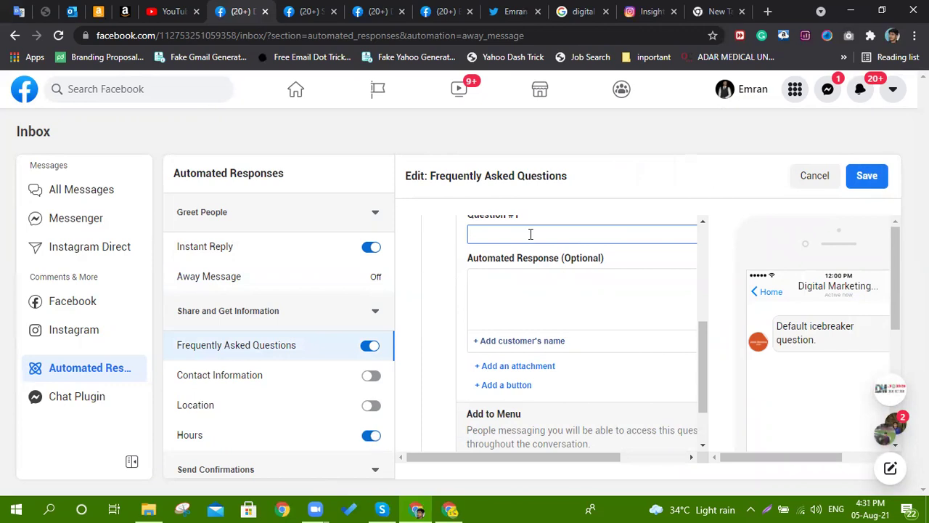
text(What )
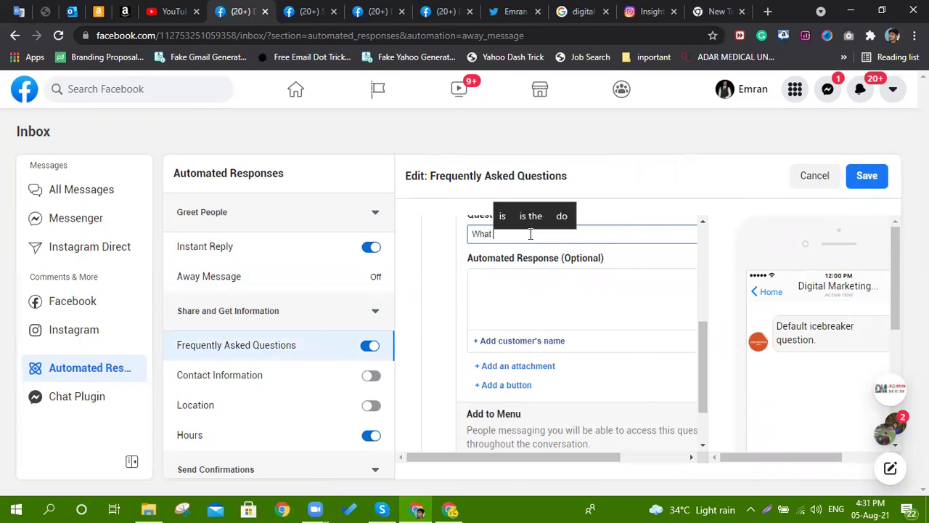
text(is y)
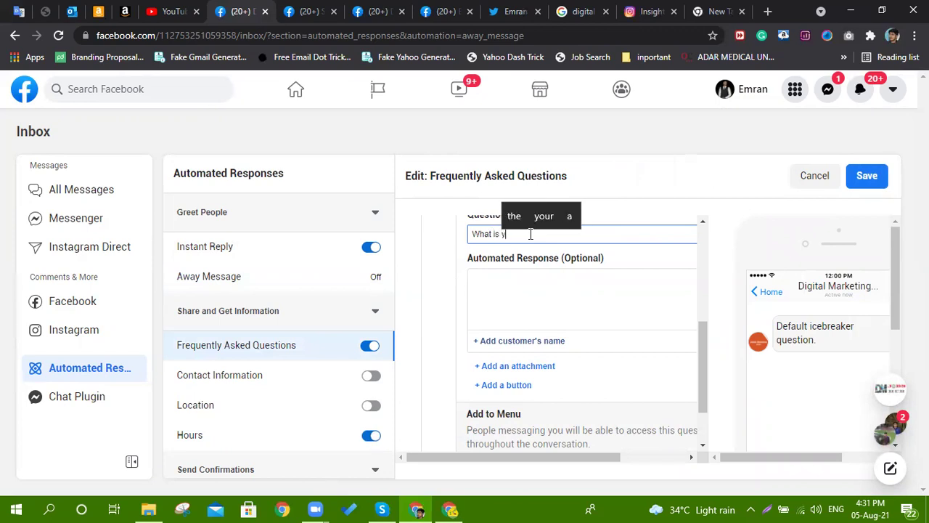
text(our se)
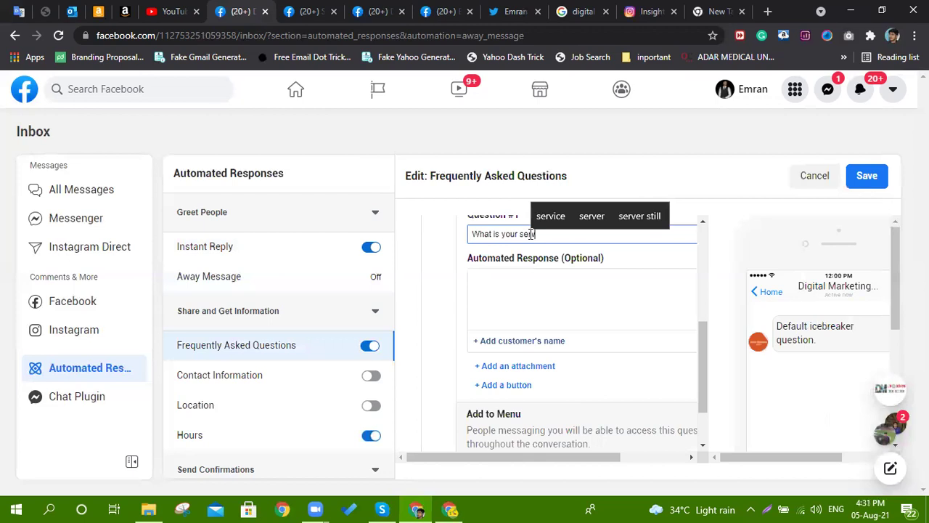
text(rvice)
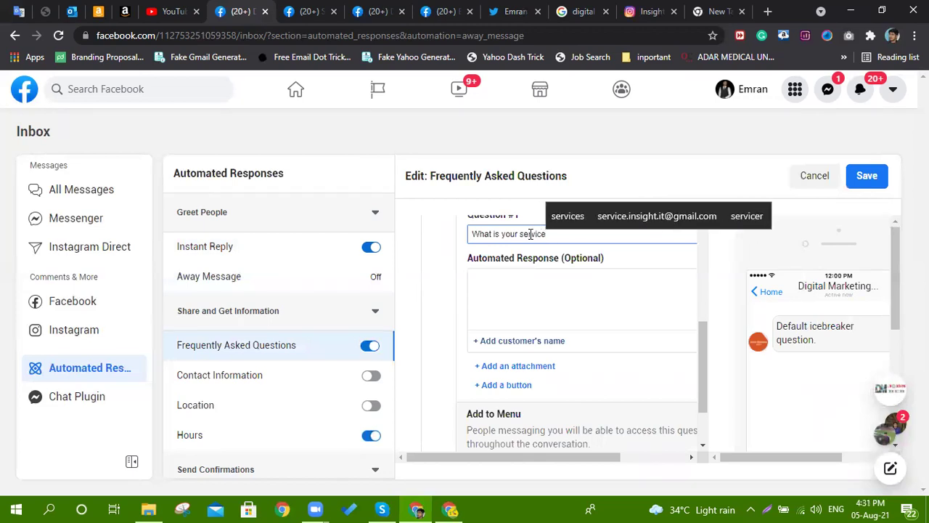
text( fee)
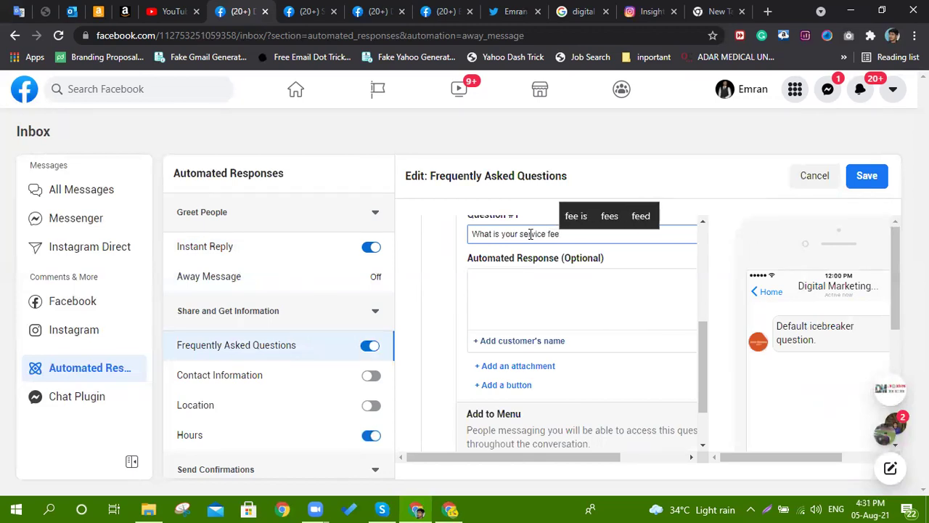
text(?)
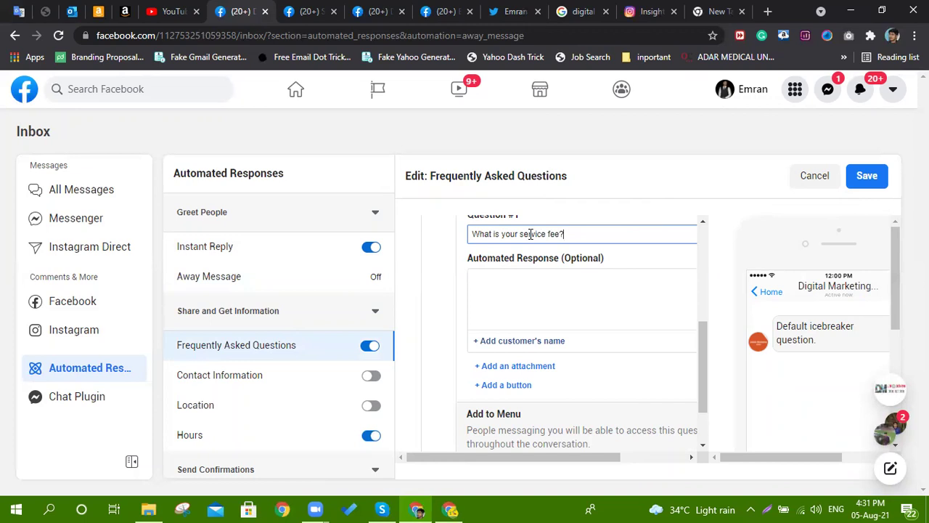
Step: Write the automated response "Hi", the customer's first name placeholder and "Here is our service fee deatils-", ending with a line break
click(555, 289)
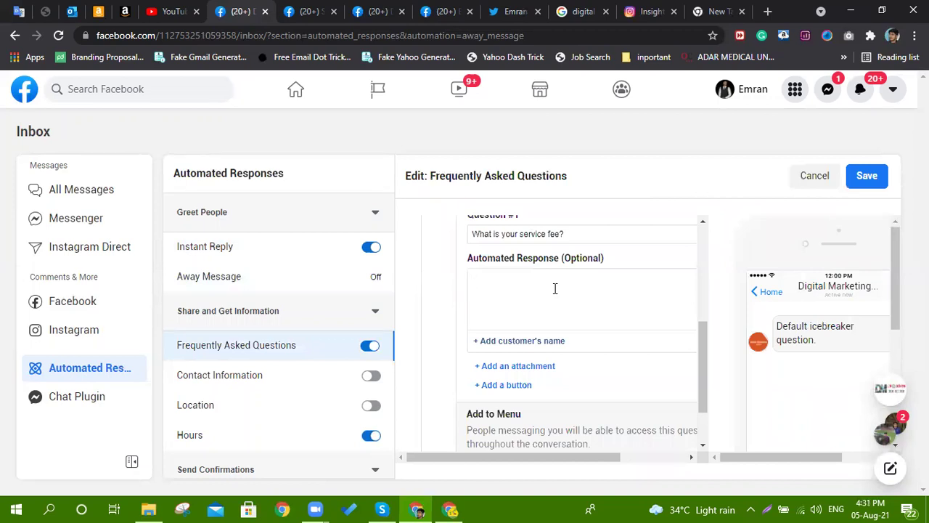
text(Hi)
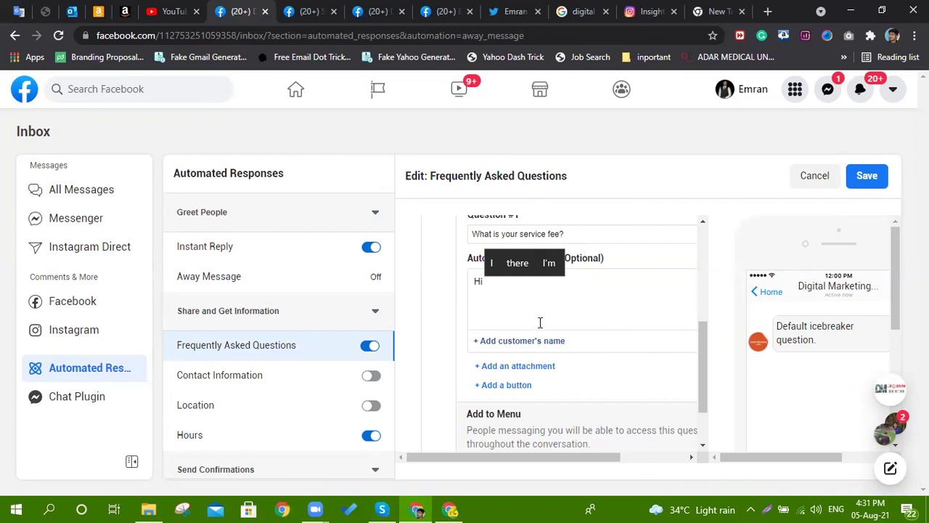
click(523, 341)
click(524, 222)
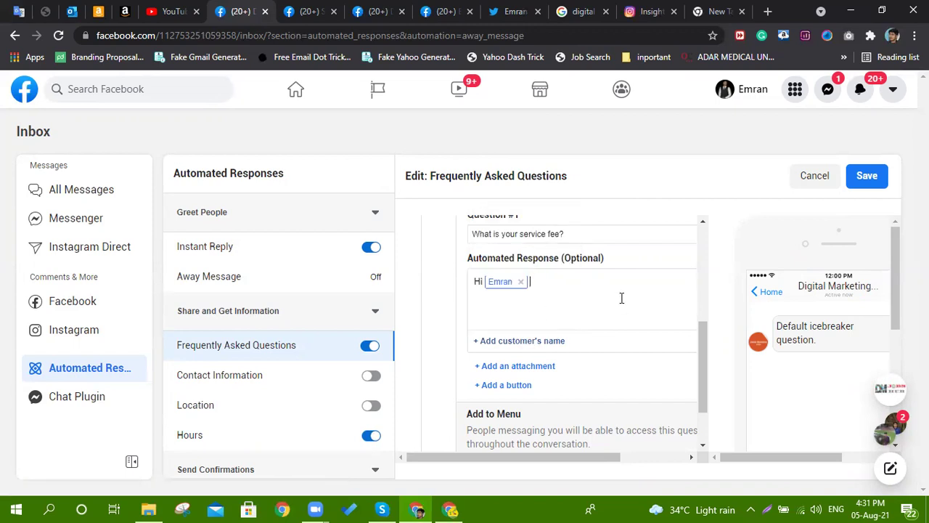
text(Here is )
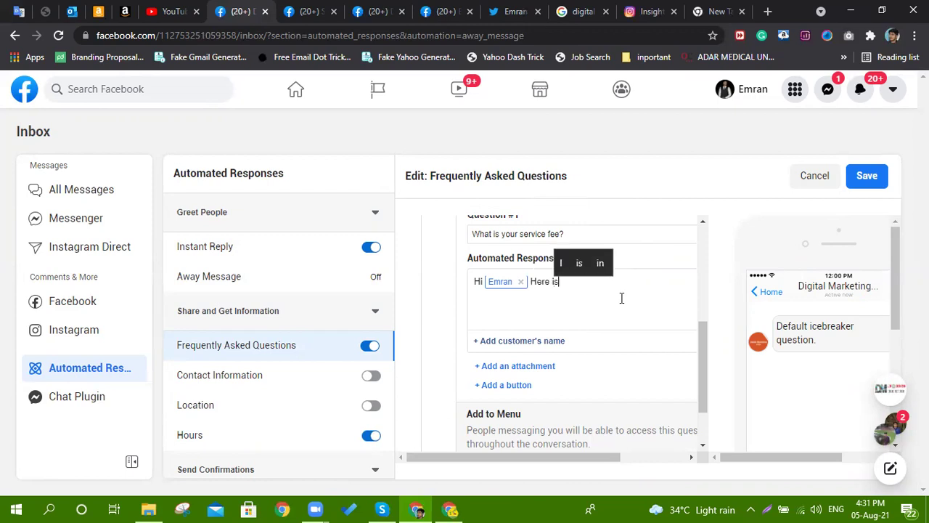
text(our se)
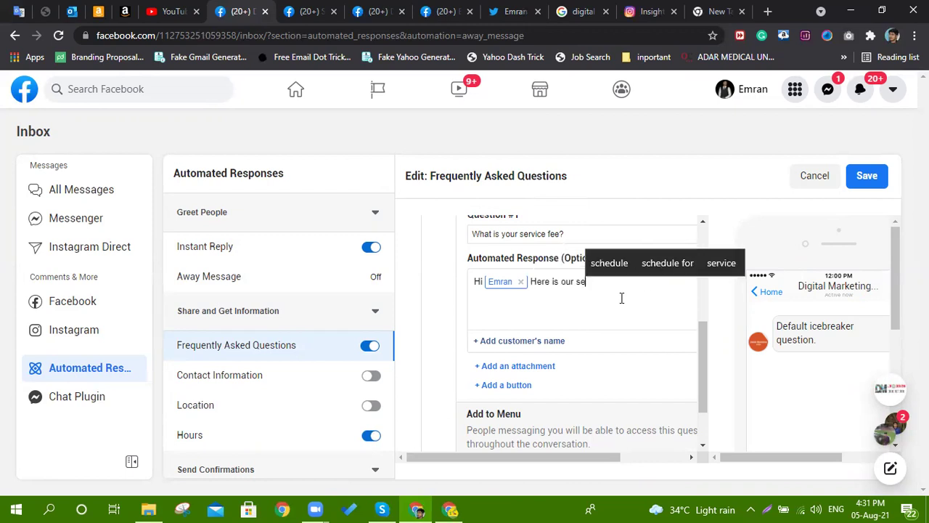
text(rvice f)
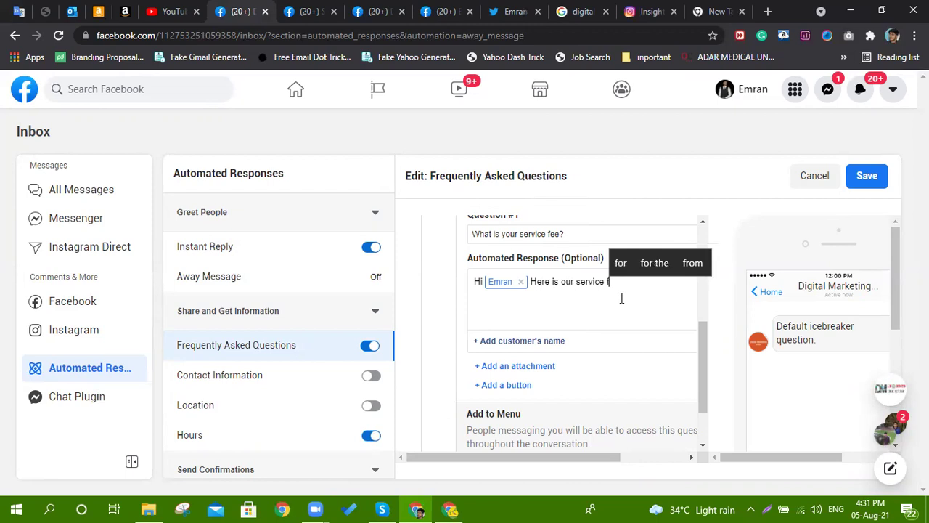
text(ee deatils-)
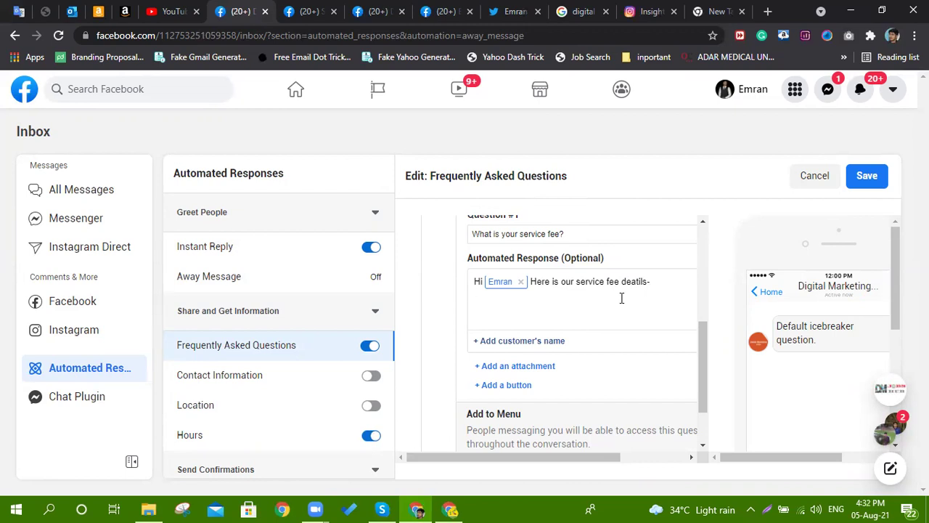
key(Return)
Step: Add a button to the automated response and label it "I want to take this service"
scroll(622, 329, down, 1)
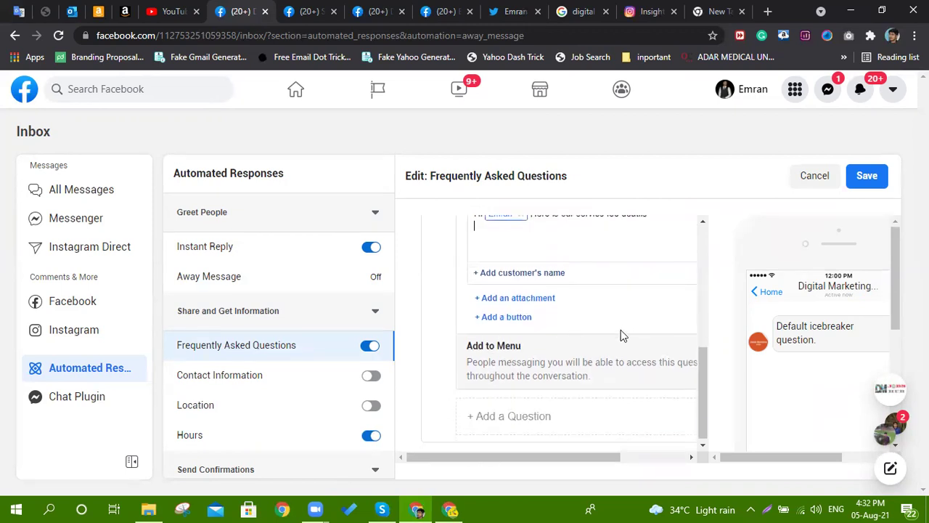
click(520, 317)
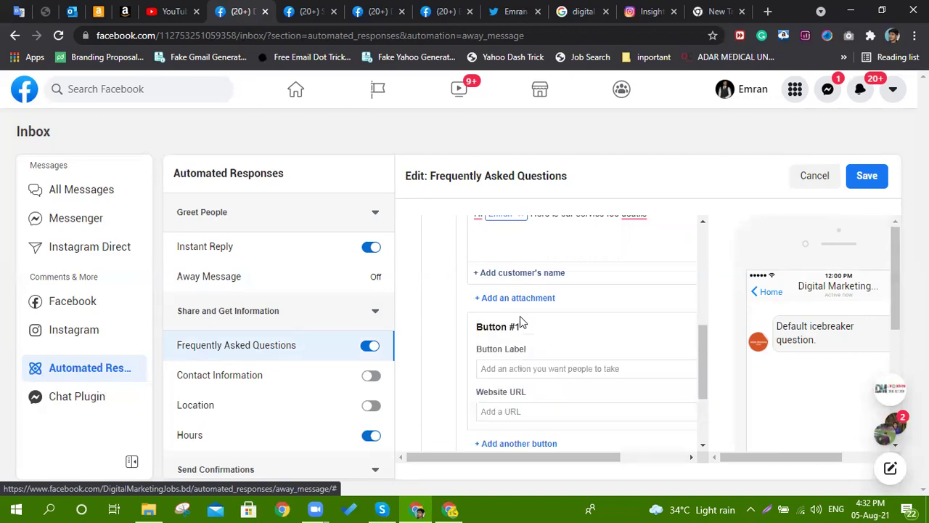
click(537, 368)
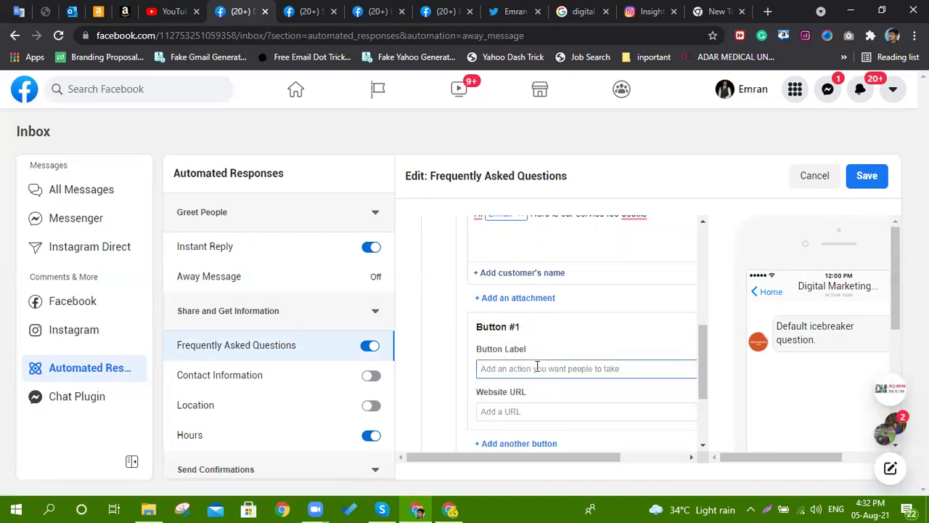
text(I no)
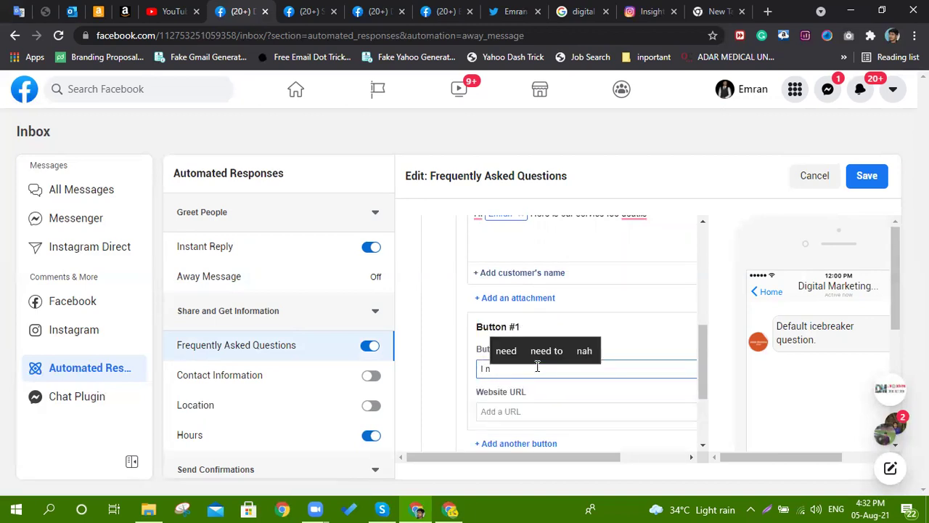
key(BackSpace)
key(BackSpace)
text(wa)
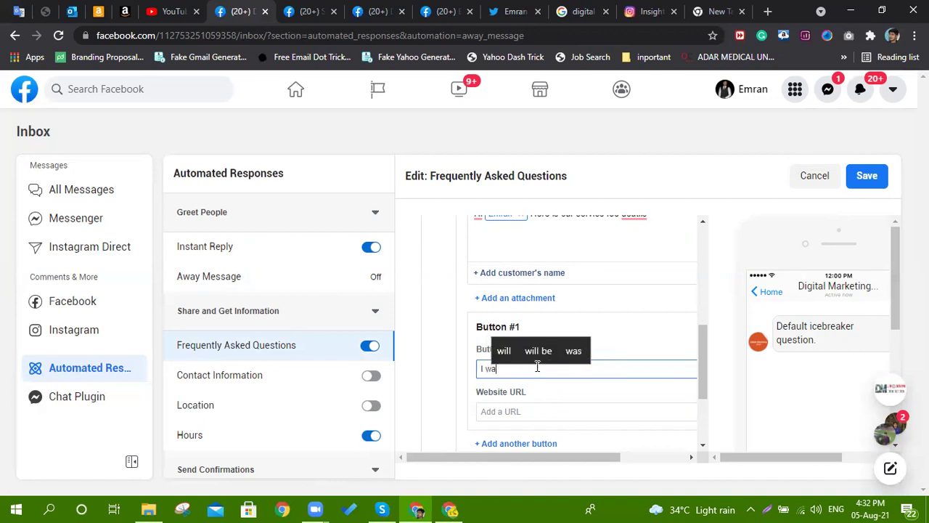
text(nt to )
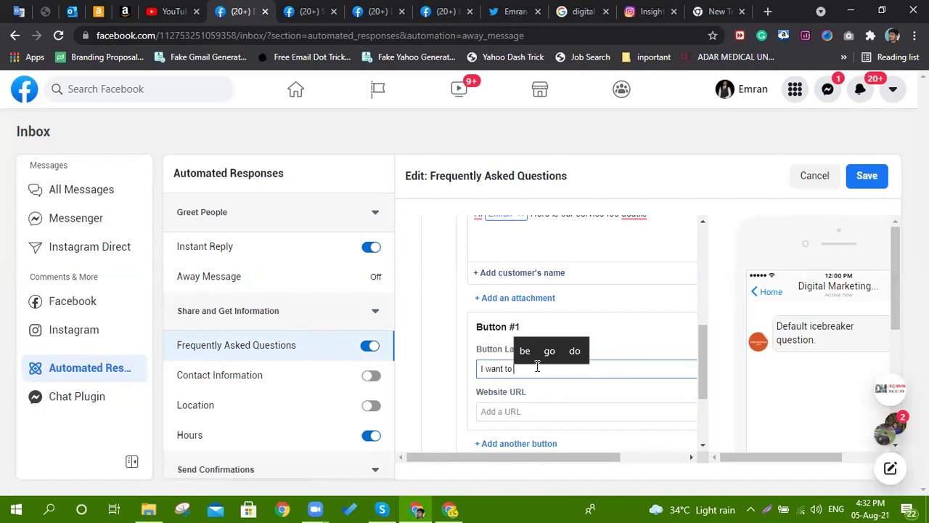
text(take th)
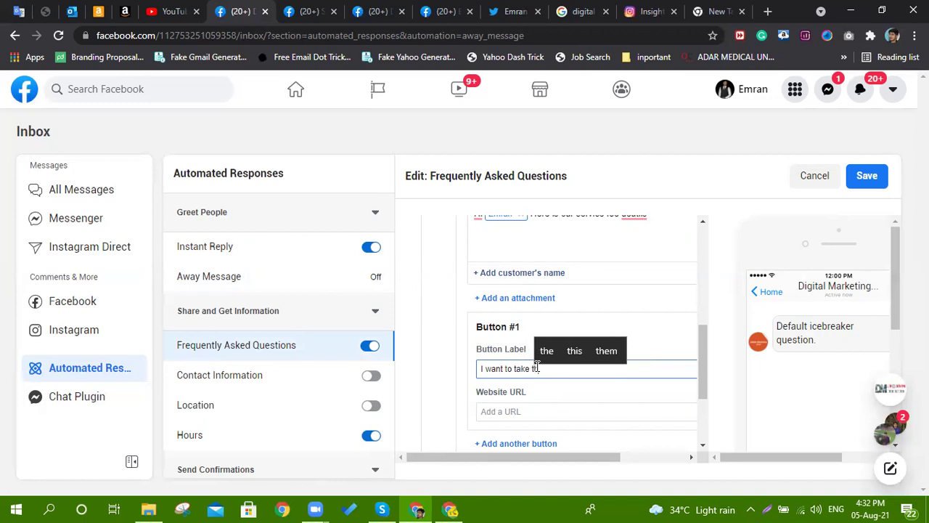
text(is service)
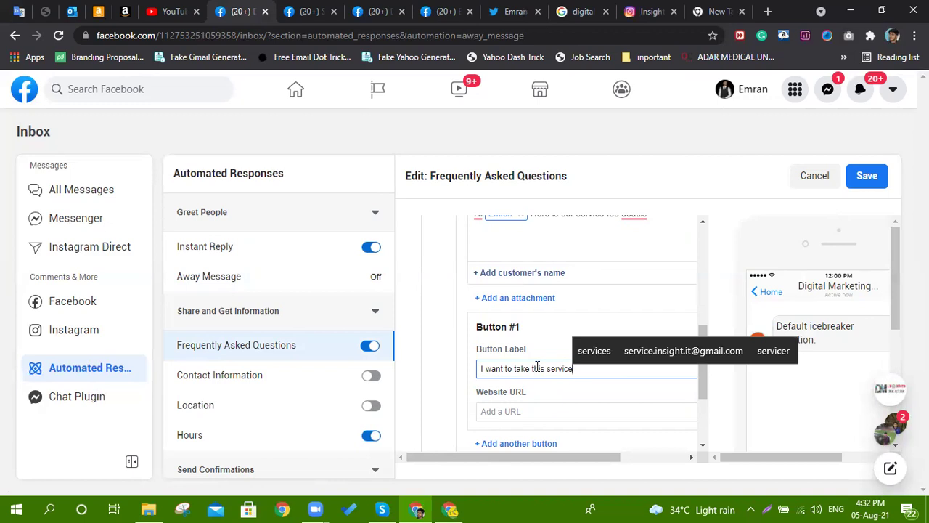
Step: Copy the address of the personal Facebook profile open in the browser and paste it as Button #1's website URL
scroll(537, 370, down, 1)
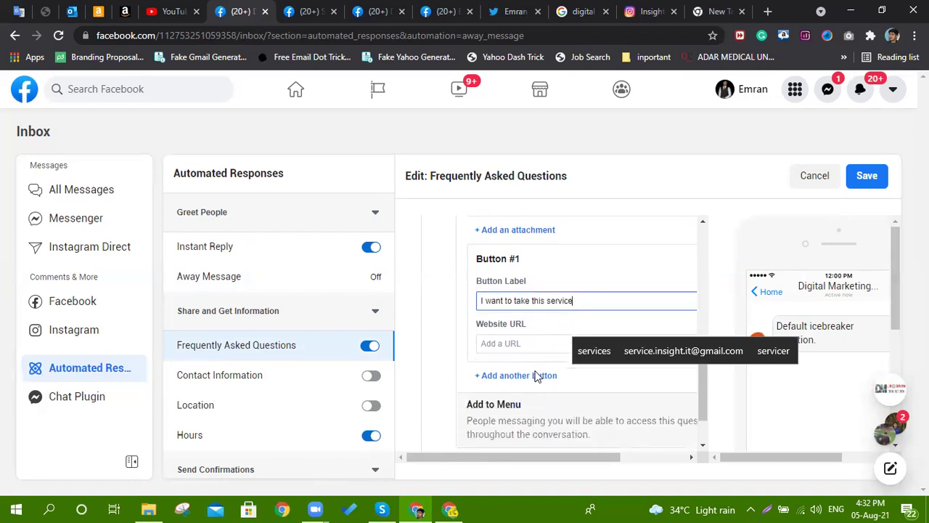
click(511, 342)
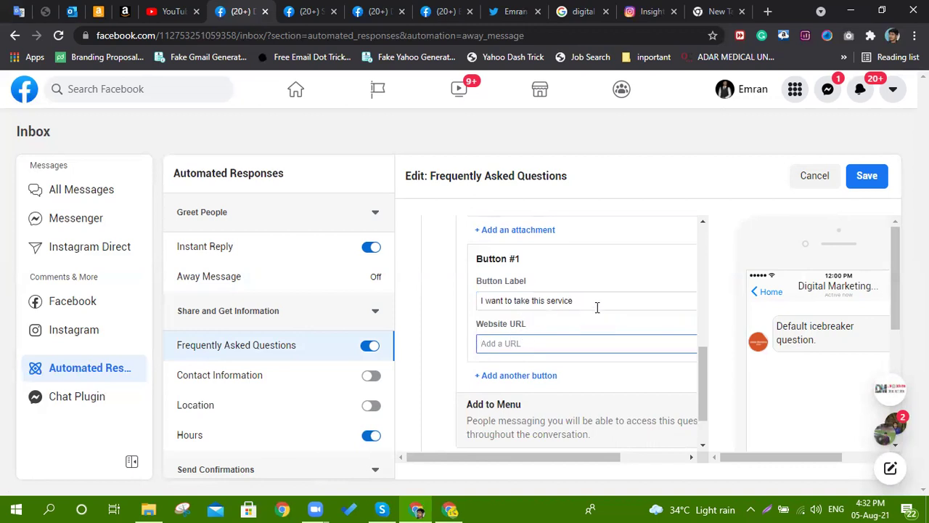
click(521, 10)
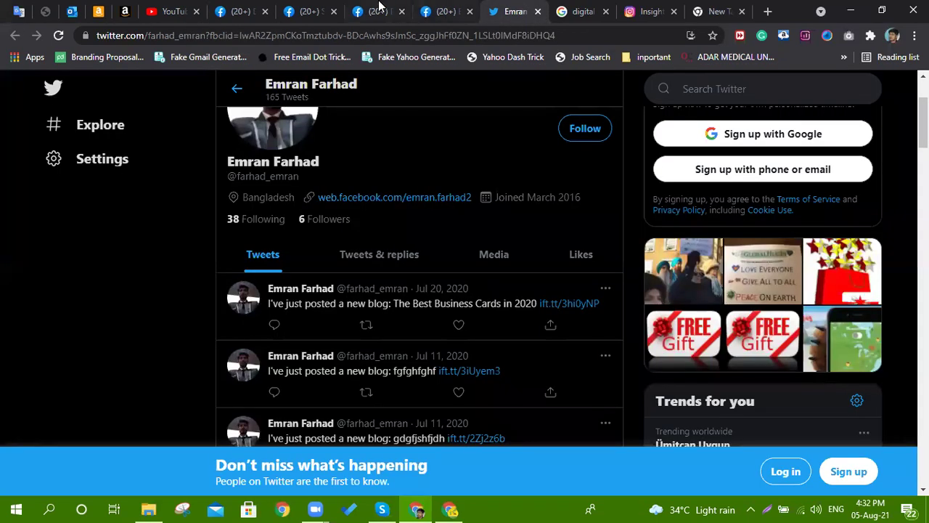
click(445, 11)
right_click(273, 34)
key(ctrl+c)
click(302, 115)
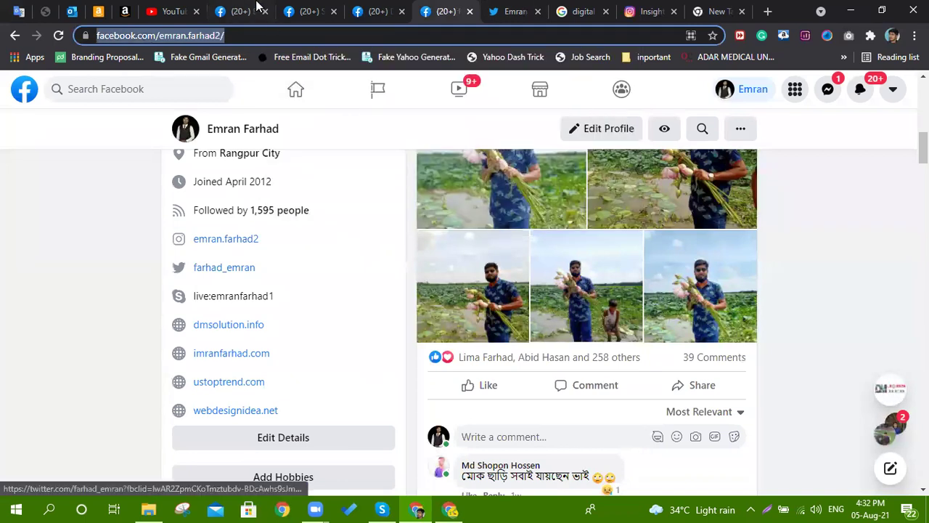
key(ctrl+7)
right_click(503, 340)
click(537, 225)
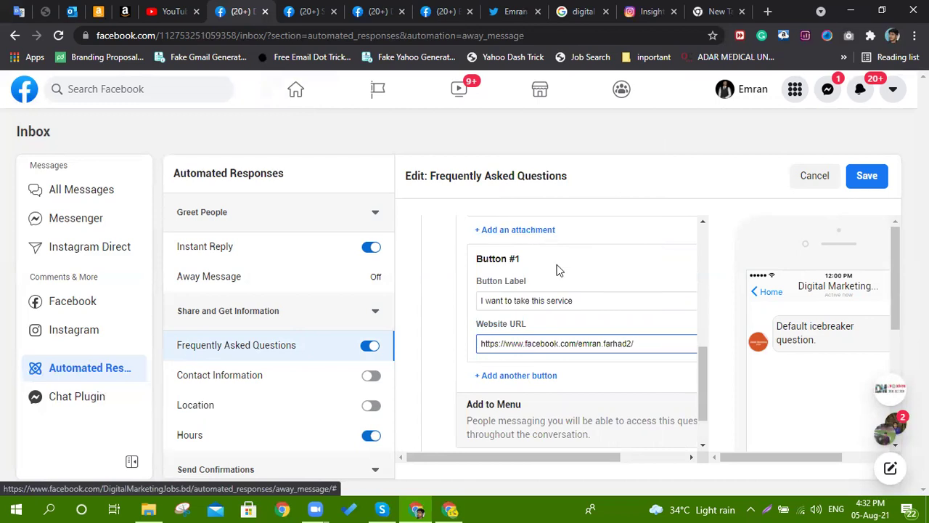
Step: Add a second button labelled "I want to learn more about your business" and paste the copied profile address as its website URL
click(519, 377)
scroll(570, 369, down, 2)
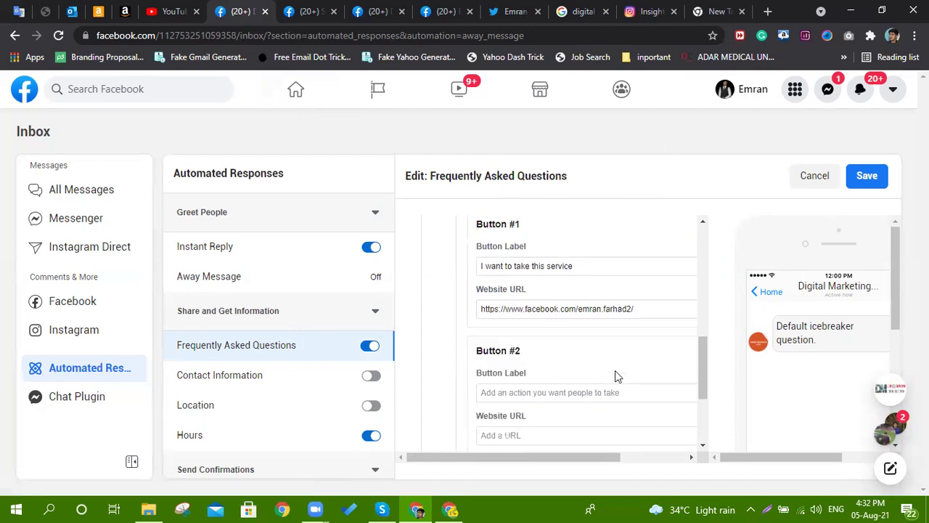
click(530, 359)
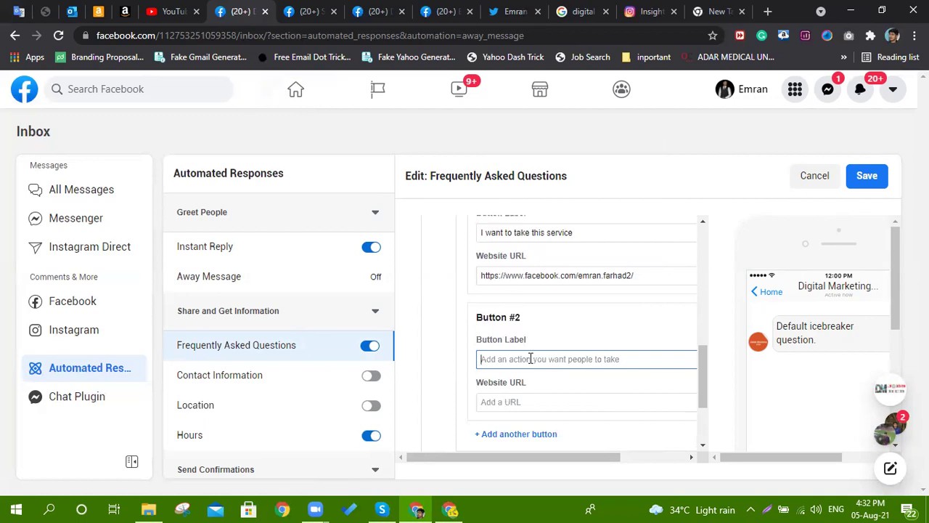
text(I)
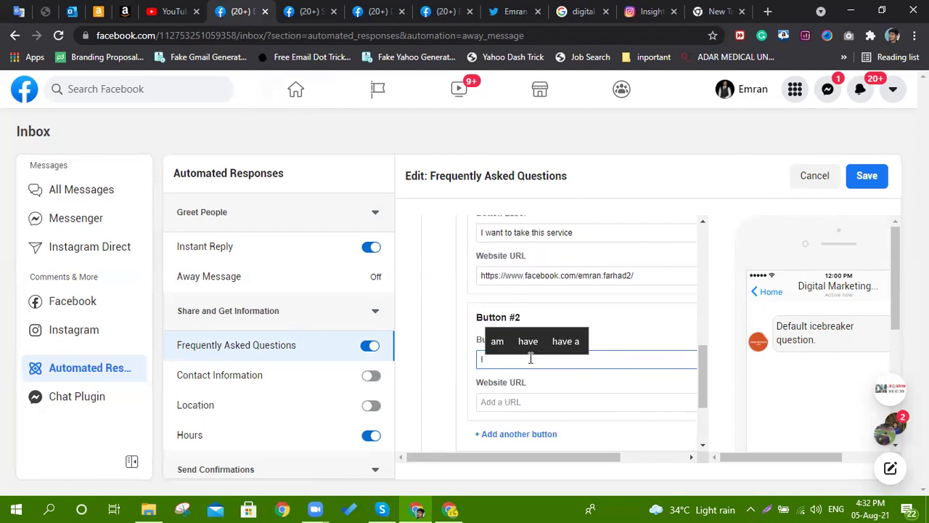
text( want to )
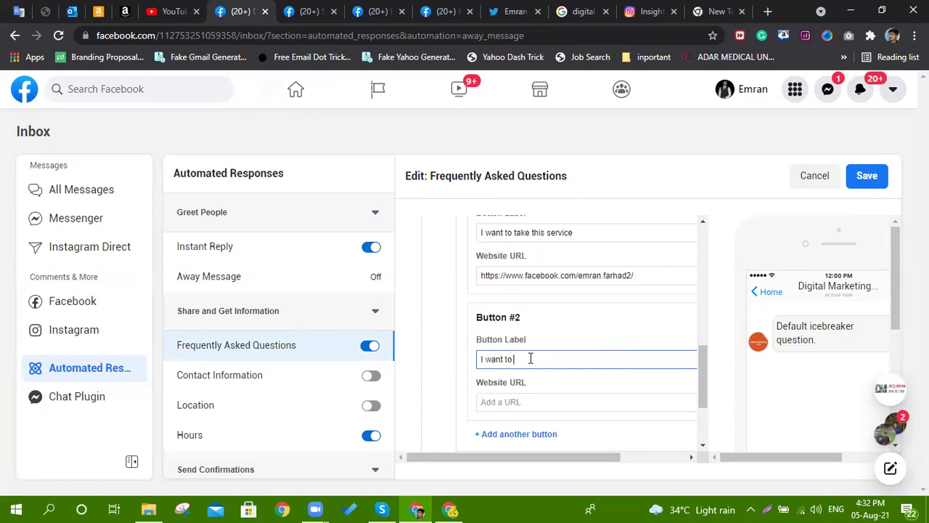
text(learn more a)
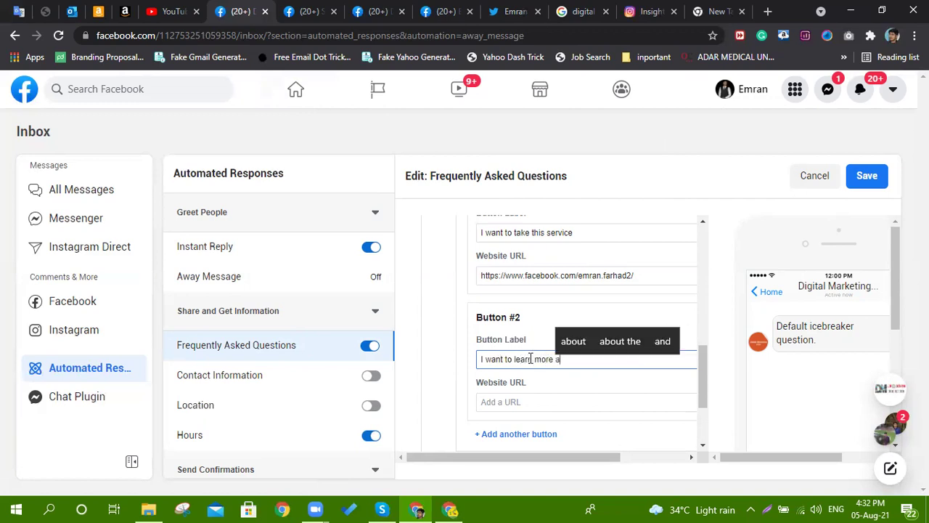
text(bout )
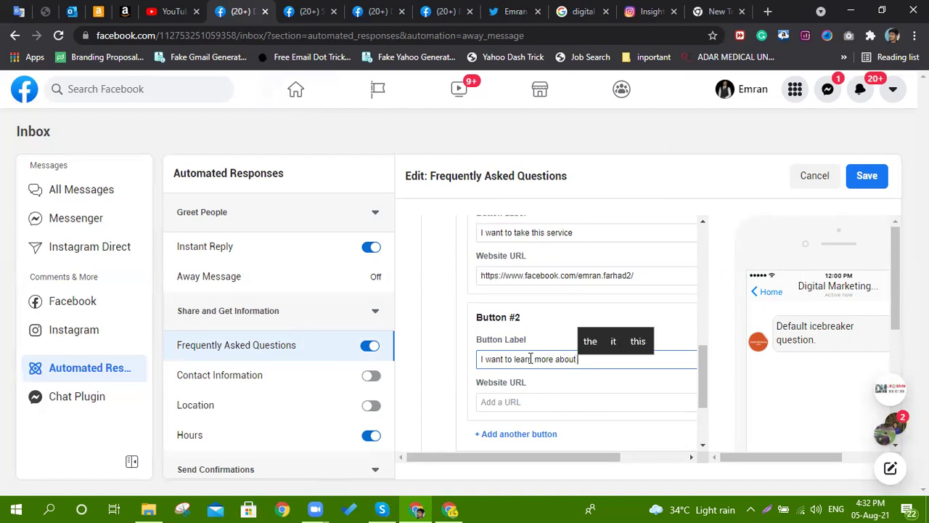
text(your b)
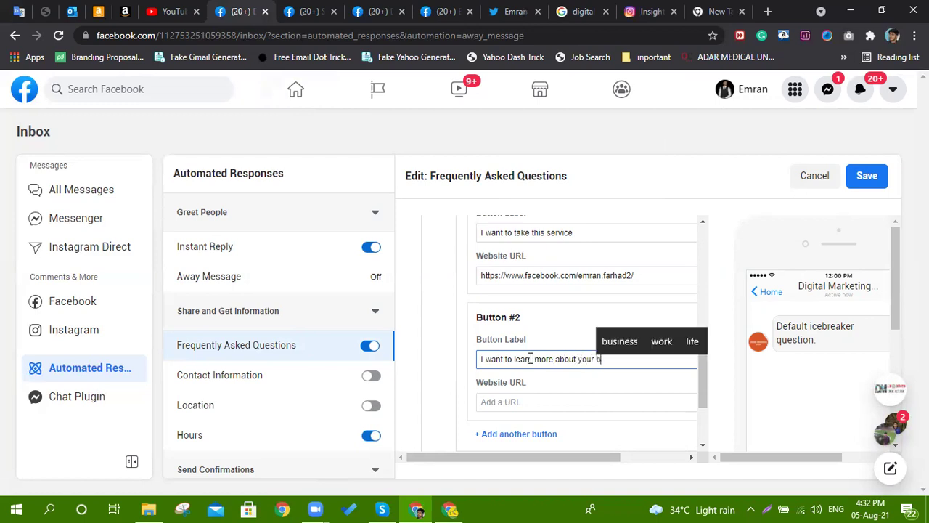
text(usines)
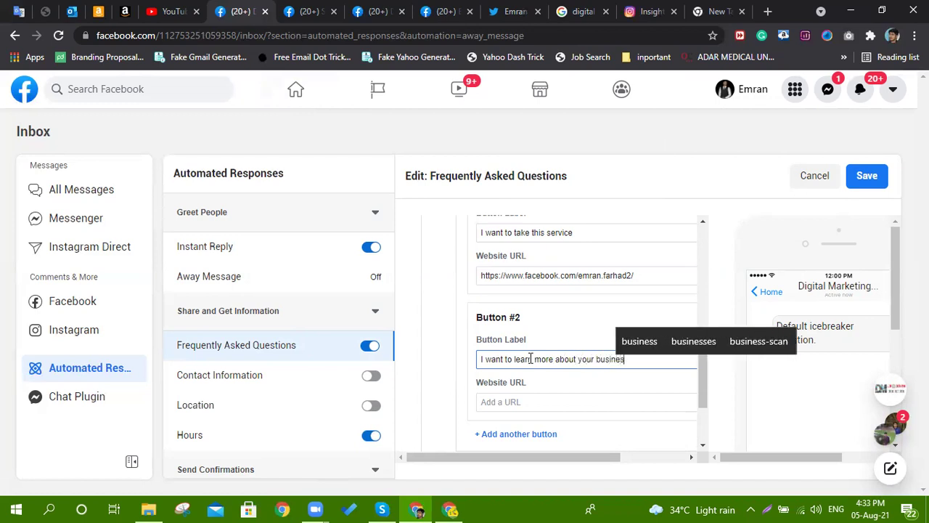
text(s)
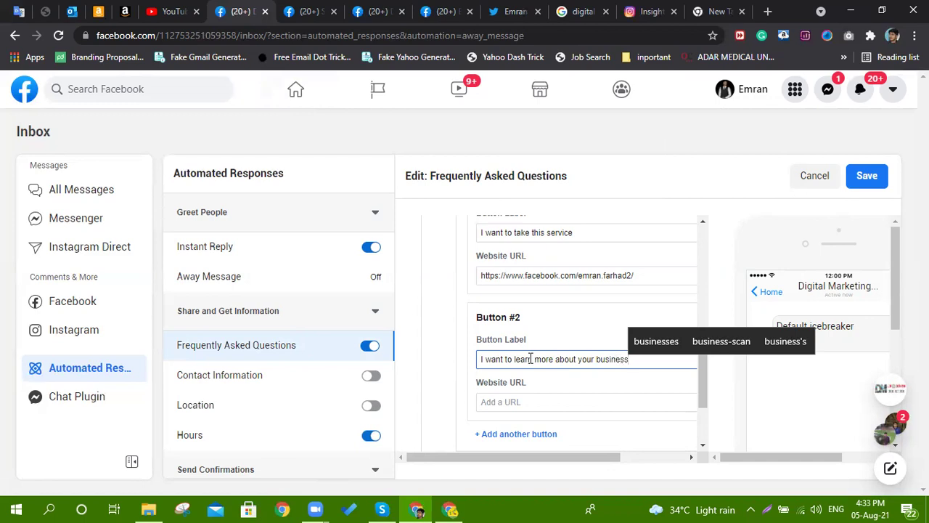
right_click(501, 406)
click(569, 295)
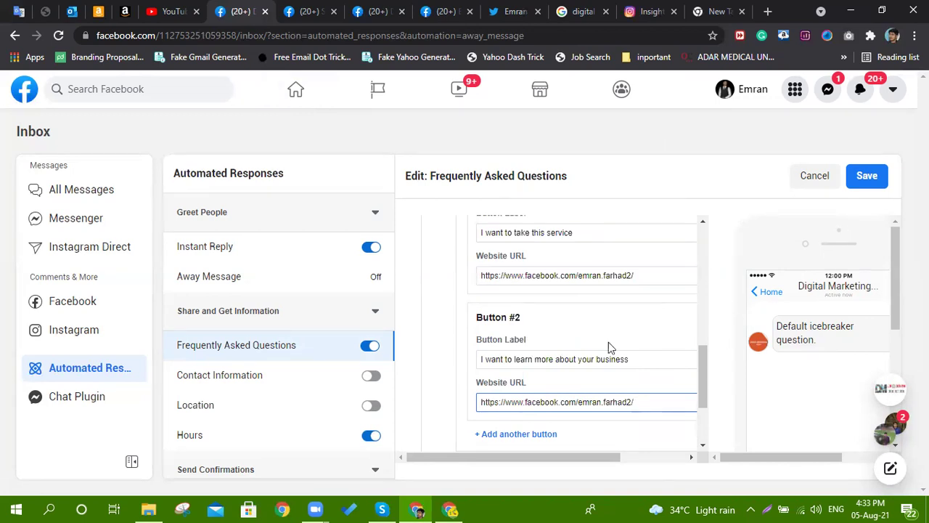
Step: Add a second question with the text "Want to learn more" and copy that text
scroll(603, 330, down, 2)
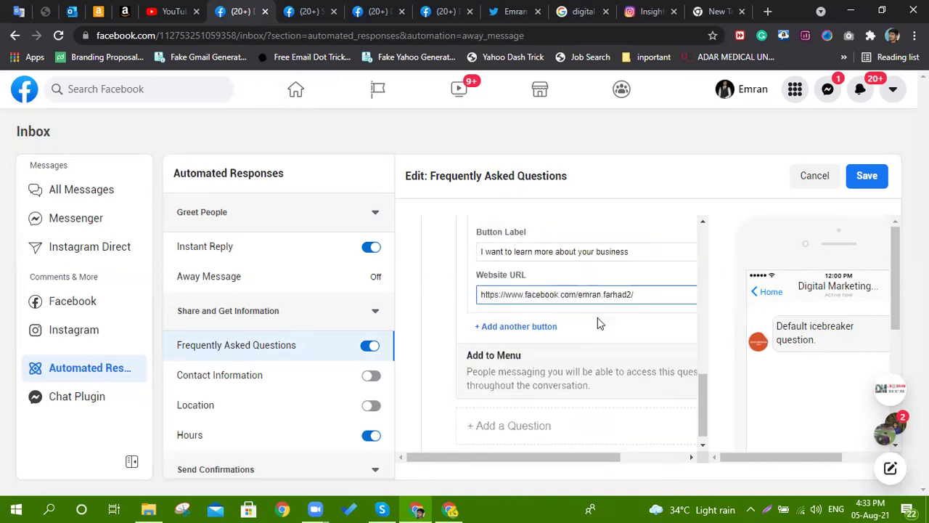
click(550, 417)
scroll(603, 359, down, 3)
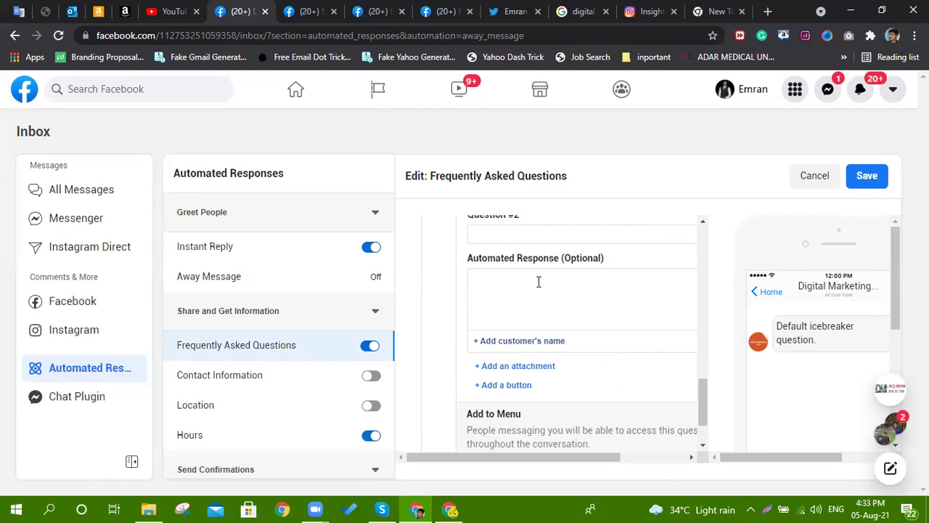
scroll(538, 282, up, 1)
click(525, 300)
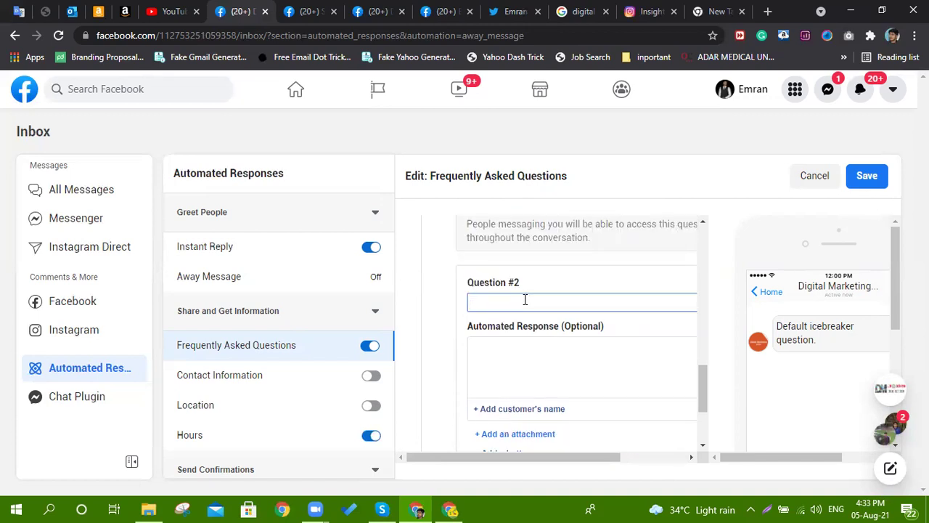
text(Want )
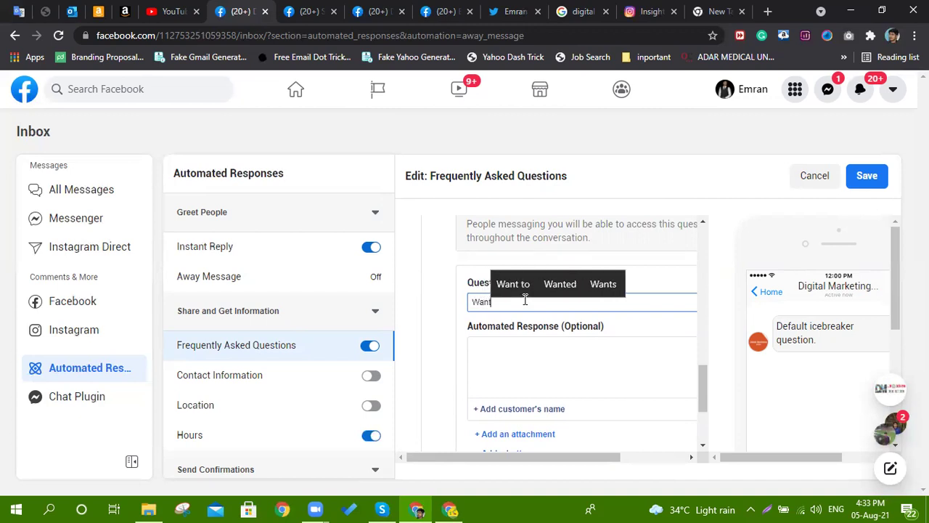
text(to lear)
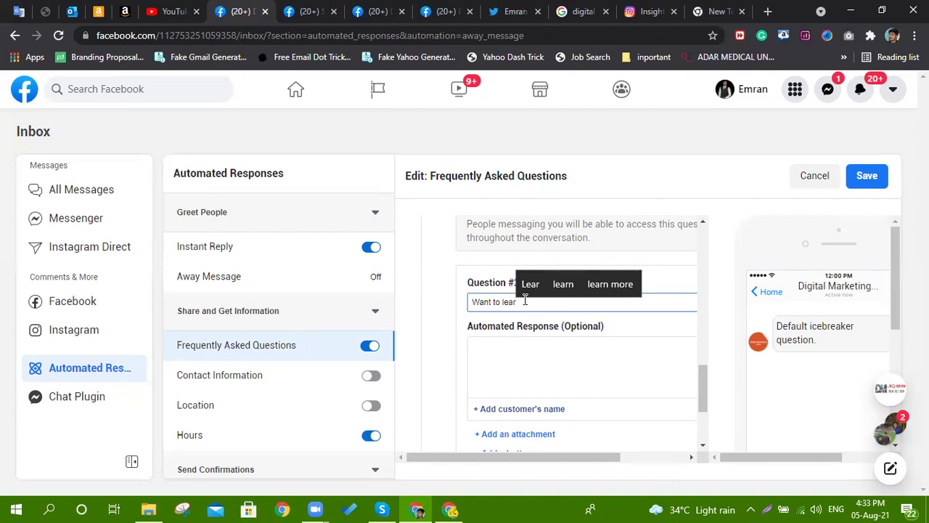
text(n more)
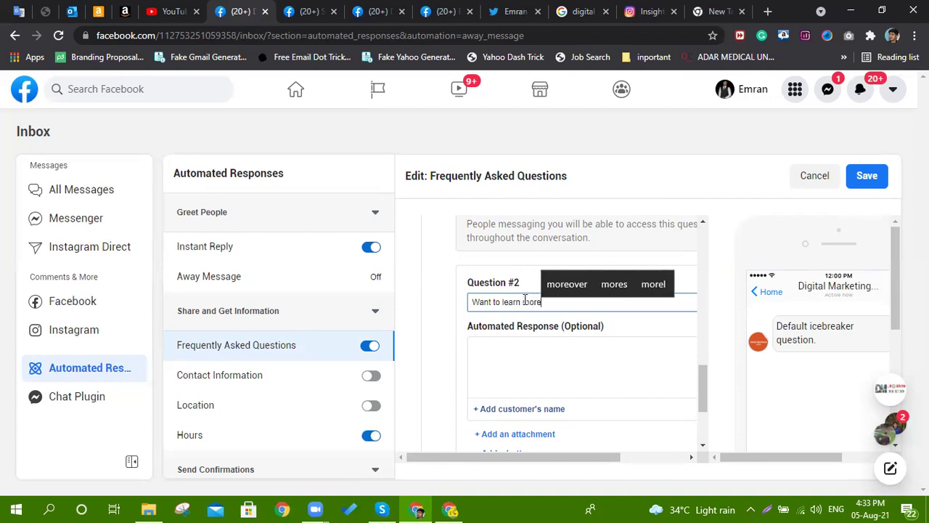
triple_click(524, 300)
right_click(525, 300)
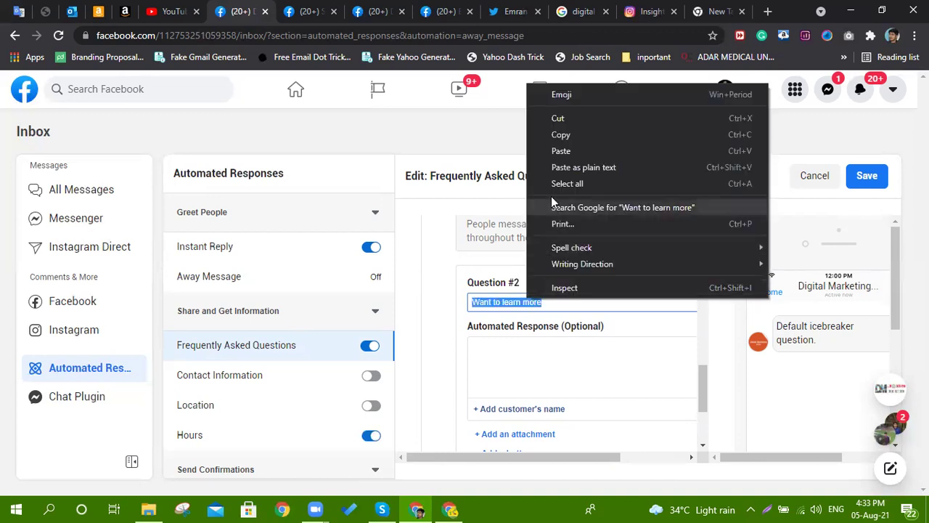
click(555, 136)
Step: Write "Our businees is provide DM jobs" as Question #2's automated response and save the frequently asked questions
click(516, 359)
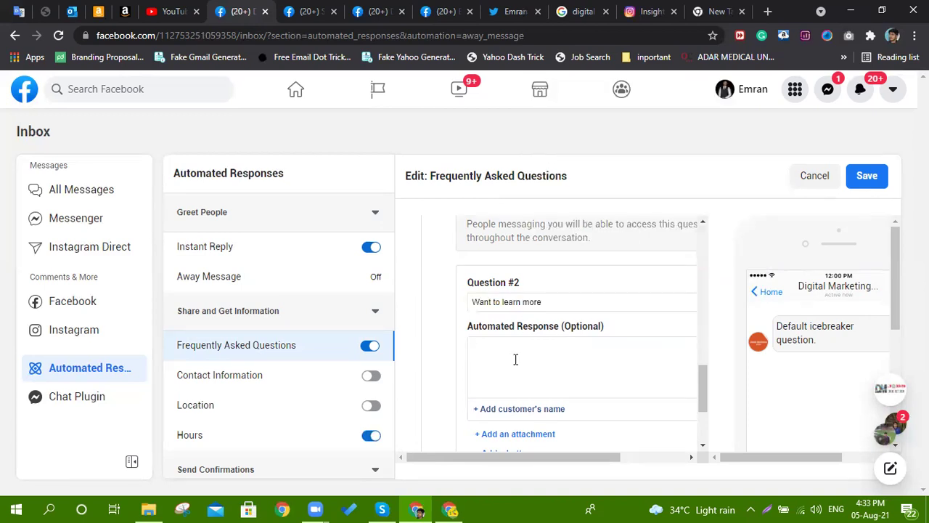
text(Ou)
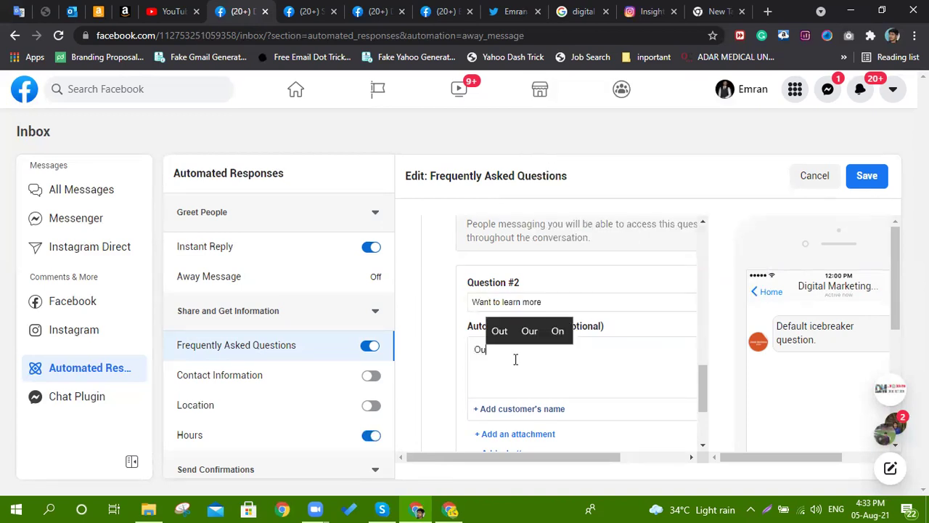
text(r b)
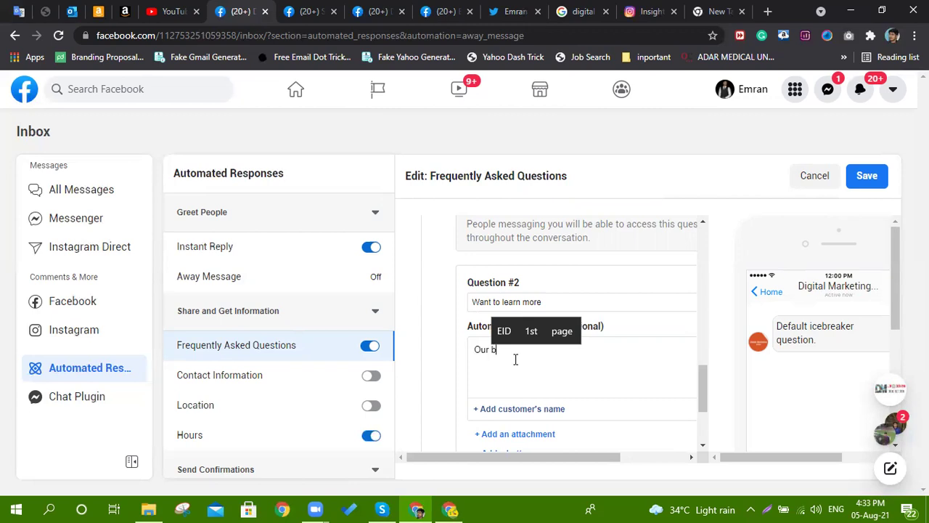
text(usinee)
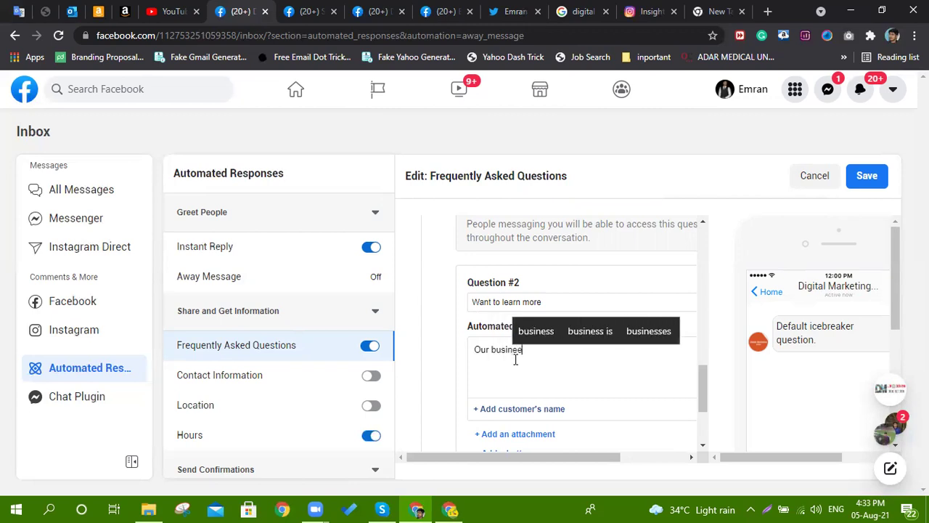
text(s is )
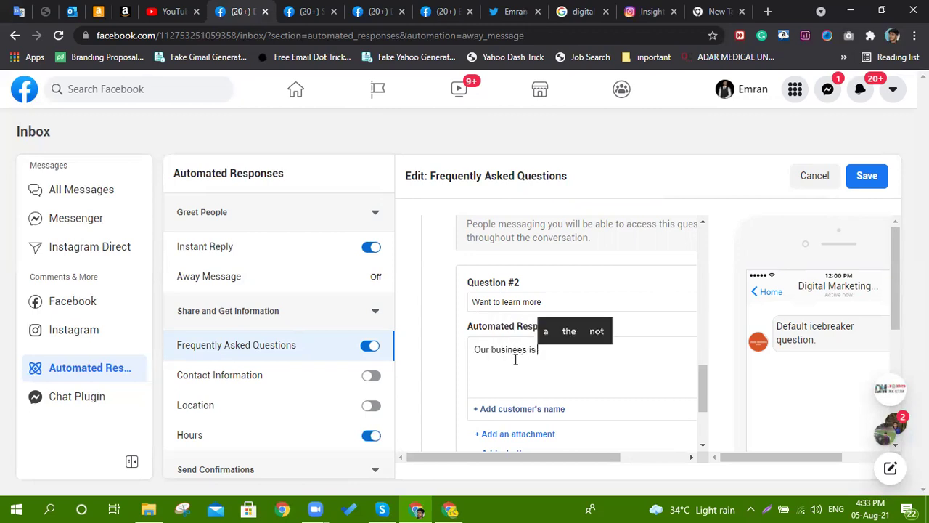
text(provid)
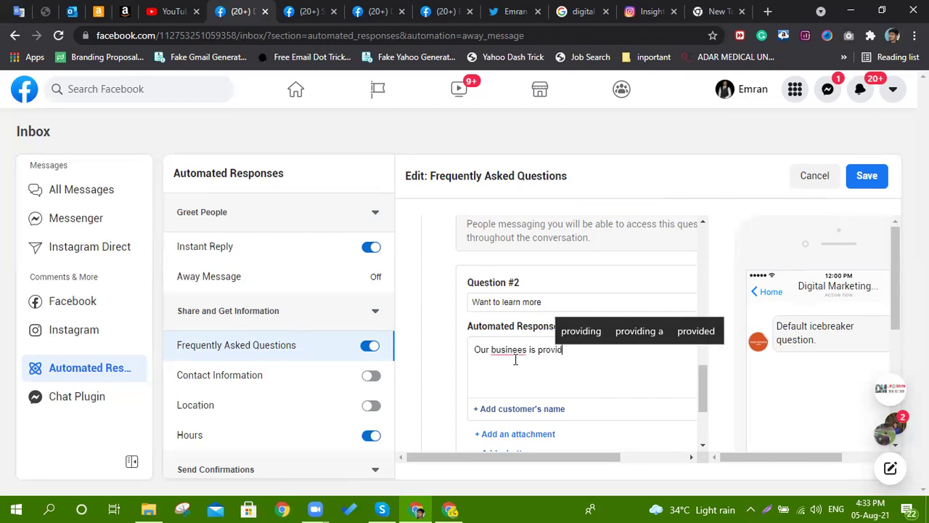
text(e DM jobs)
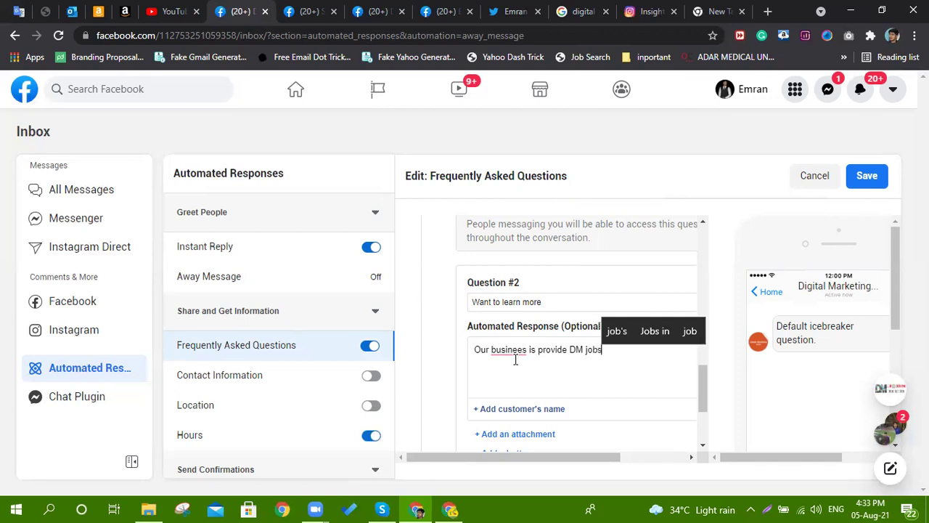
scroll(571, 370, down, 1)
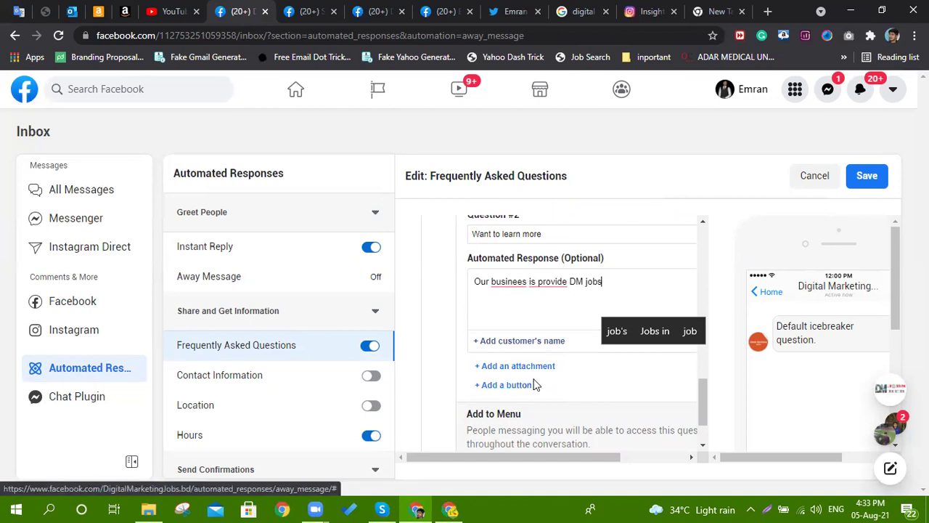
scroll(532, 380, down, 1)
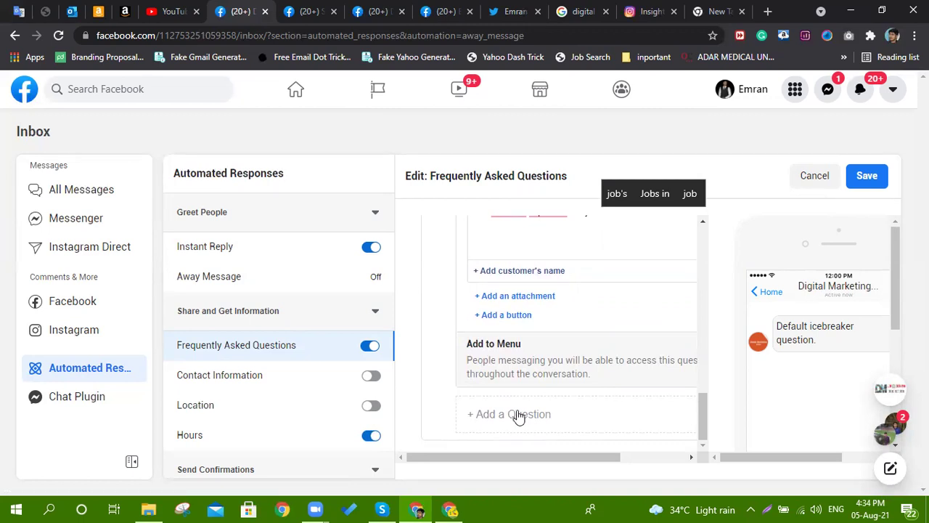
click(875, 183)
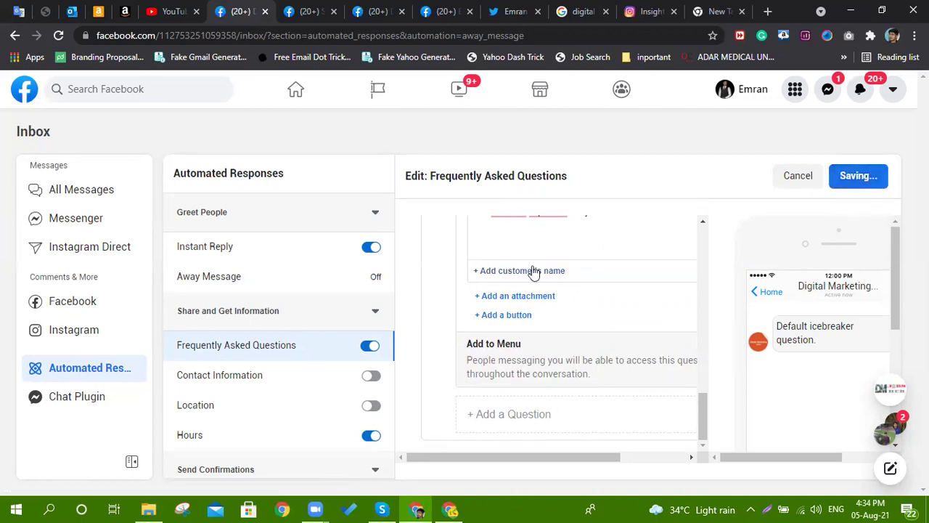
Step: Review the saved automated responses, open the Chat Plugin settings, and view its introduction up to the second tour tip before closing the tour
scroll(593, 249, down, 3)
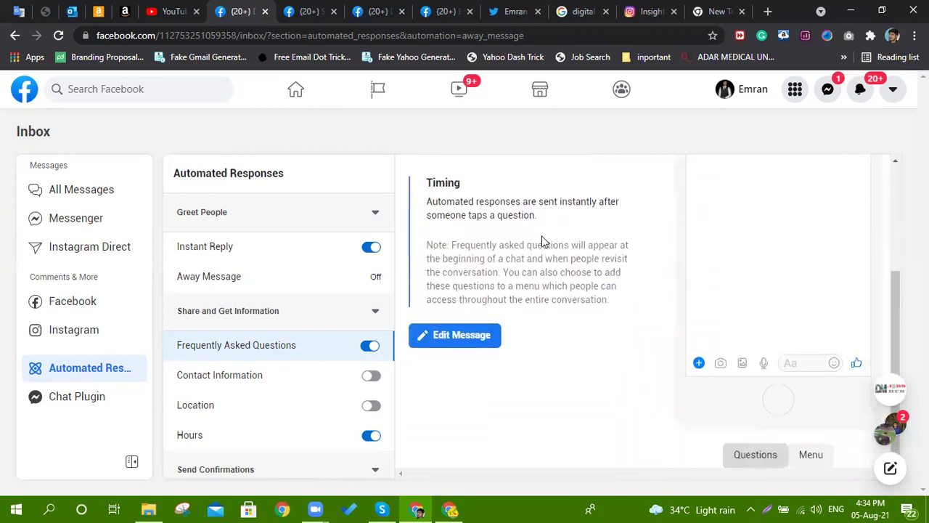
scroll(749, 284, up, 2)
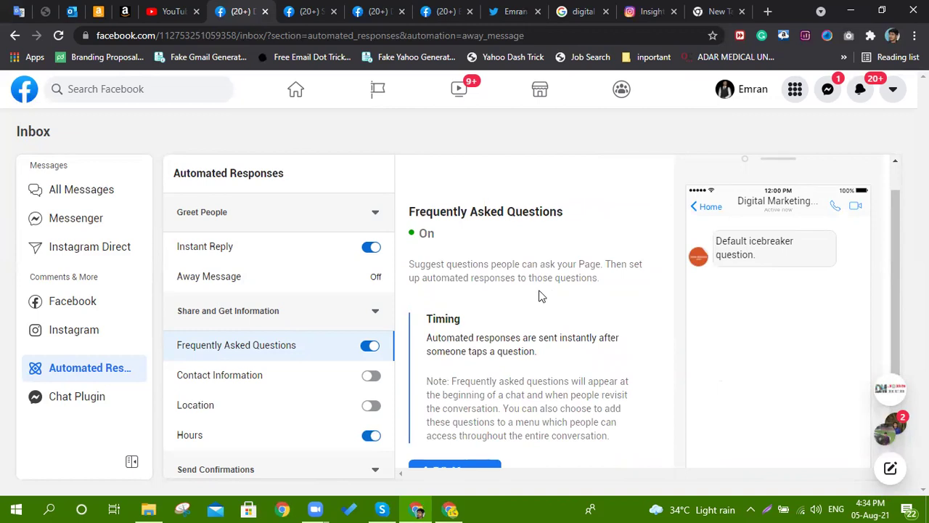
scroll(539, 295, down, 2)
scroll(301, 308, down, 3)
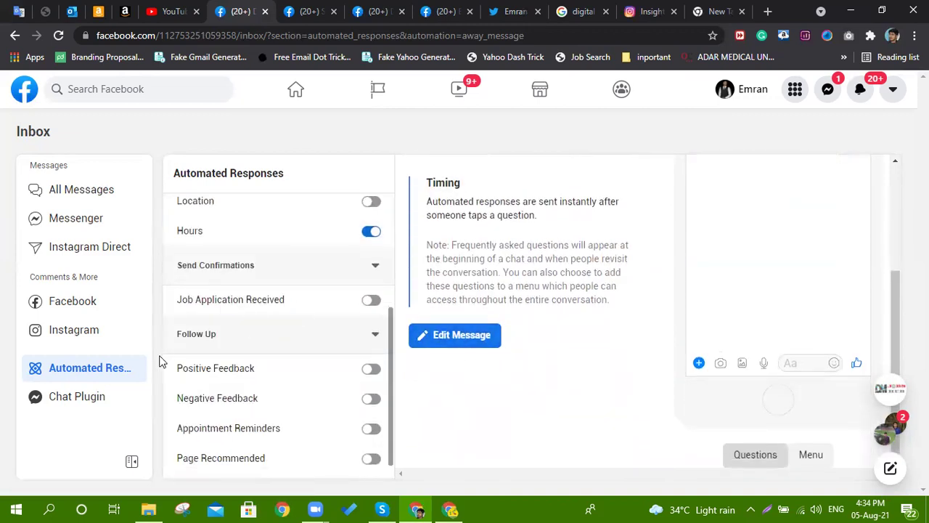
scroll(342, 328, down, 1)
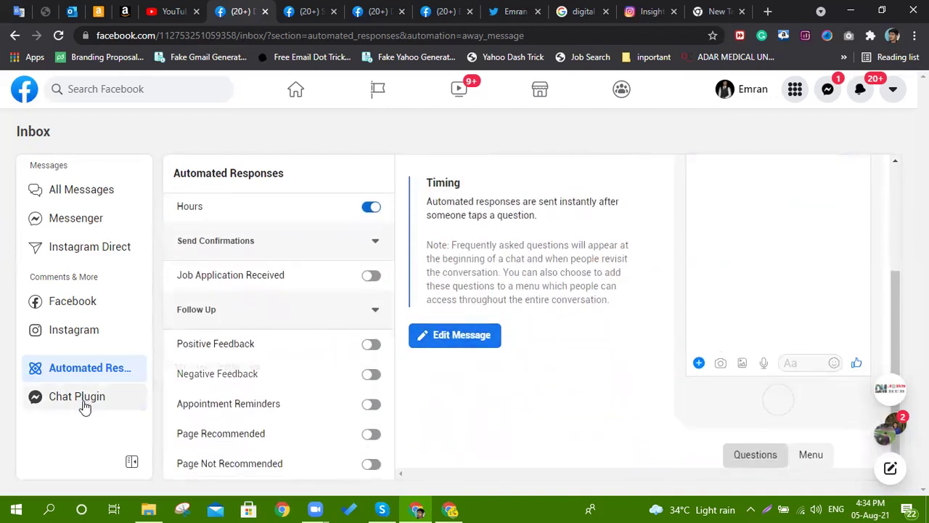
click(71, 398)
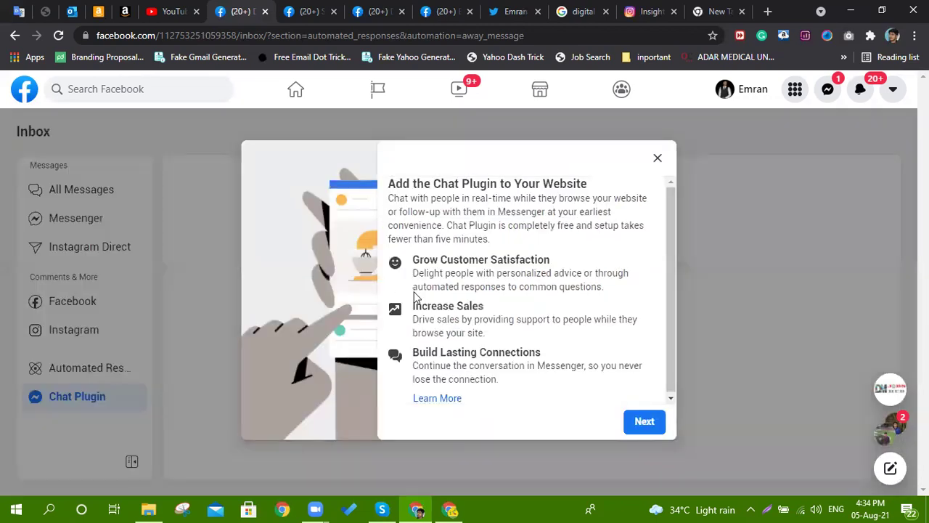
click(642, 425)
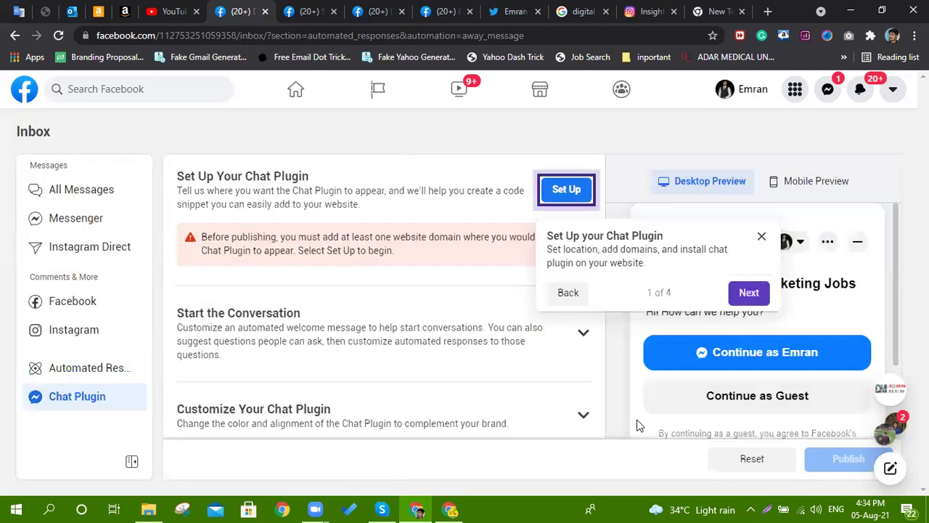
click(749, 292)
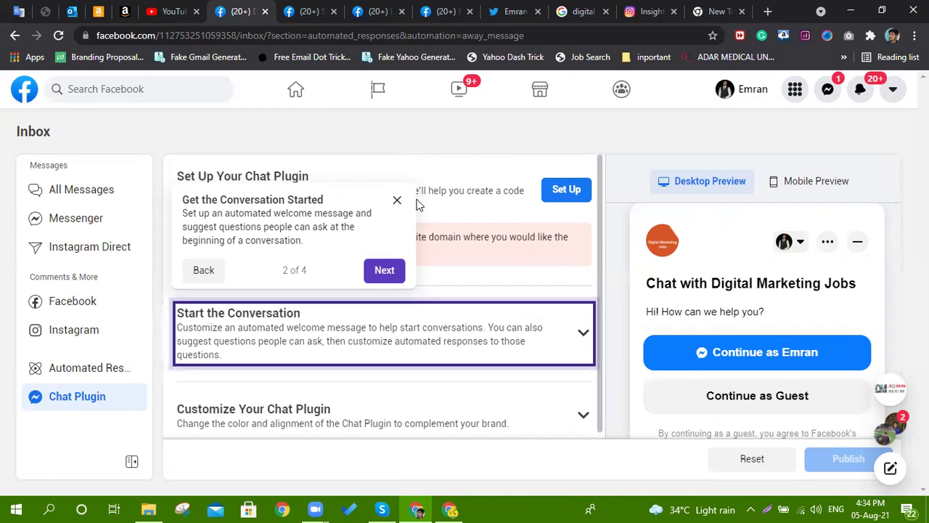
click(398, 201)
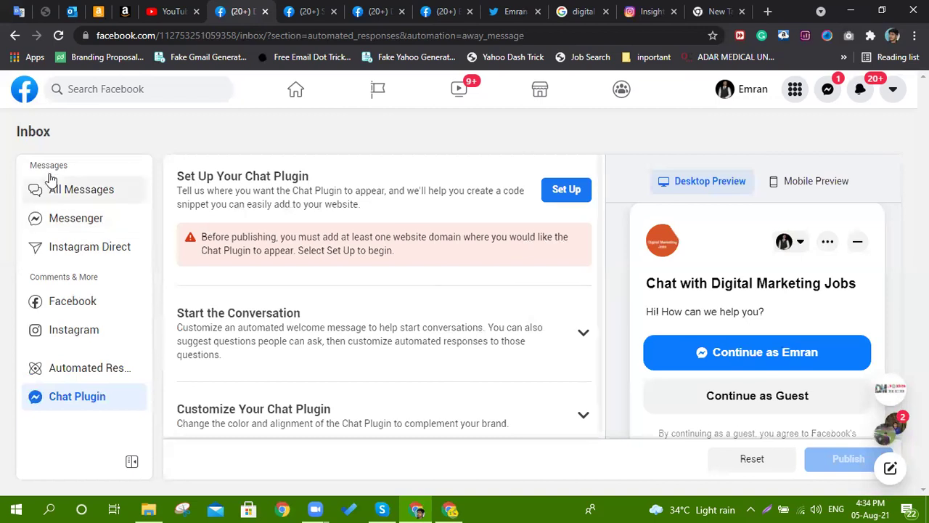
Step: Return to the page's Messaging settings, open the automated responses setup, and view the Instant Reply message in its editor
click(15, 35)
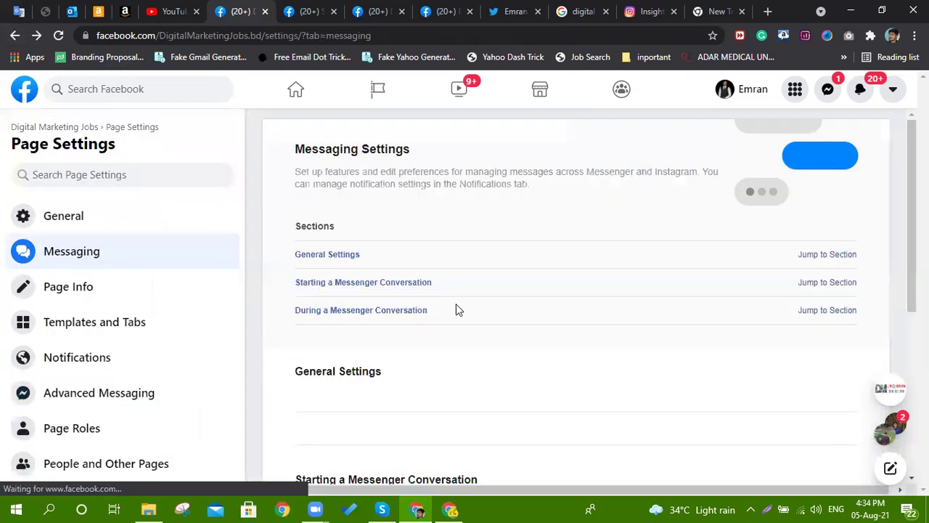
scroll(456, 303, down, 10)
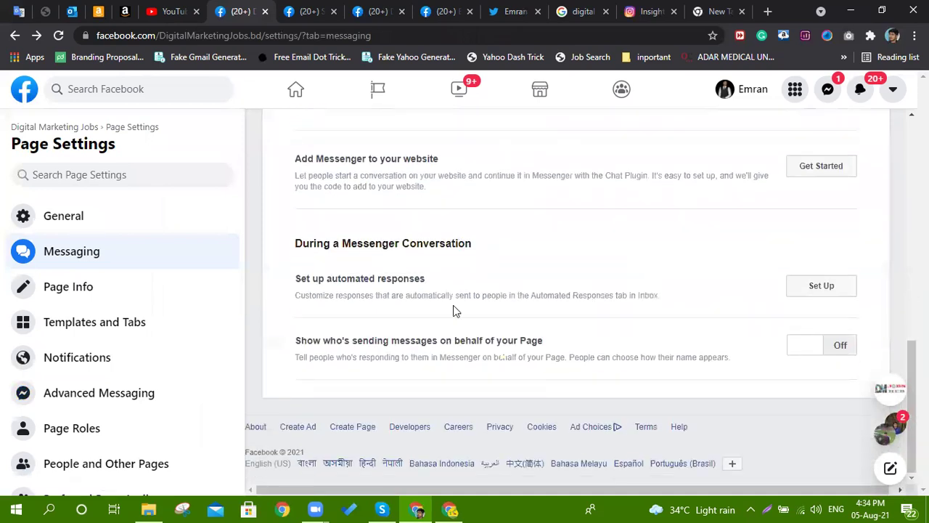
click(820, 291)
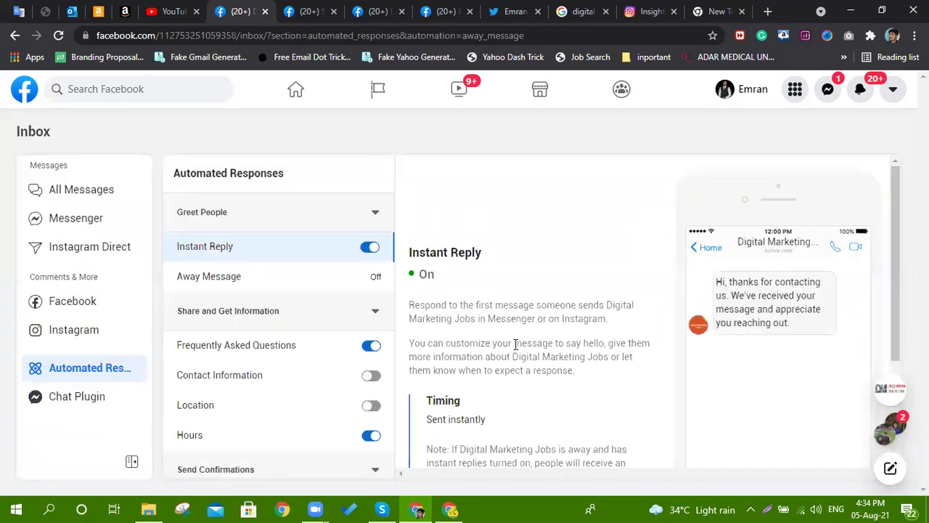
scroll(563, 392, down, 2)
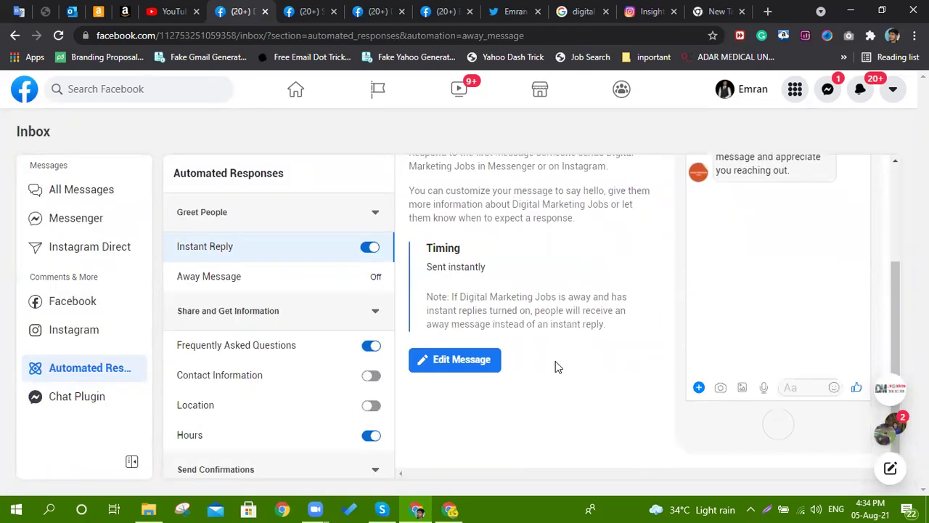
click(470, 361)
scroll(592, 313, down, 3)
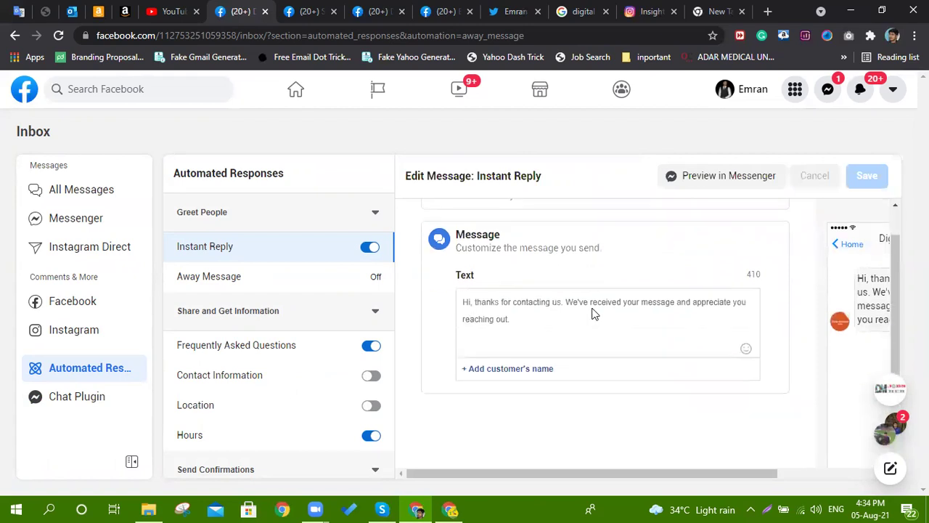
scroll(591, 313, up, 3)
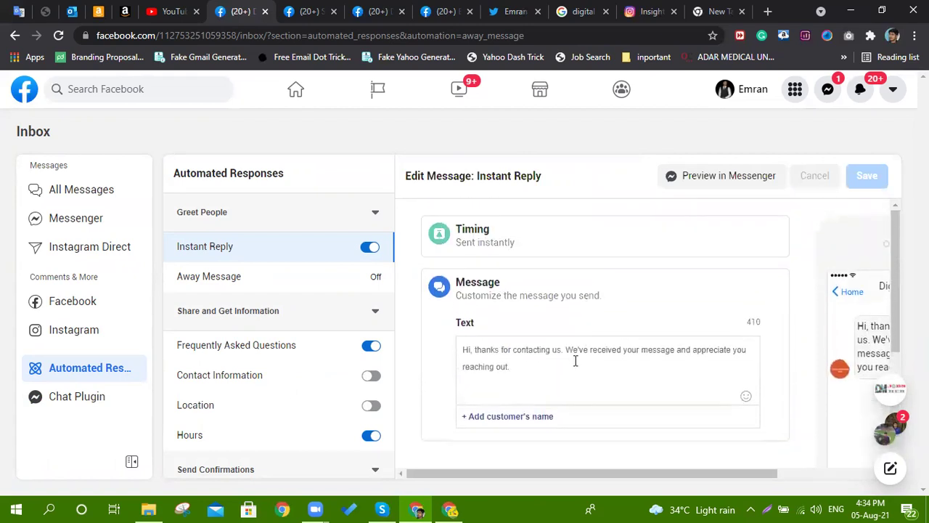
Step: Open the frequently asked questions for editing and add an image attachment to the service fee automated response
click(285, 343)
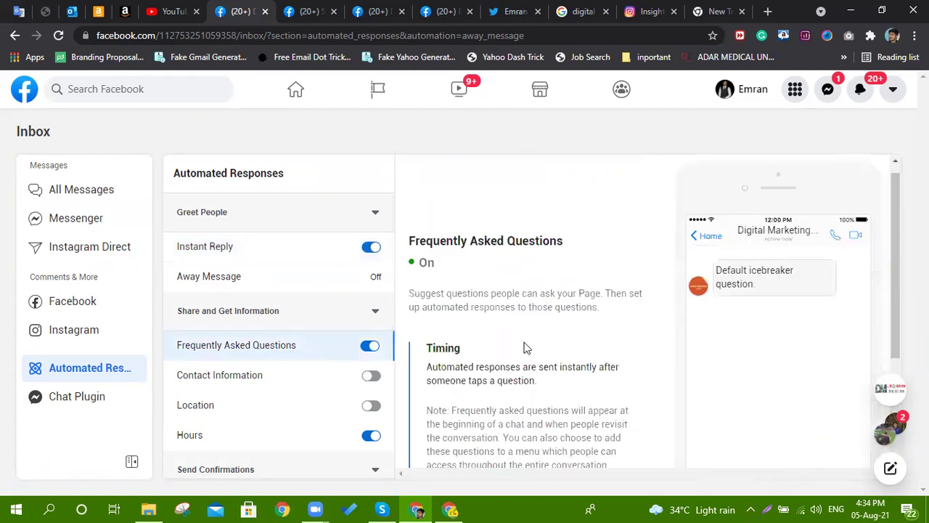
scroll(523, 349, down, 3)
click(465, 342)
scroll(488, 340, down, 5)
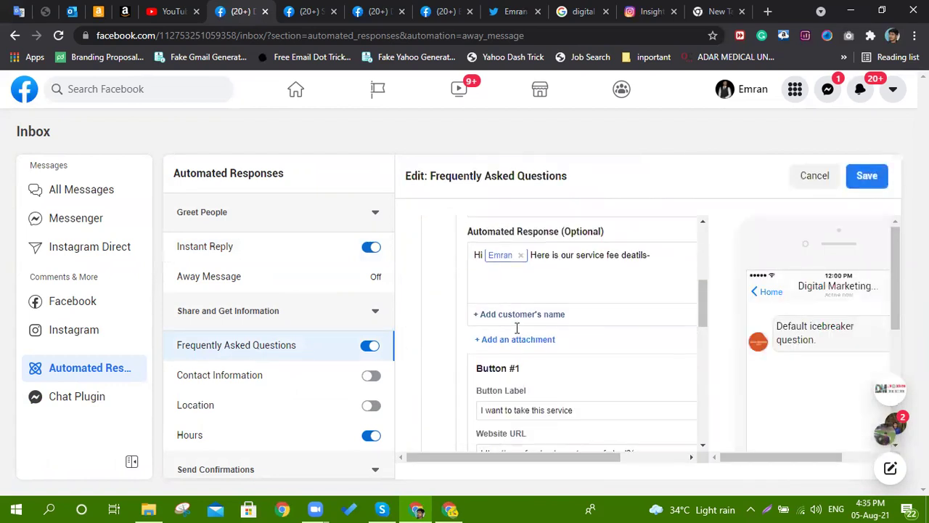
click(515, 339)
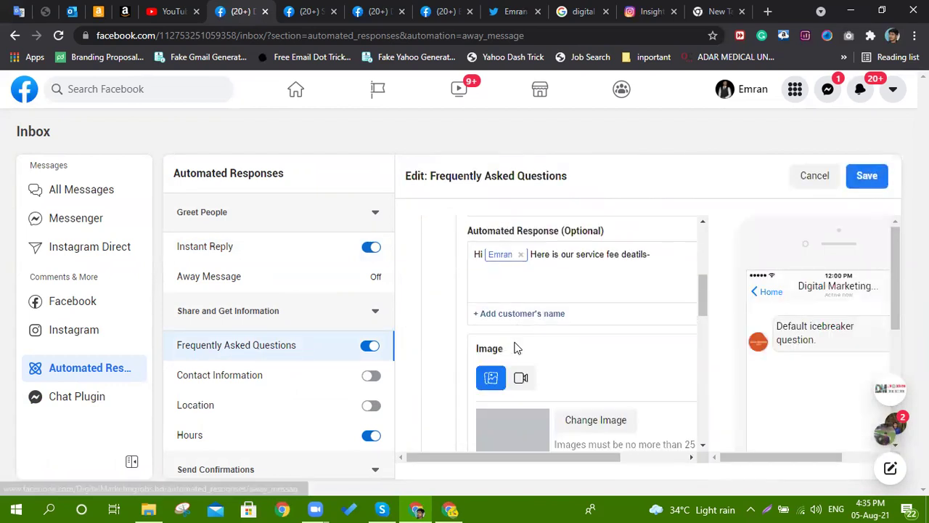
scroll(548, 327, down, 3)
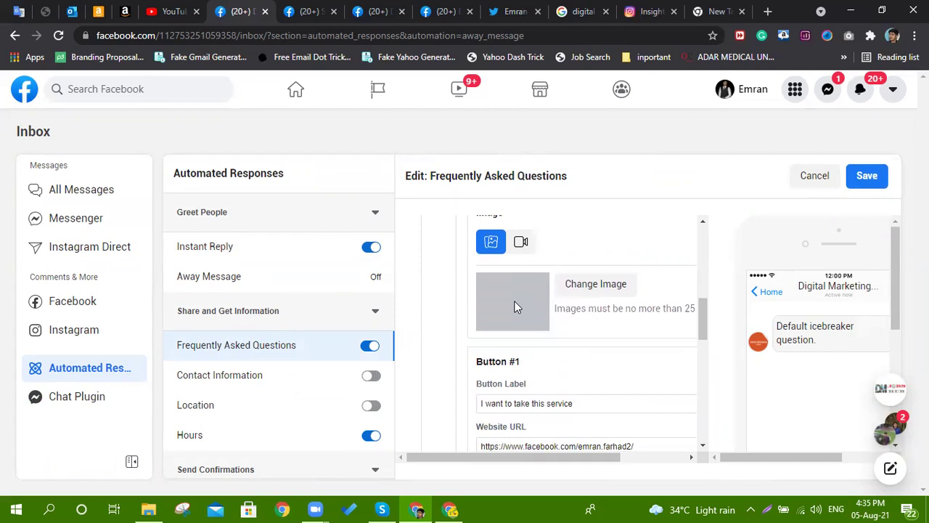
Step: Upload an image from the Downloads folder as the service fee response's attachment and save the frequently asked questions
click(491, 244)
click(607, 286)
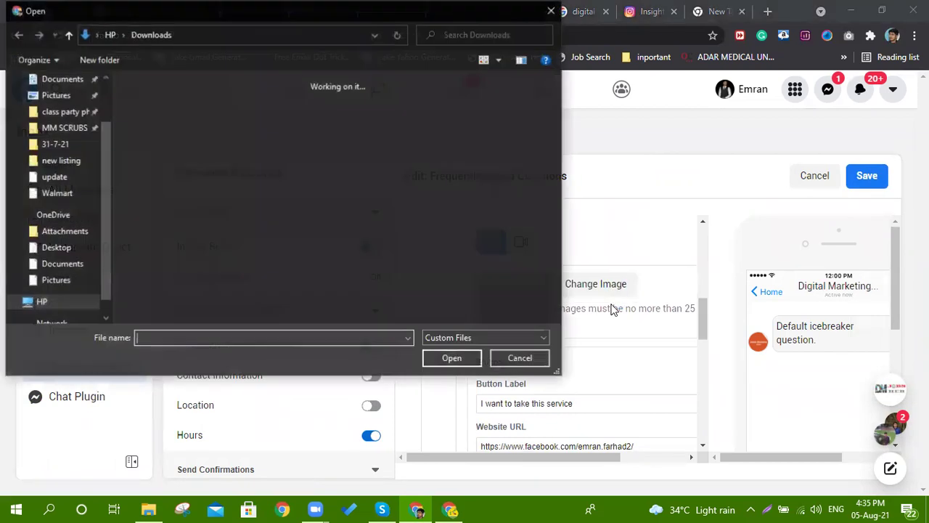
click(148, 218)
click(466, 362)
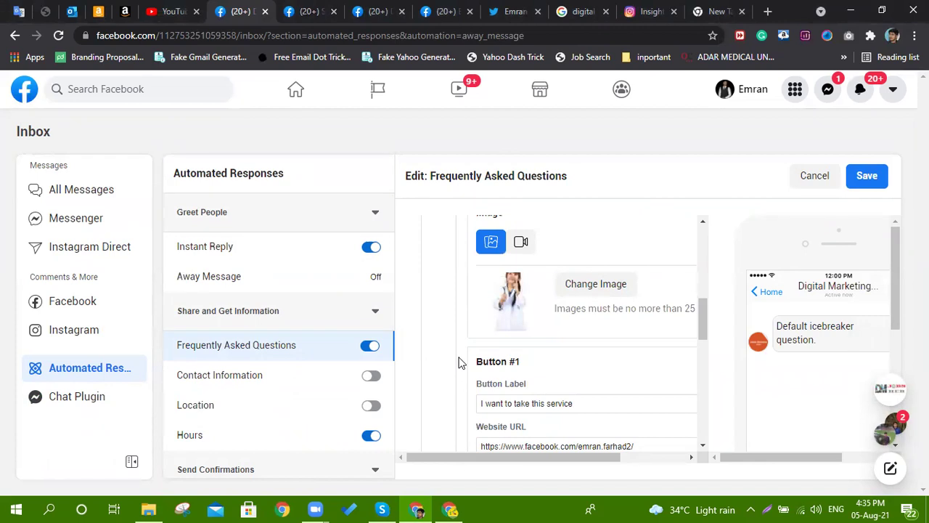
scroll(648, 378, up, 2)
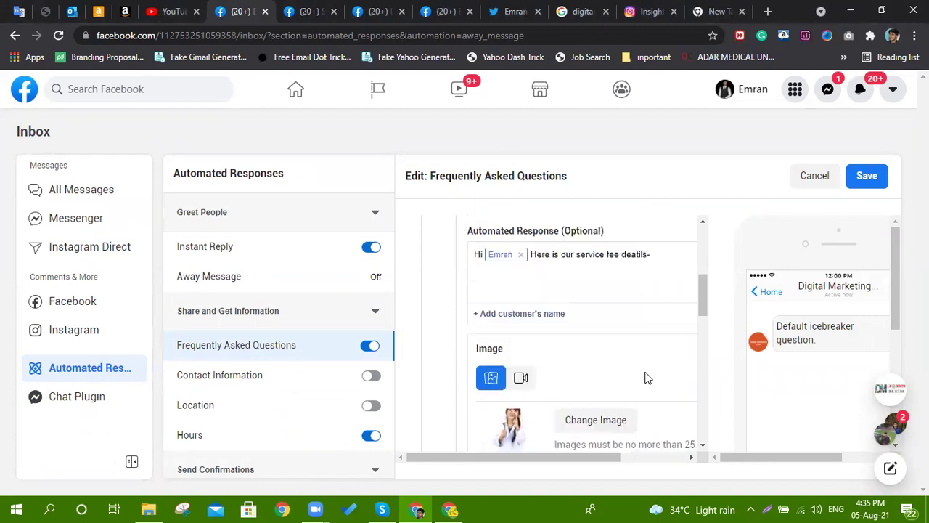
click(866, 180)
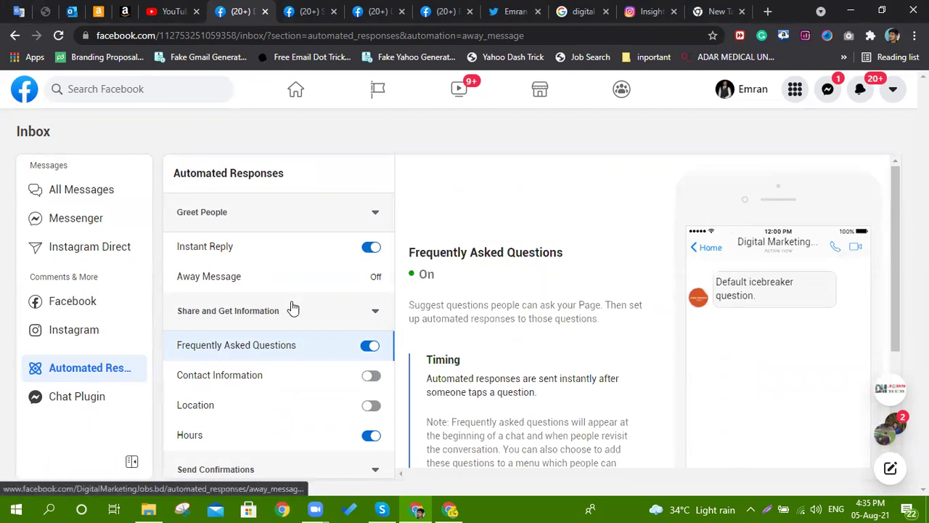
scroll(282, 334, down, 1)
scroll(281, 335, up, 2)
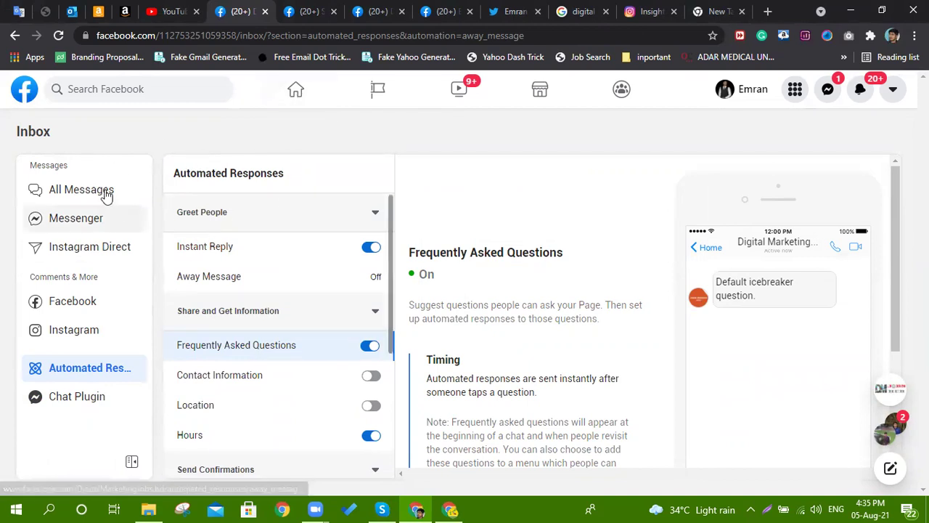
Step: Leave the inbox for the home feed and open the overview of your managed Pages
click(298, 89)
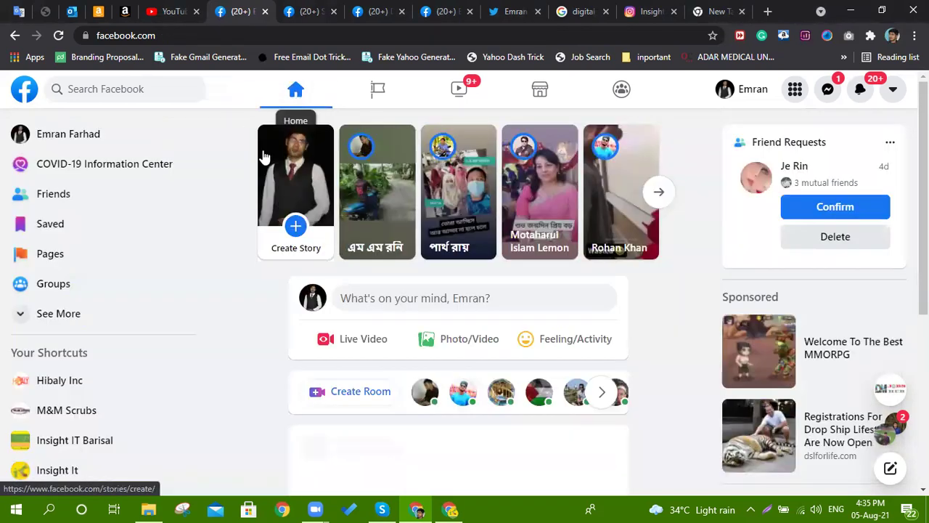
scroll(104, 229, down, 1)
scroll(104, 230, down, 1)
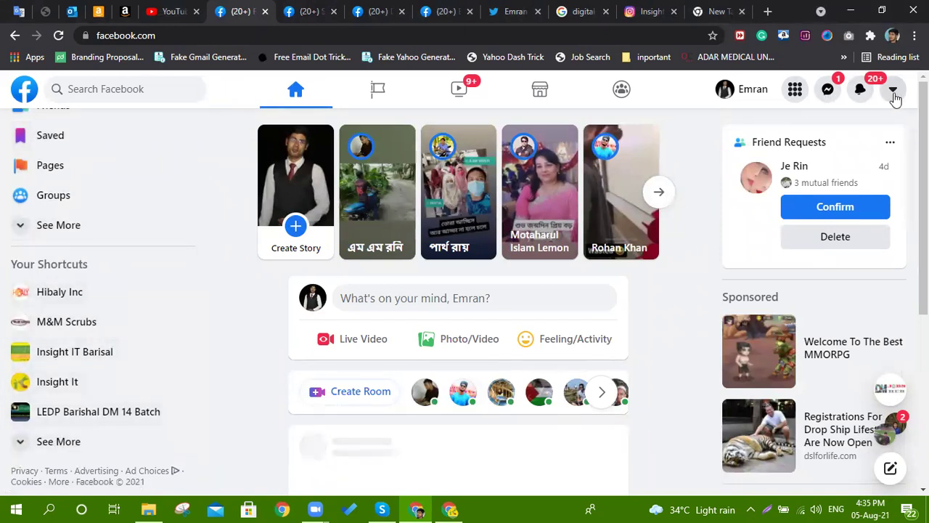
click(84, 149)
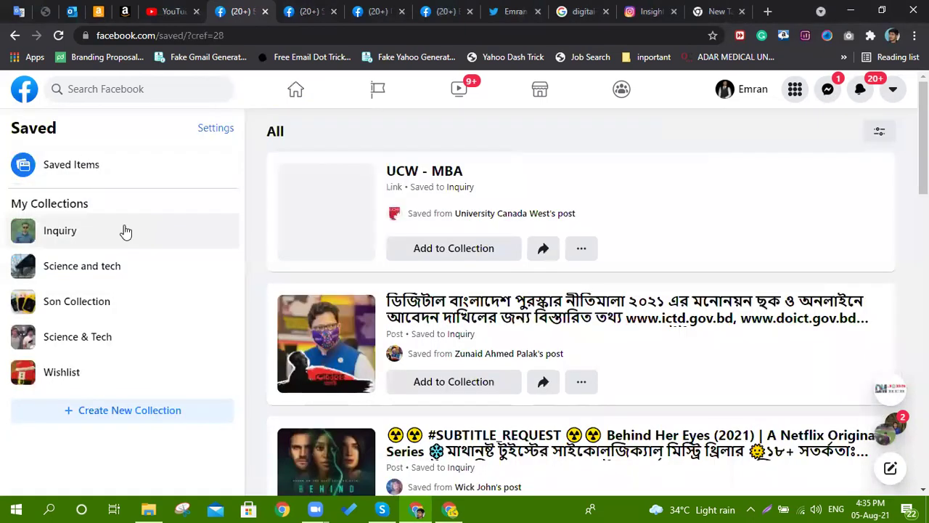
click(15, 36)
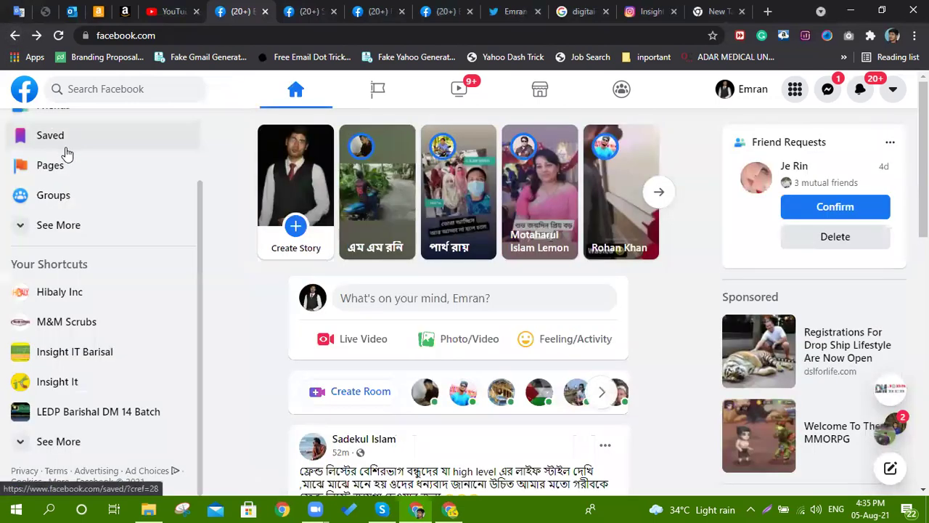
click(69, 166)
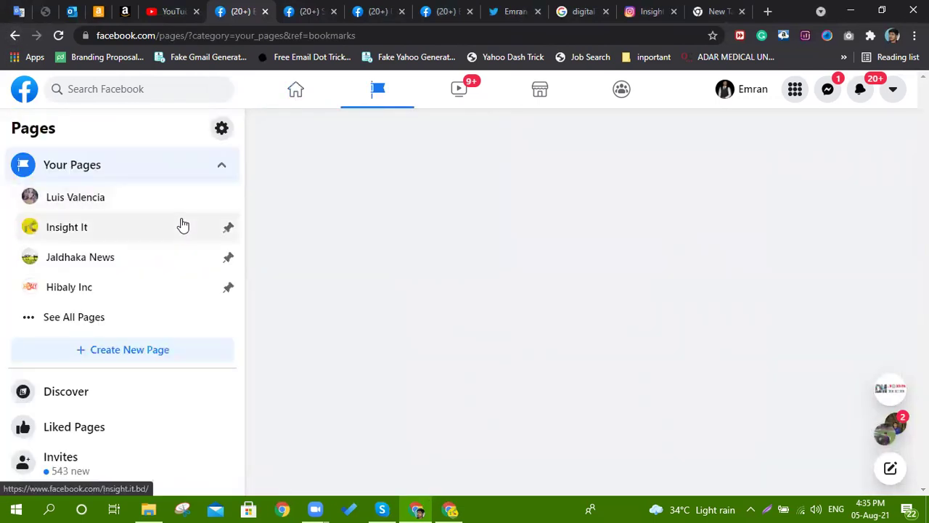
Step: Expand the list to all managed pages and open the Digital Marketing Jobs page
click(78, 318)
scroll(138, 240, down, 2)
scroll(142, 238, down, 5)
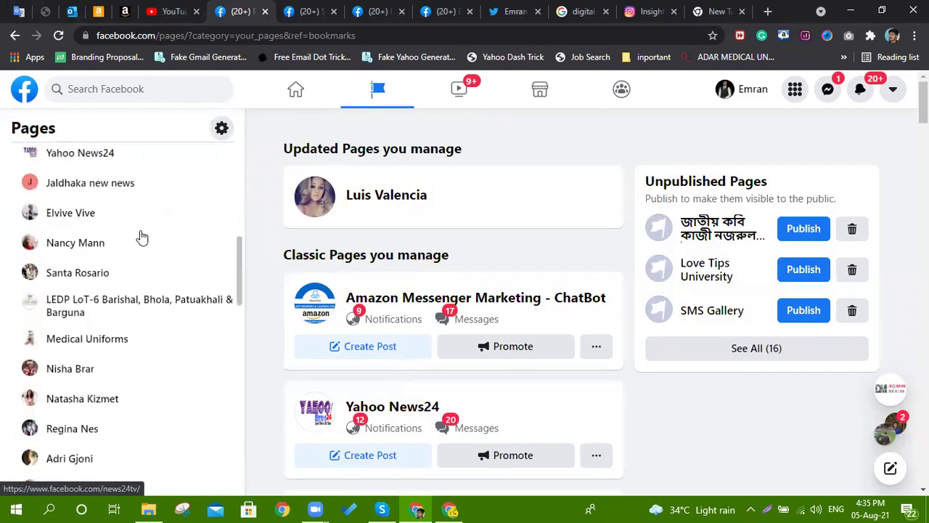
scroll(142, 238, down, 7)
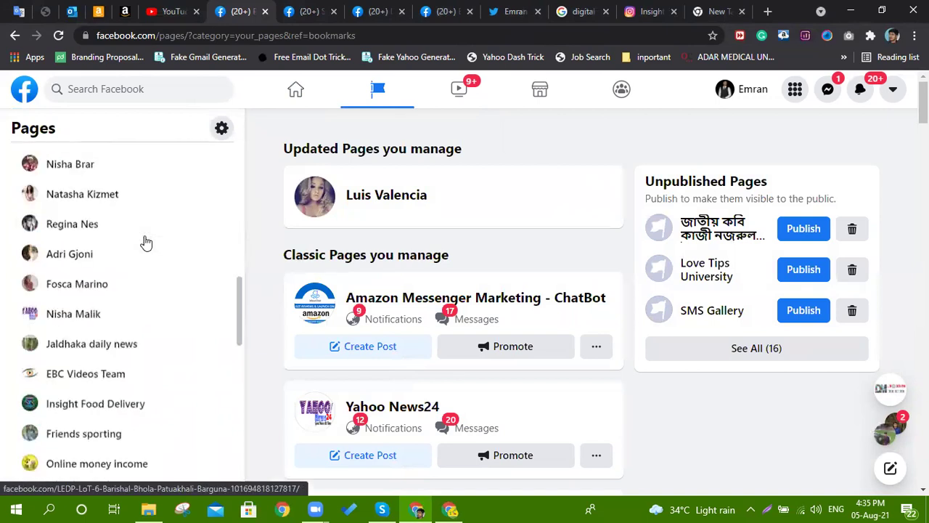
scroll(143, 240, down, 3)
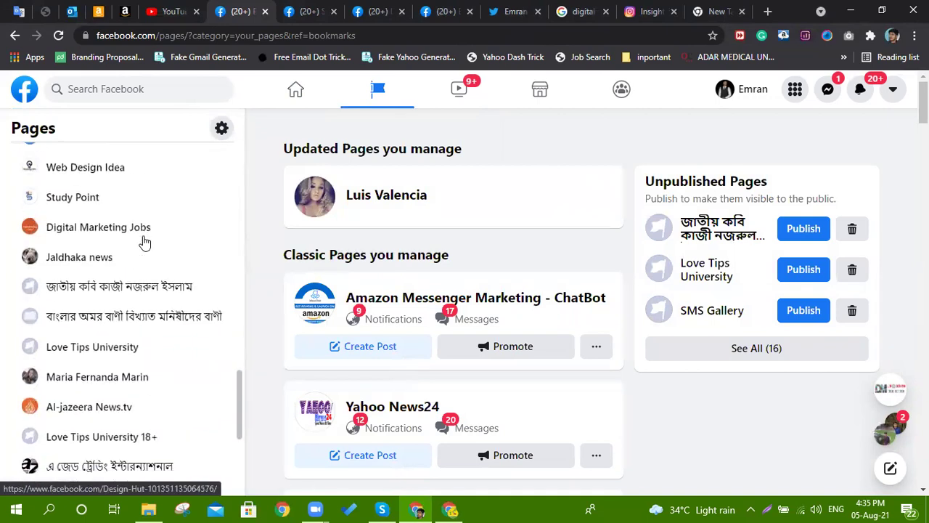
click(120, 233)
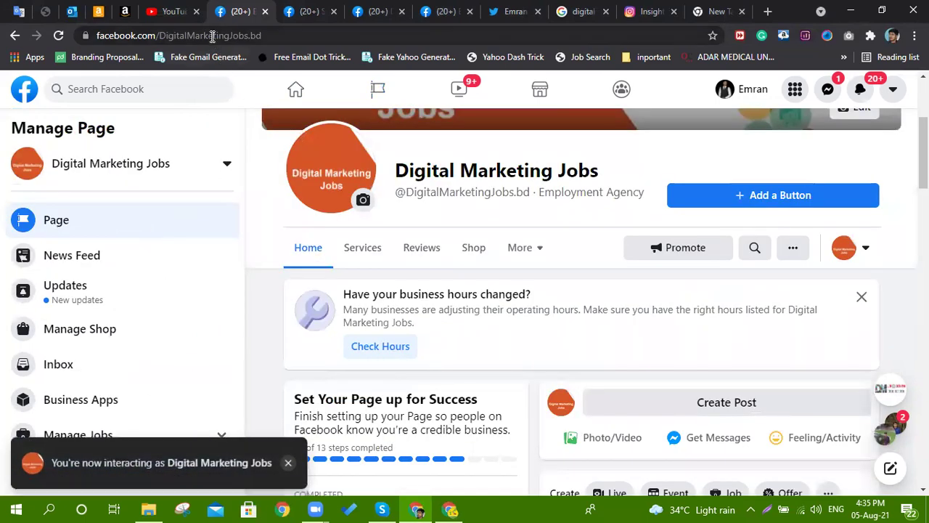
Step: Review the available action buttons and add the Send Message button to the Digital Marketing Jobs page
right_click(216, 35)
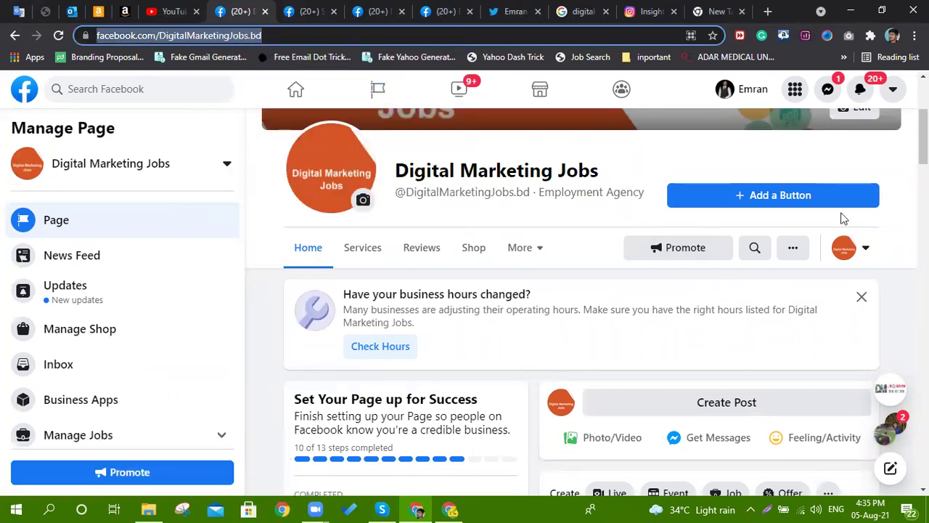
click(774, 199)
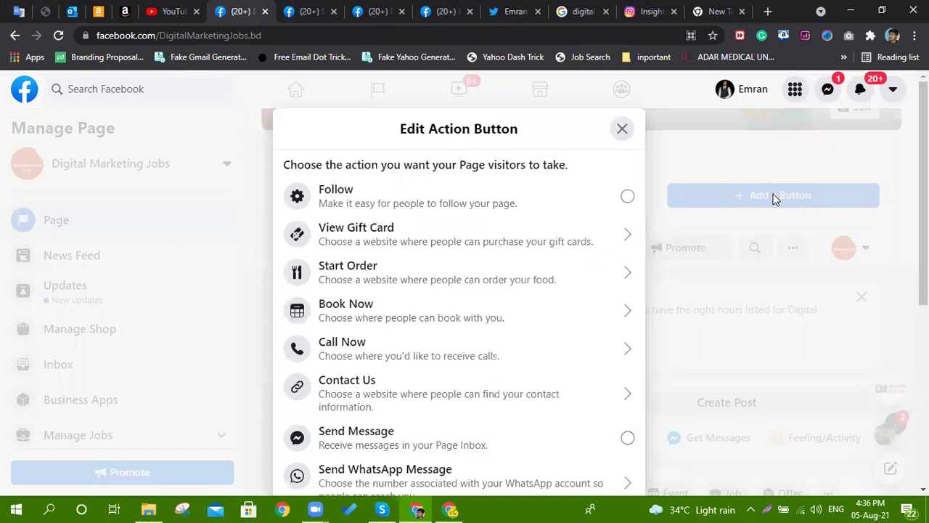
scroll(454, 211, down, 2)
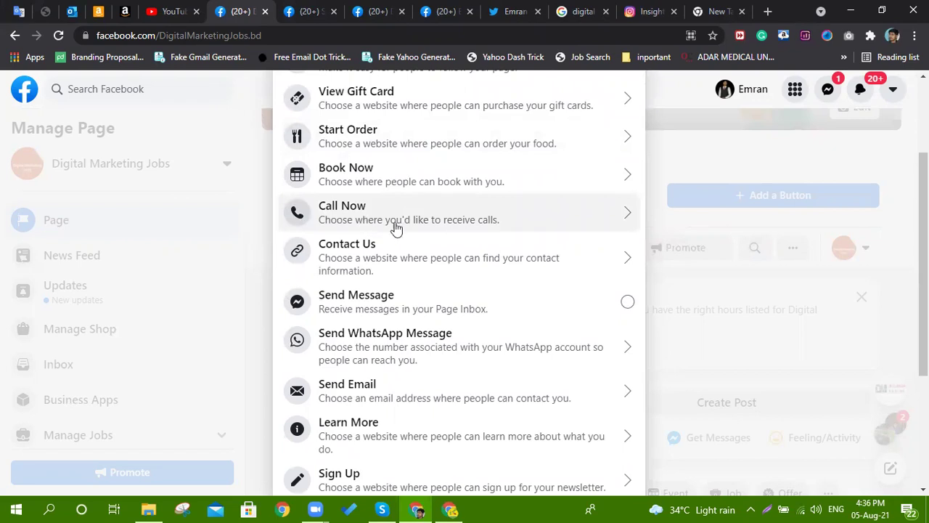
scroll(407, 237, down, 1)
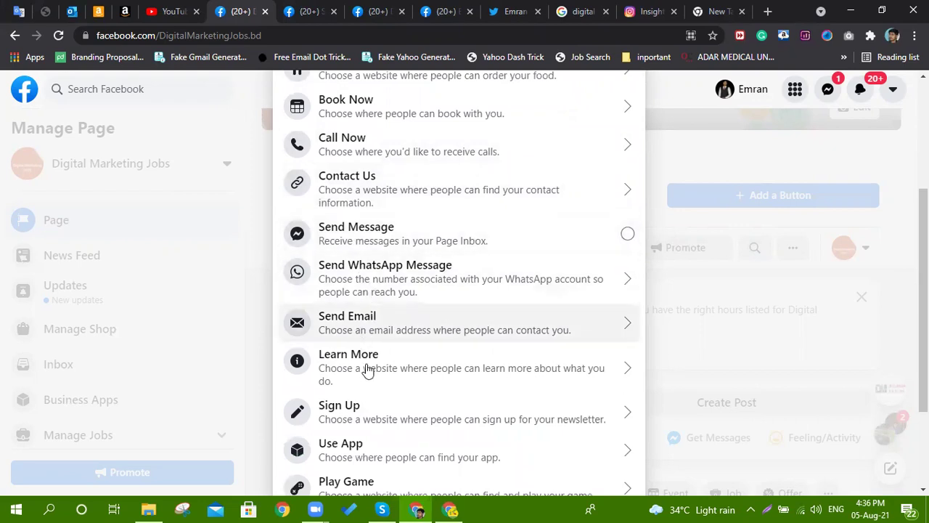
scroll(392, 410, down, 2)
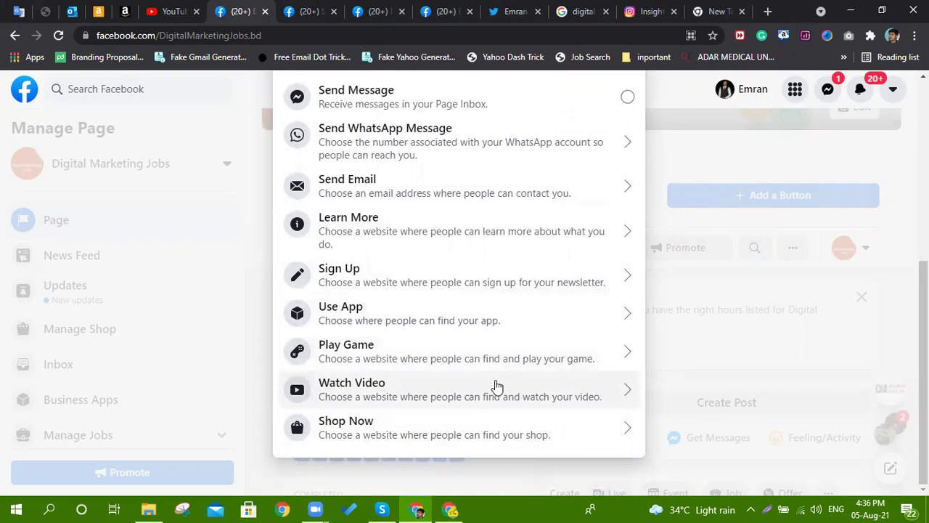
scroll(555, 376, up, 2)
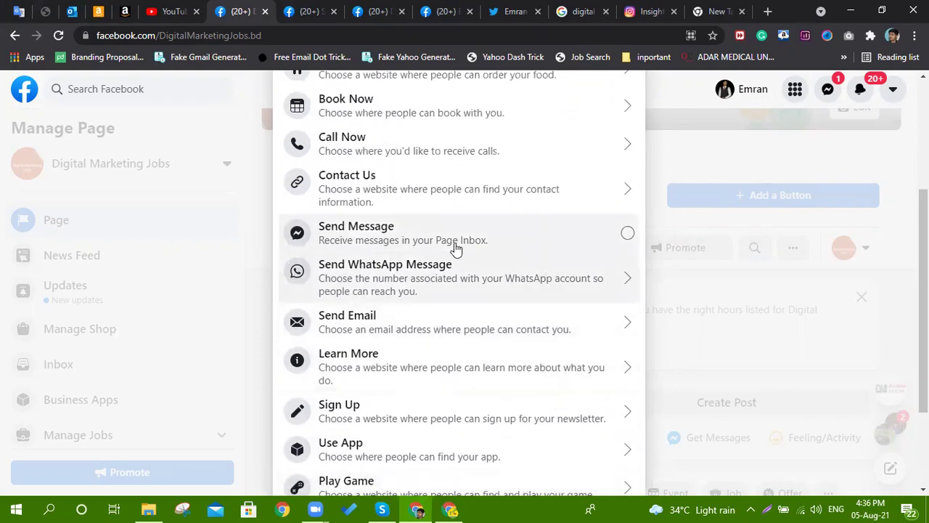
key(Escape)
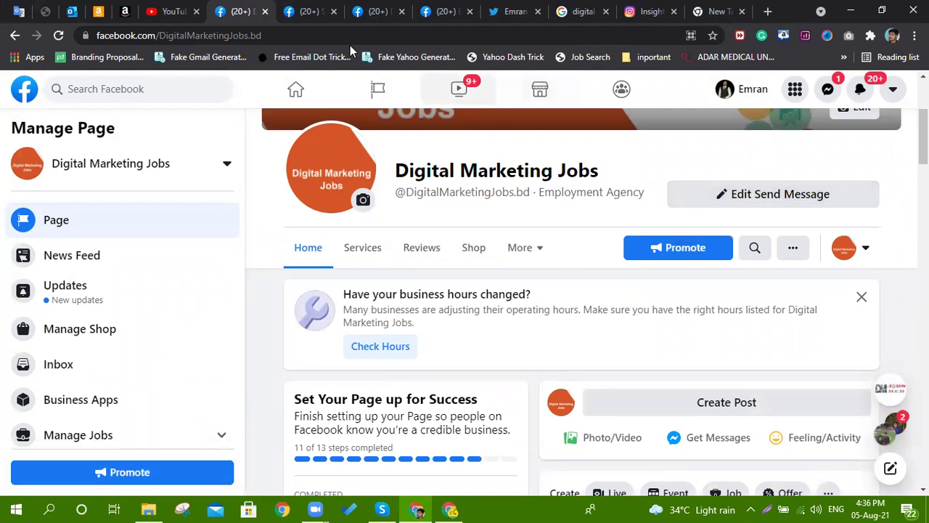
Step: Copy the Digital Marketing Jobs page link, send it to the Digital Marketing Batch 204 group chat, and minimize the chat
right_click(248, 35)
click(283, 108)
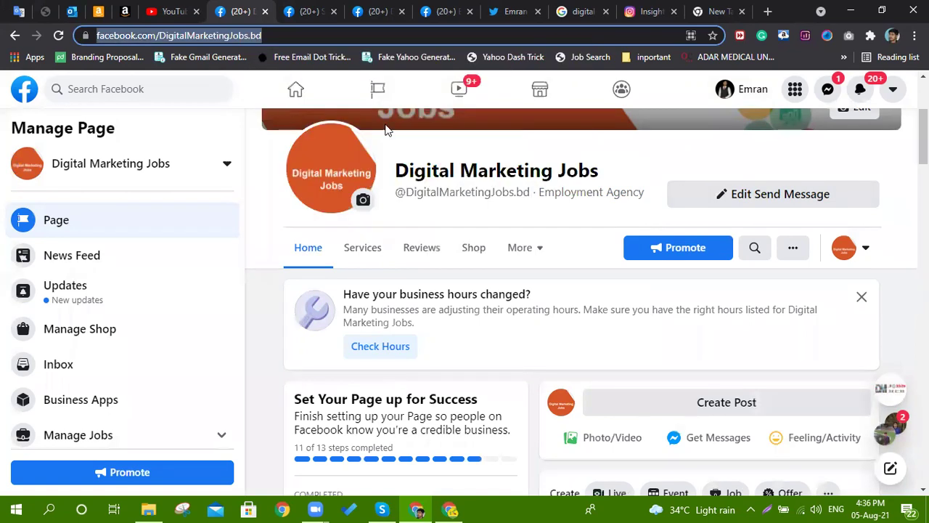
click(828, 89)
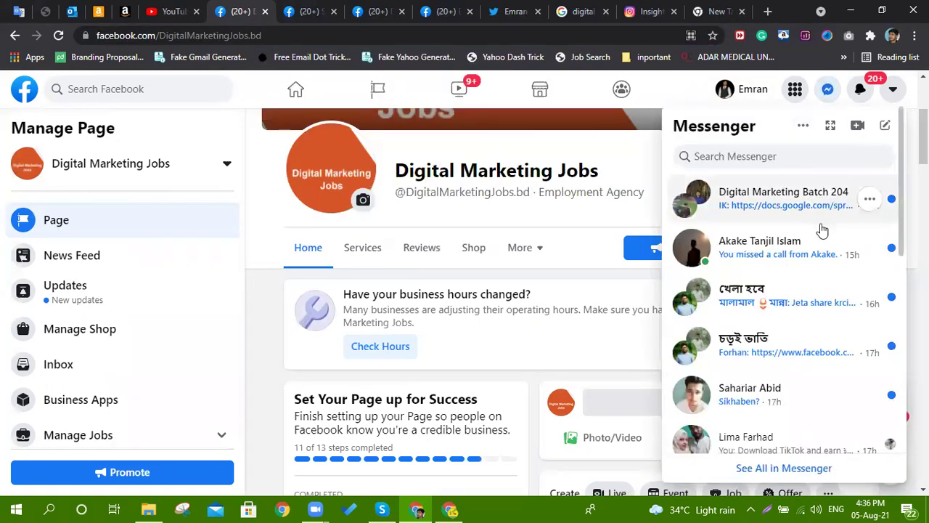
click(791, 210)
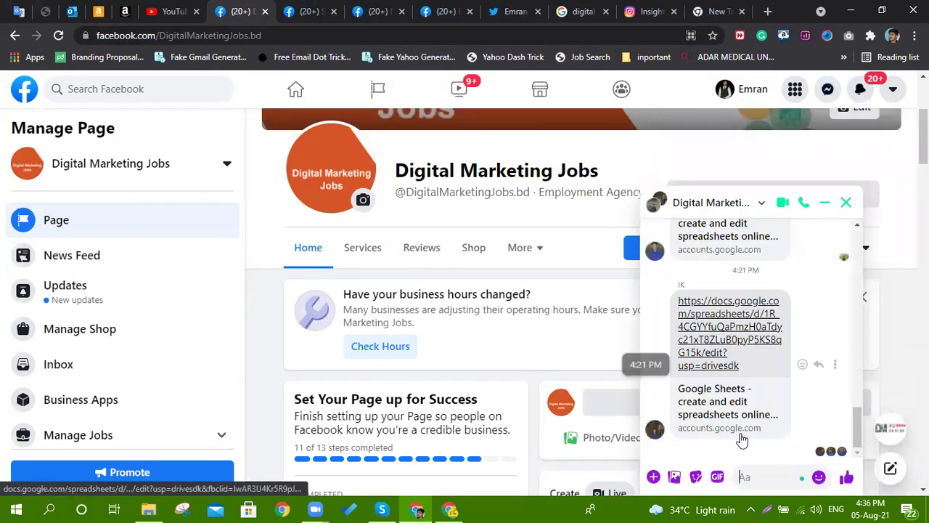
right_click(756, 473)
click(781, 377)
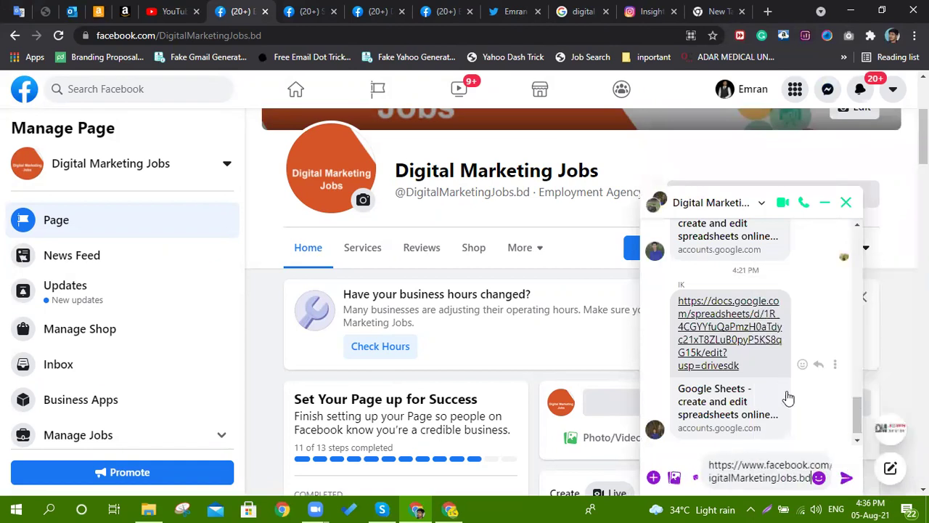
click(847, 478)
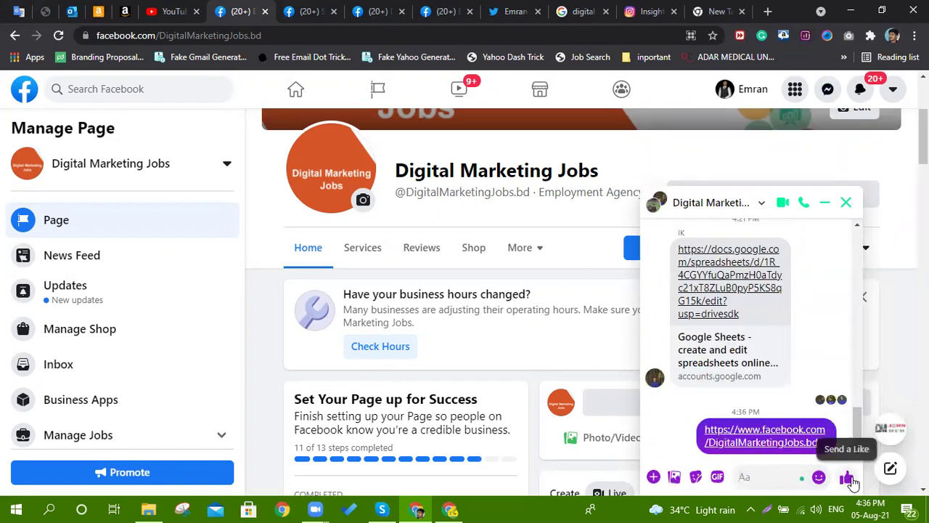
click(825, 202)
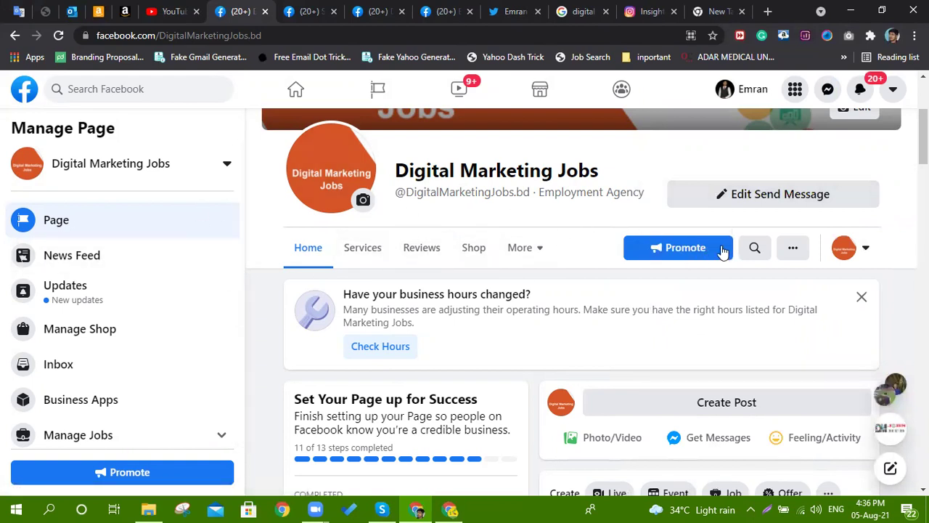
Step: View the pages offered for liking Digital Marketing Jobs as another page, and leave without choosing one
click(791, 248)
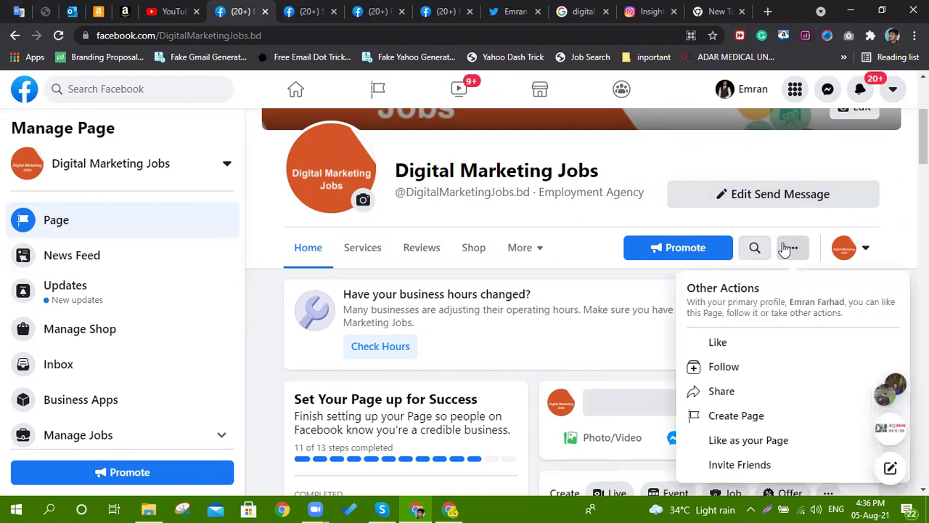
scroll(788, 400, down, 1)
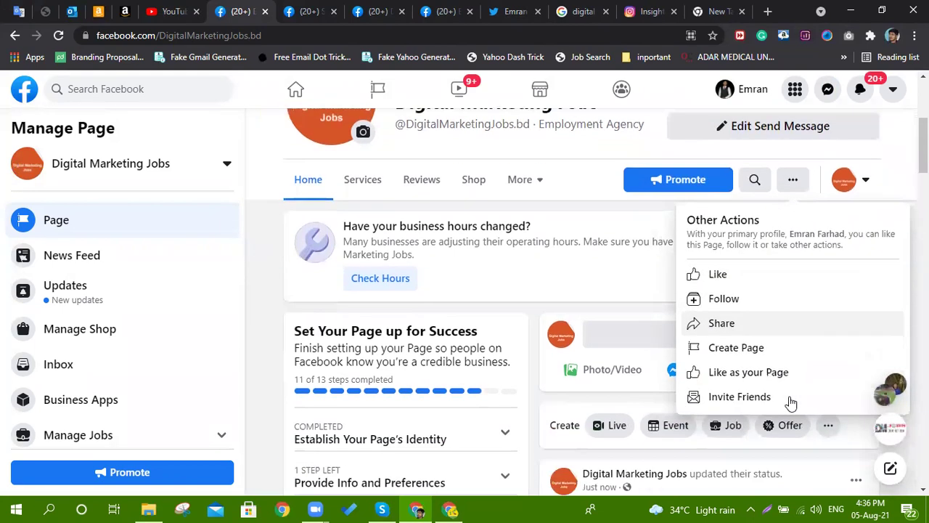
click(777, 373)
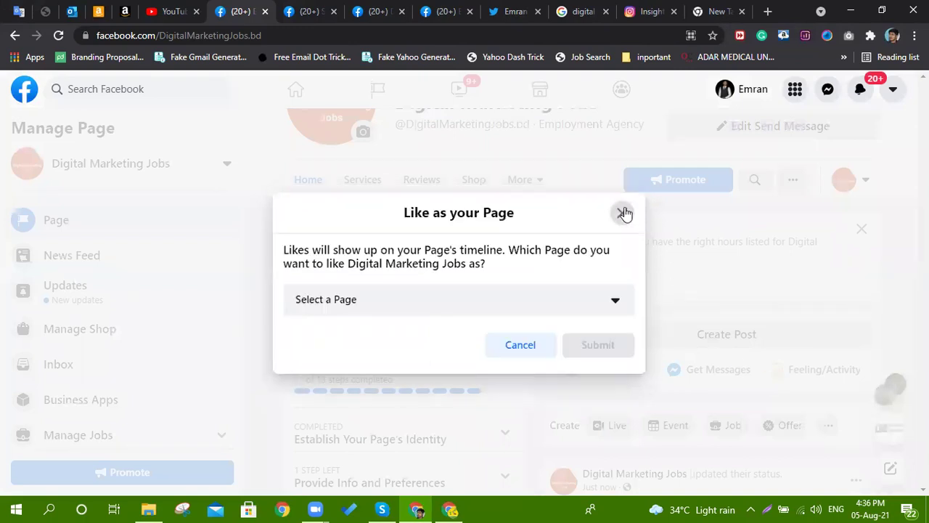
click(564, 303)
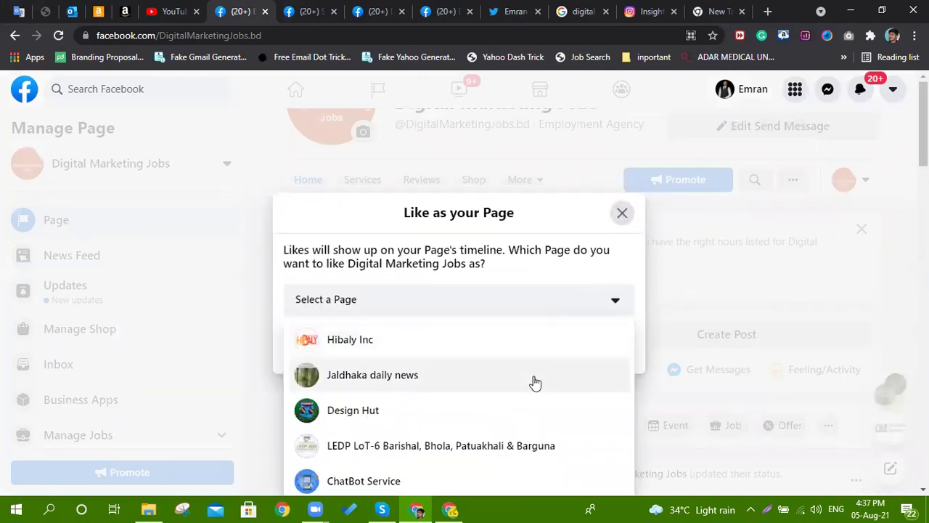
click(622, 213)
Step: Examine the page's additional sections and the full list of Manage Page options
scroll(551, 283, up, 1)
click(527, 316)
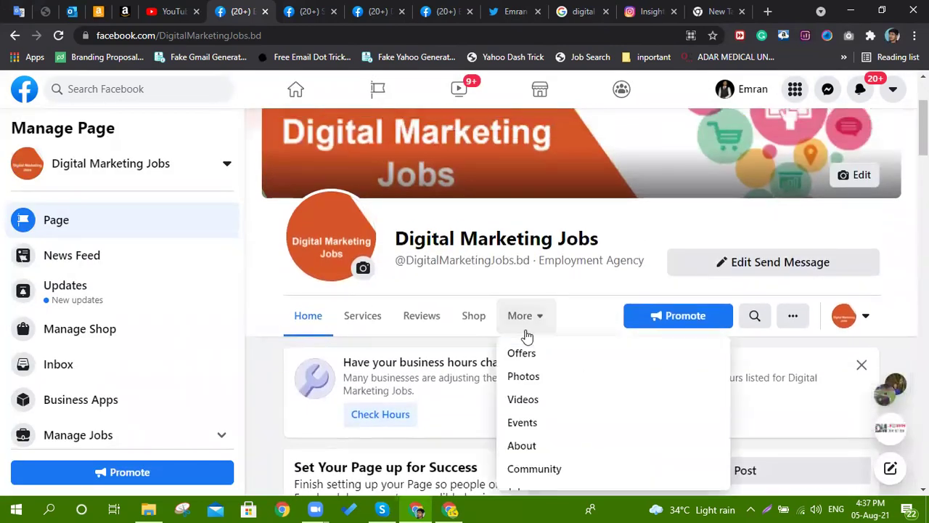
scroll(566, 376, down, 1)
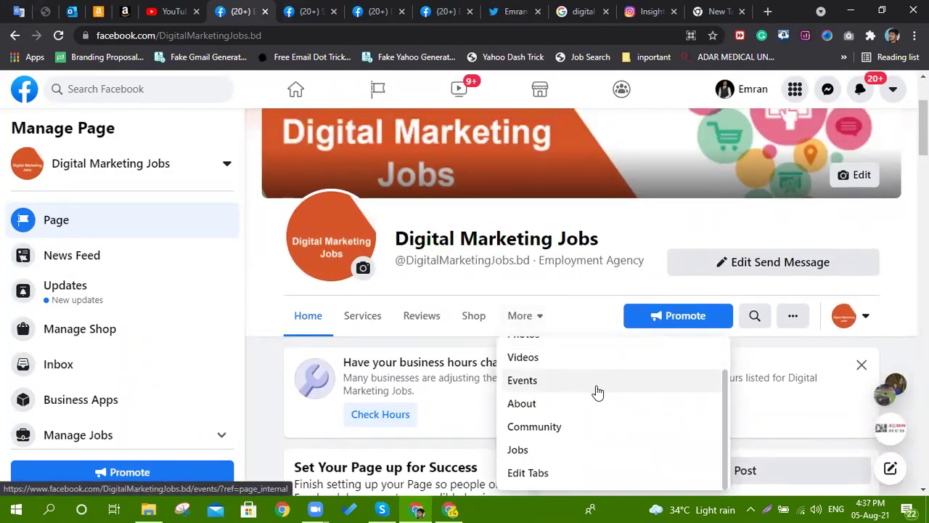
scroll(196, 200, down, 2)
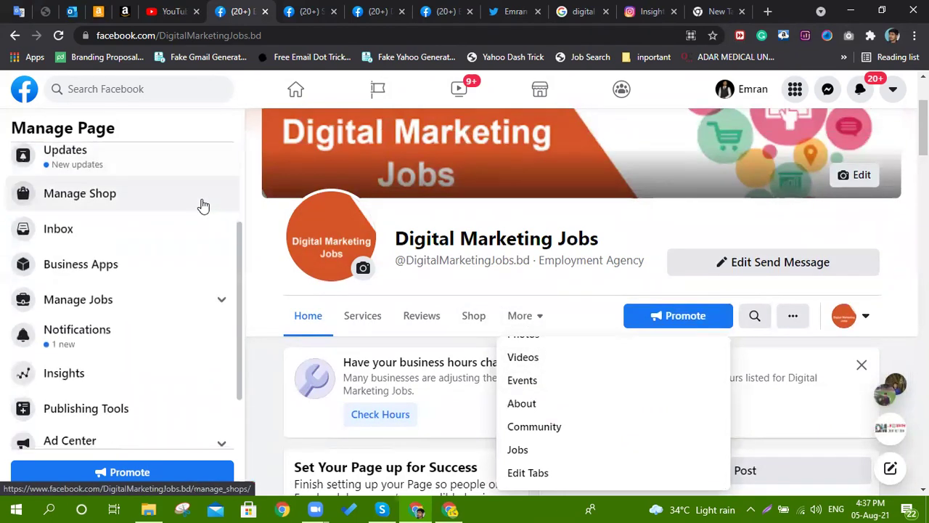
scroll(217, 209, down, 1)
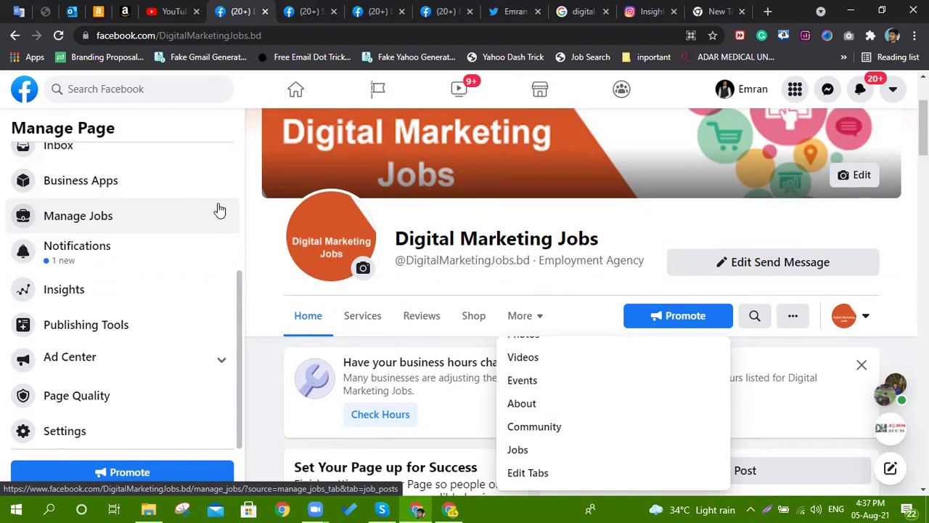
scroll(207, 317, up, 3)
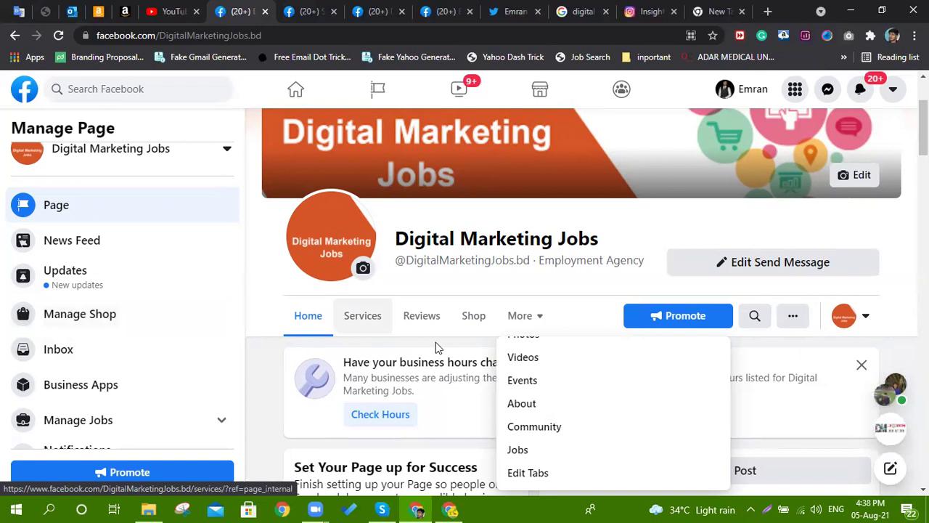
click(565, 274)
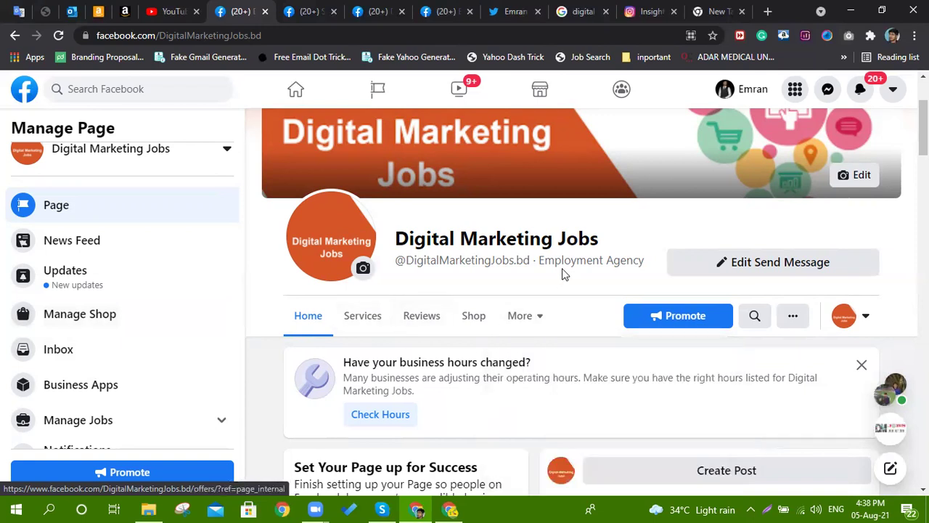
Step: Review the page's other actions, and look again at its management options and additional sections
click(795, 317)
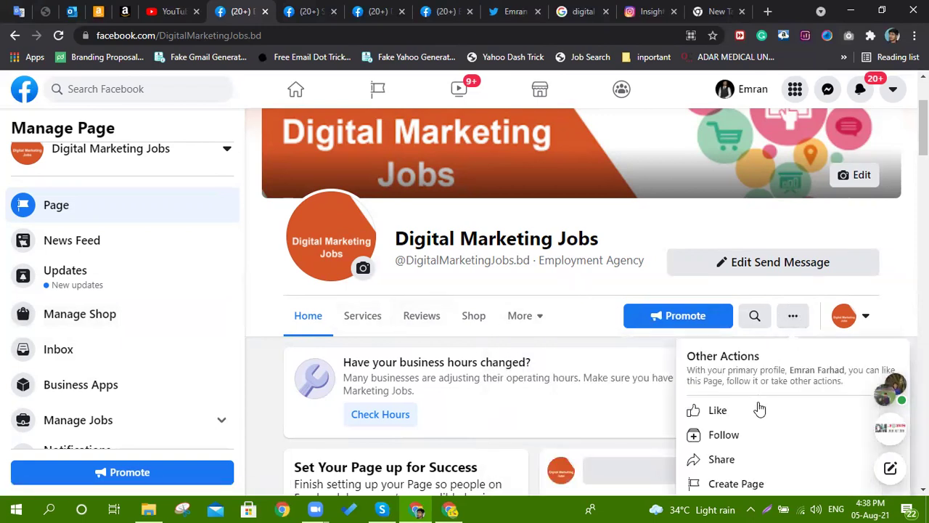
scroll(759, 406, down, 3)
scroll(762, 345, up, 1)
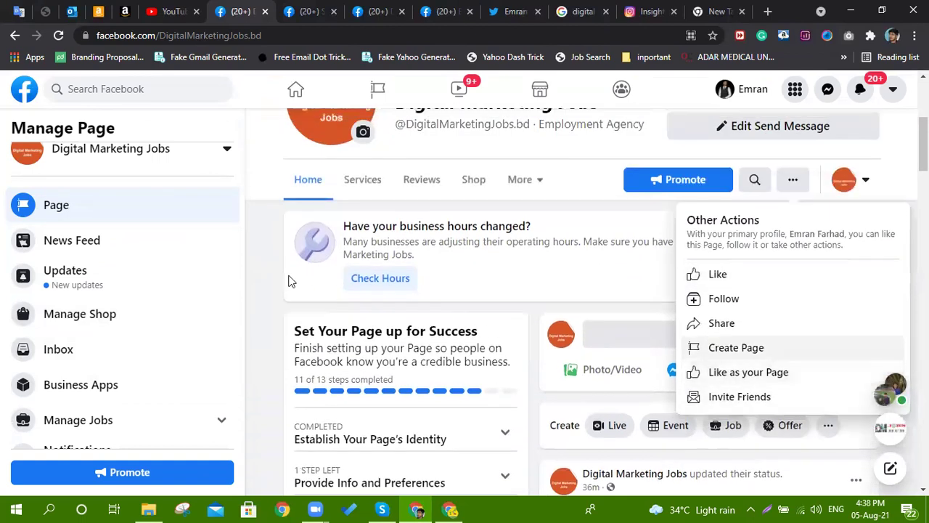
scroll(155, 346, down, 3)
scroll(164, 347, up, 3)
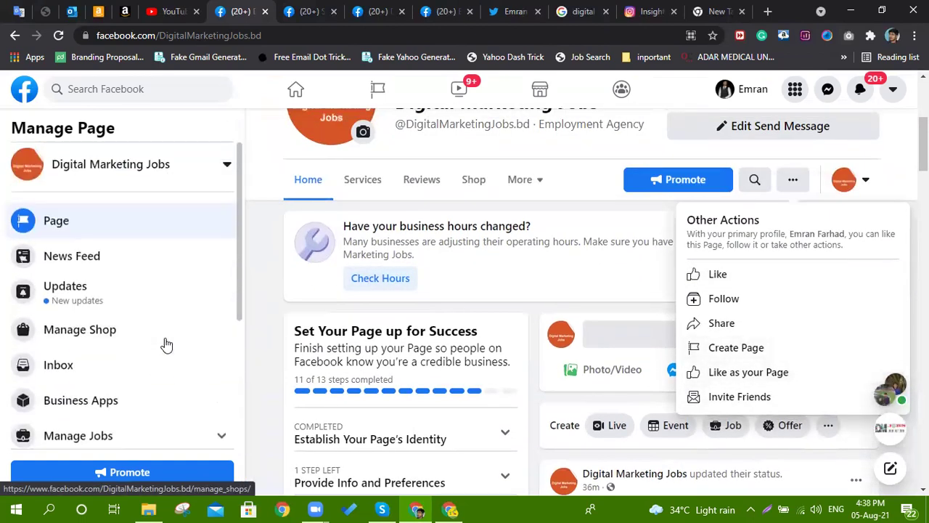
scroll(512, 185, up, 3)
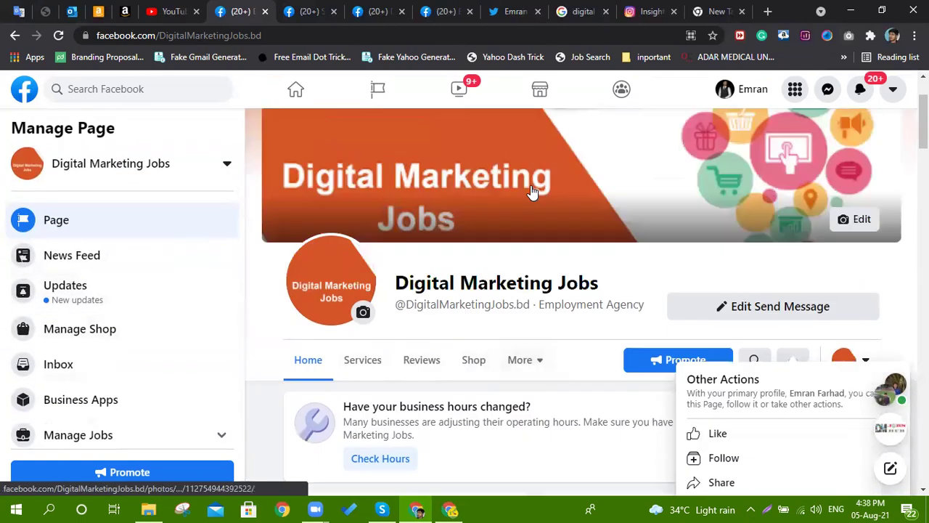
click(529, 387)
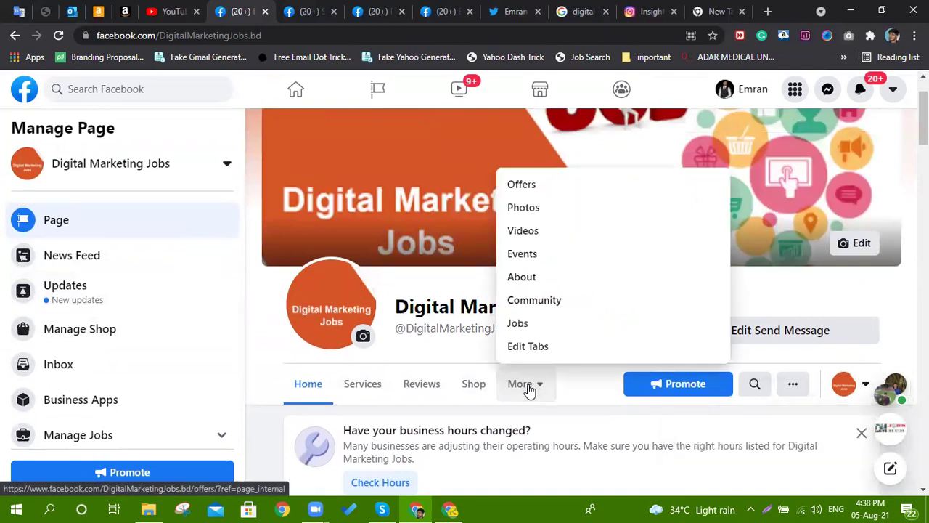
scroll(557, 257, up, 1)
scroll(582, 298, down, 3)
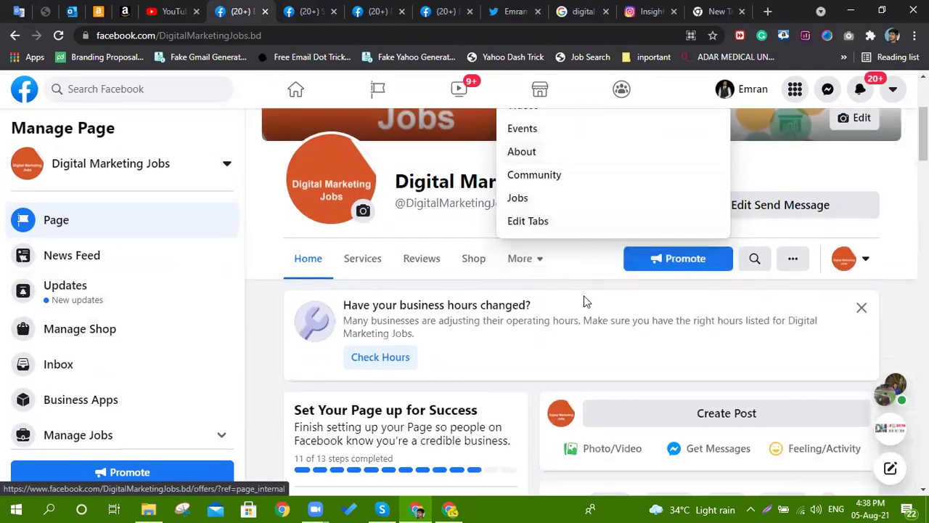
click(588, 280)
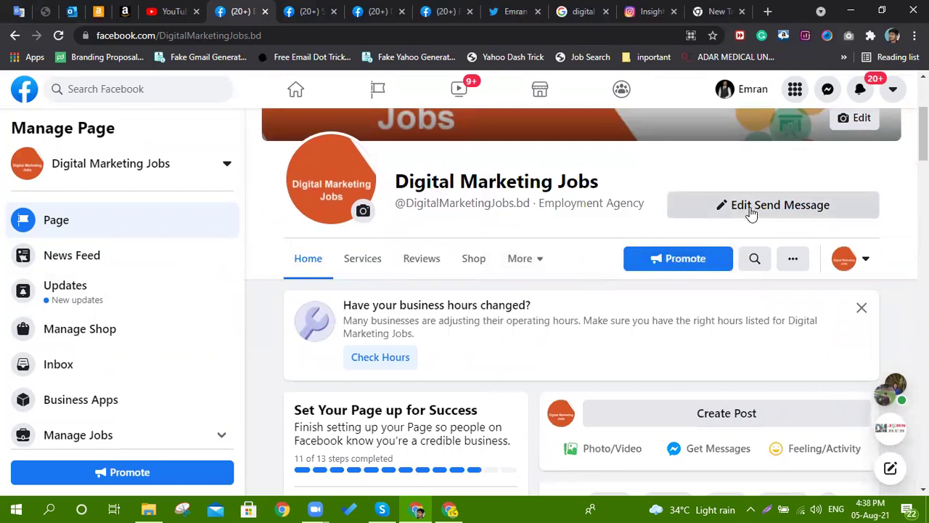
Step: Switch to interacting as the personal profile and look over the page's About details, posts and transparency section as a visitor
click(860, 263)
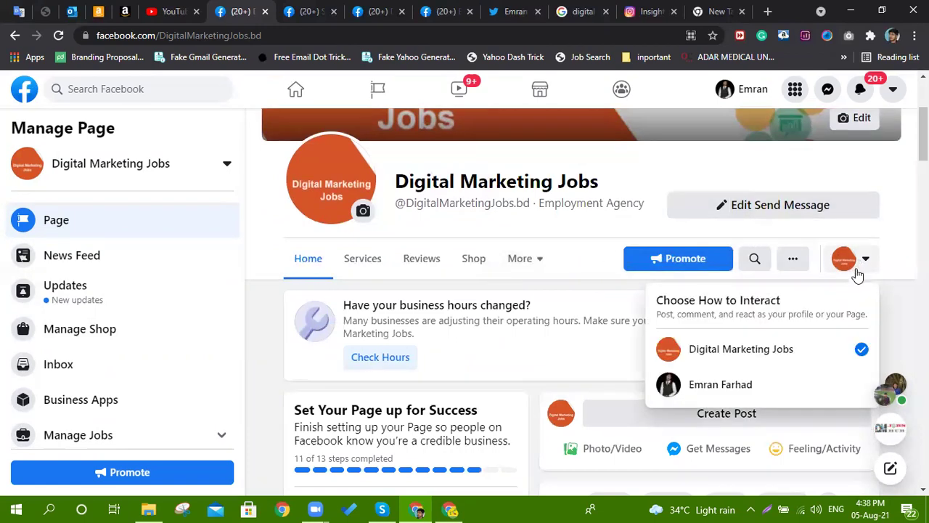
click(715, 385)
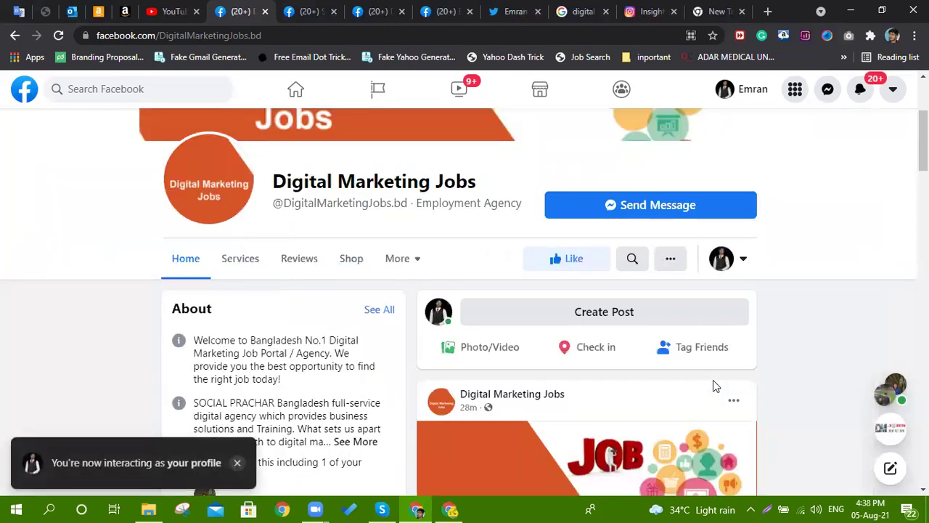
scroll(87, 295, down, 3)
scroll(91, 297, up, 1)
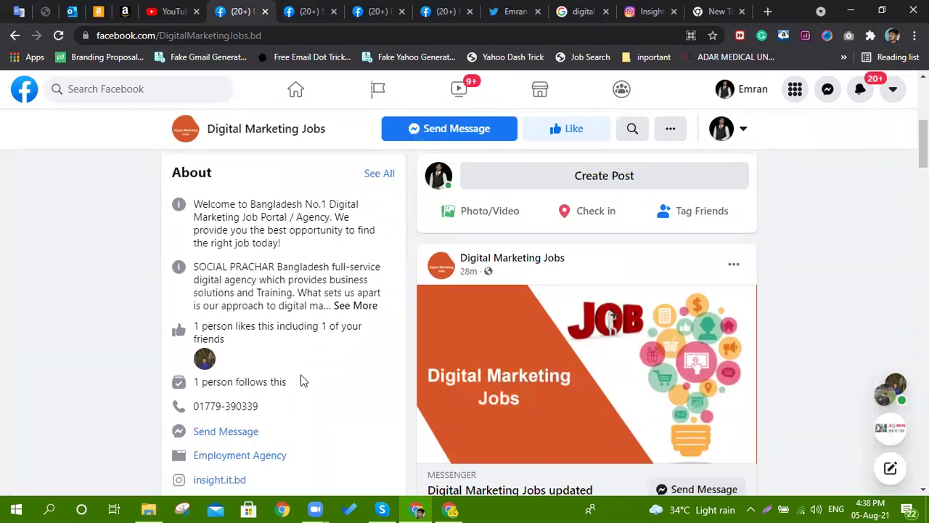
scroll(247, 363, down, 1)
scroll(269, 386, down, 1)
scroll(283, 381, down, 2)
scroll(229, 235, down, 3)
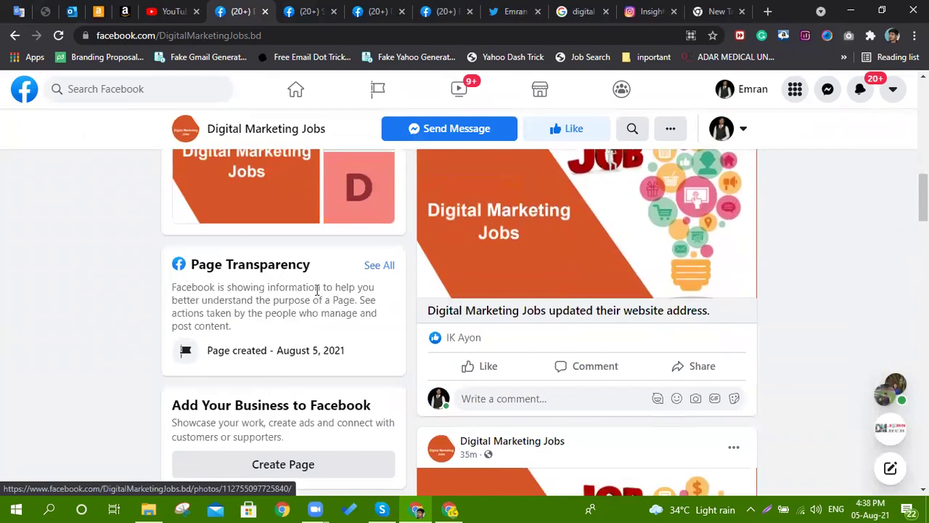
scroll(314, 288, up, 10)
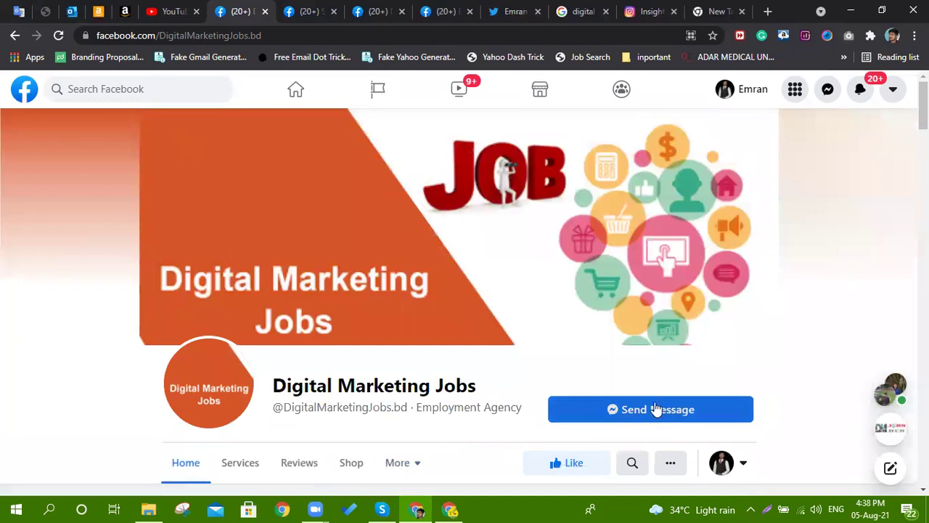
Step: Start a conversation with the page, send the question "What is your service fee?", and review the automated reply
click(656, 418)
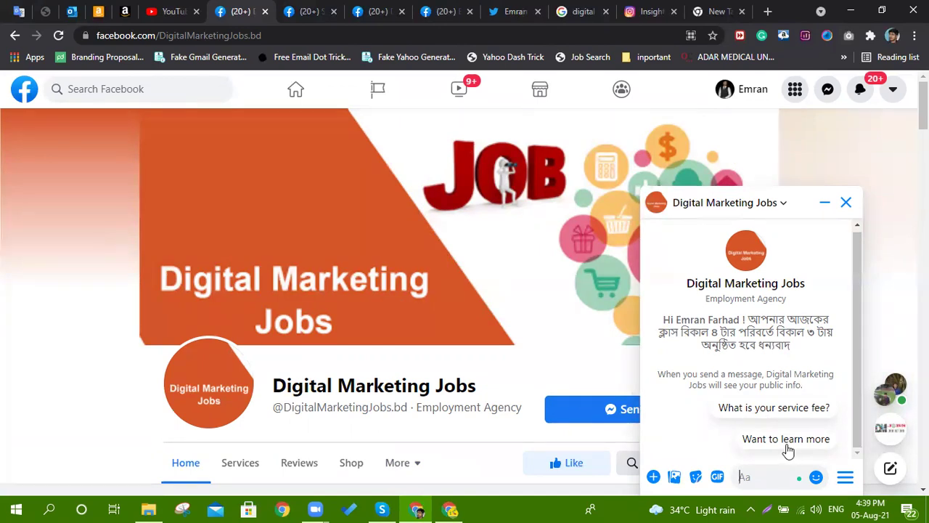
click(794, 411)
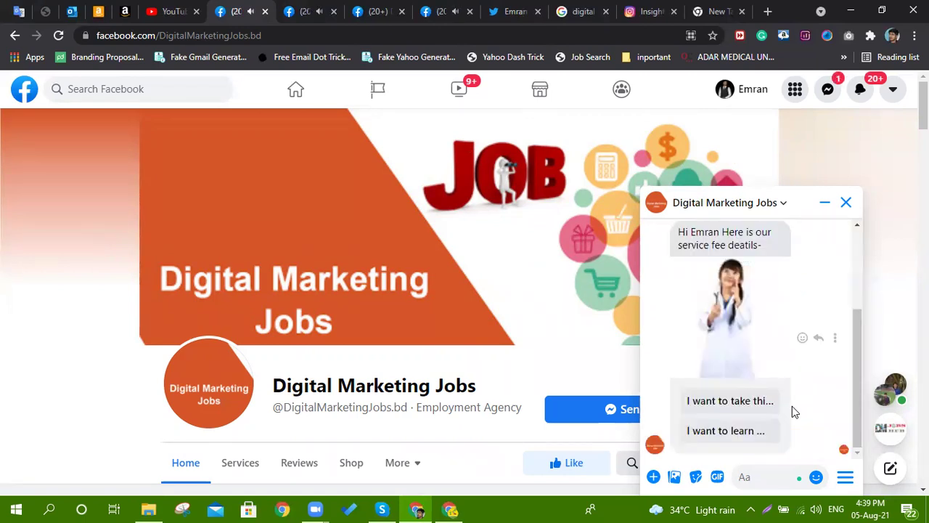
scroll(745, 357, up, 1)
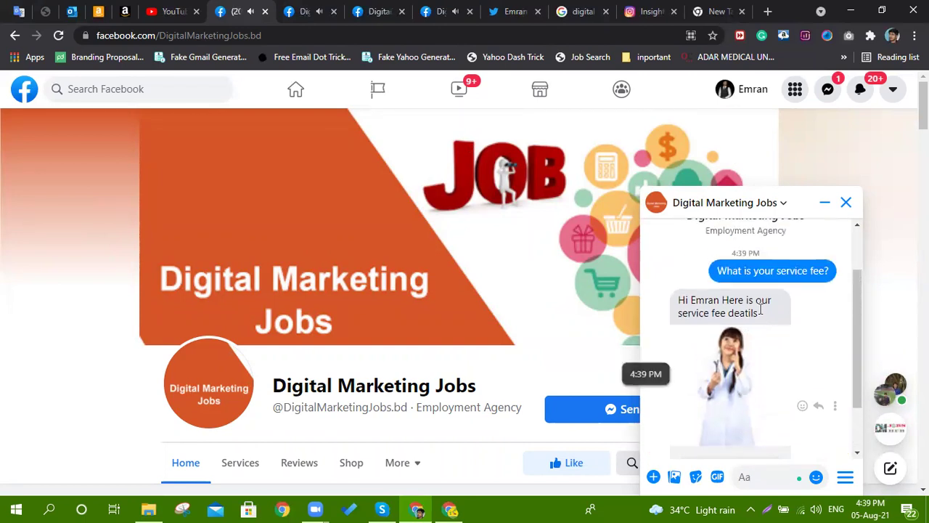
scroll(758, 315, down, 1)
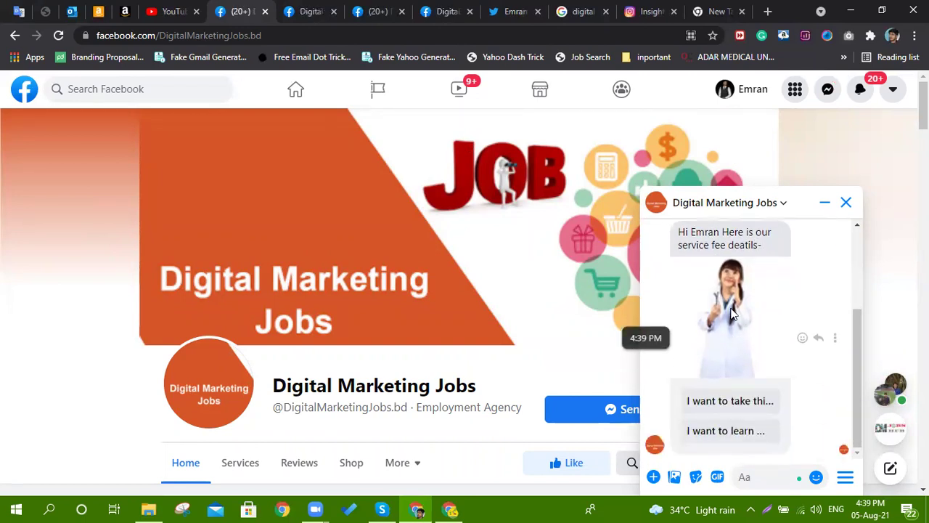
Step: Test the first follow-up option in the service fee reply, and return to the conversation on the Digital Marketing Jobs page
click(739, 407)
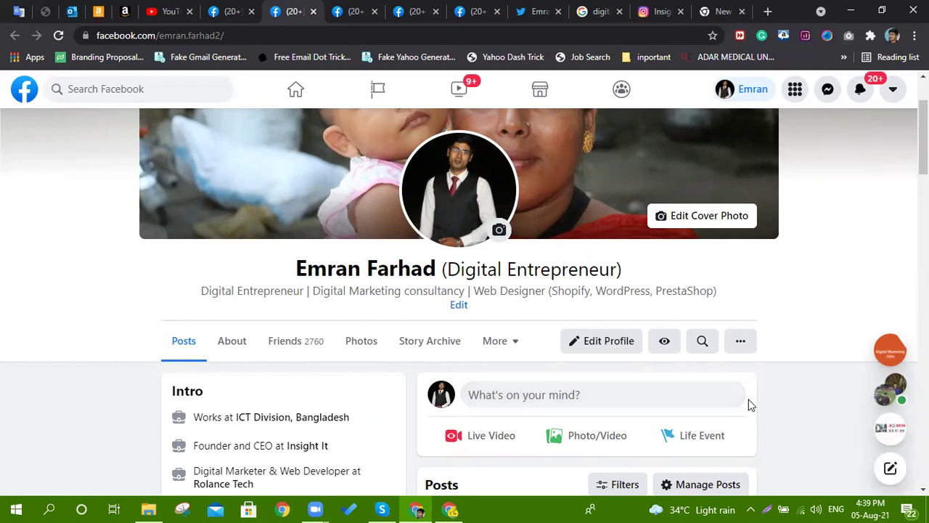
click(231, 10)
scroll(766, 323, up, 3)
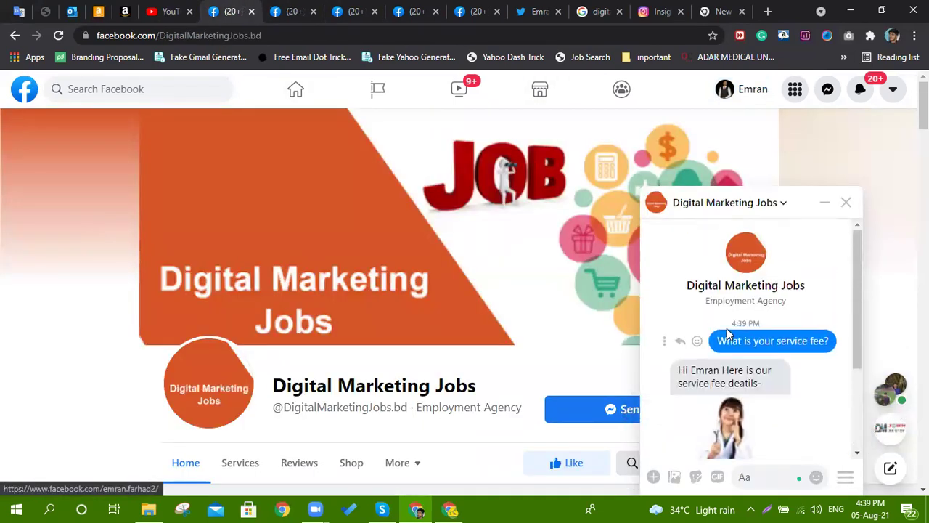